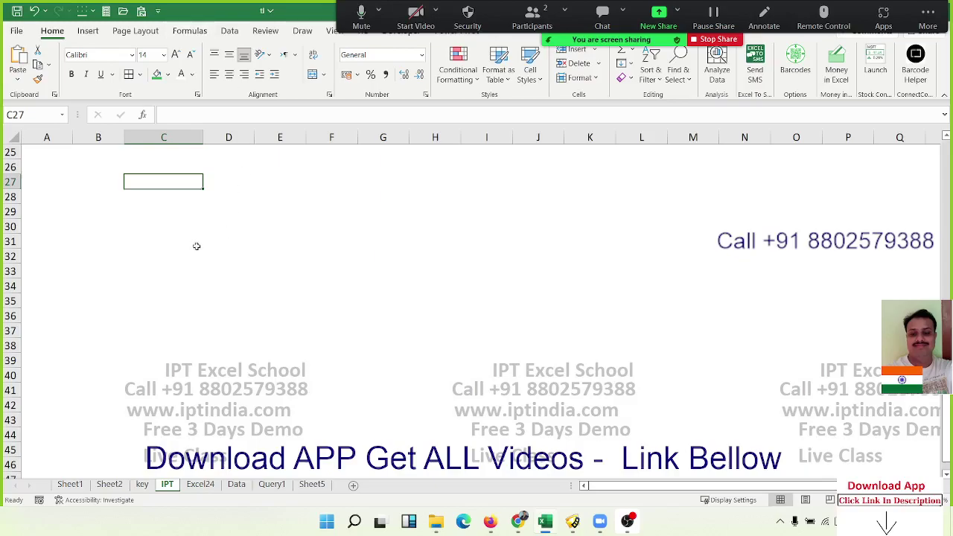
- Enter 10 in C27 and 20 in E27
click(238, 177)
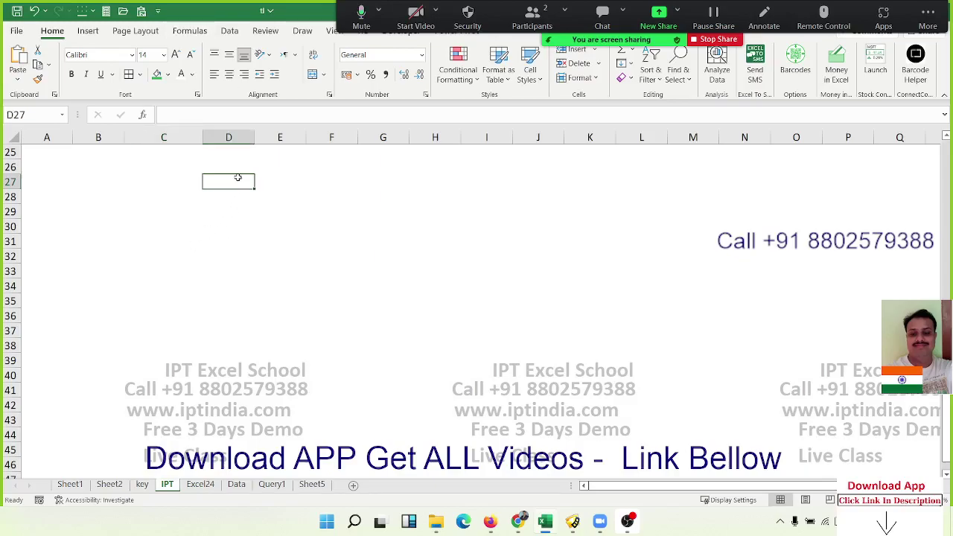
click(174, 171)
click(172, 192)
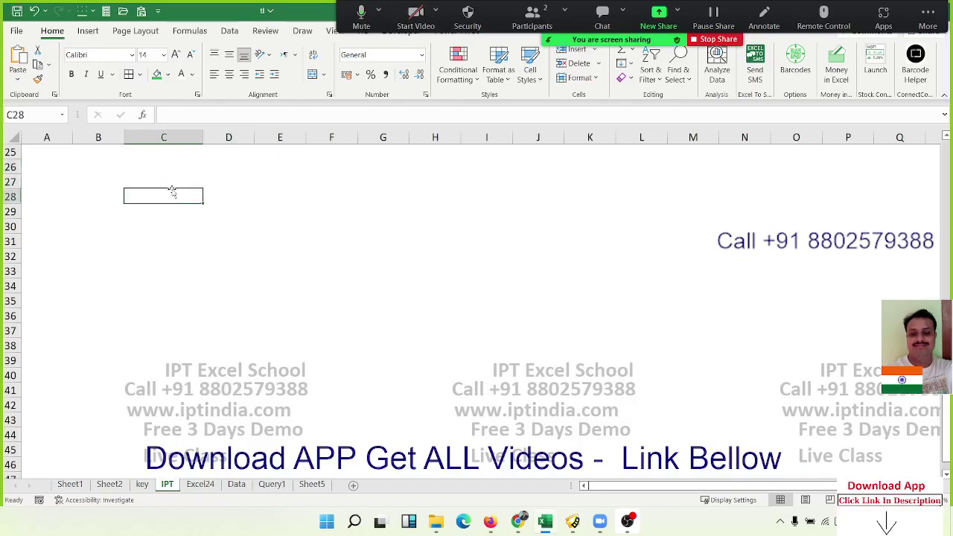
click(176, 179)
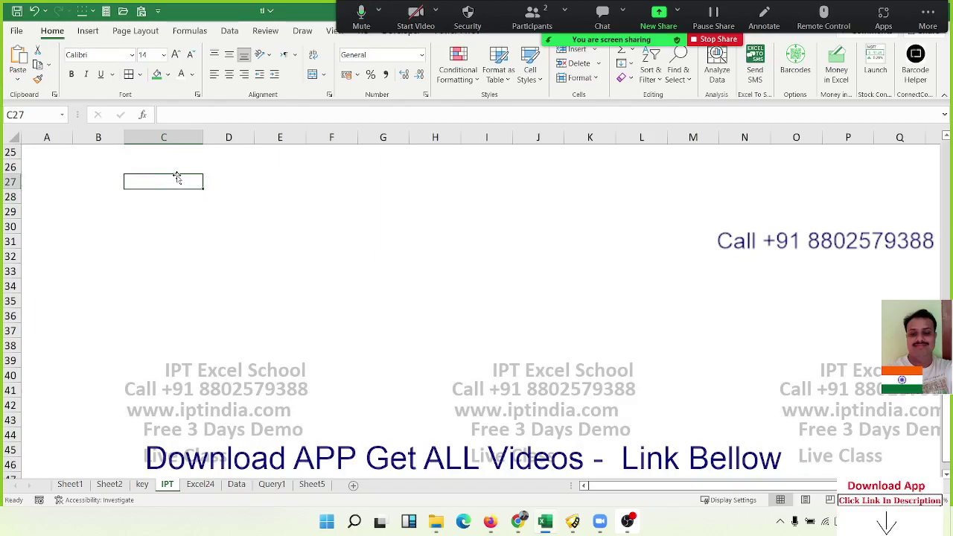
text(10)
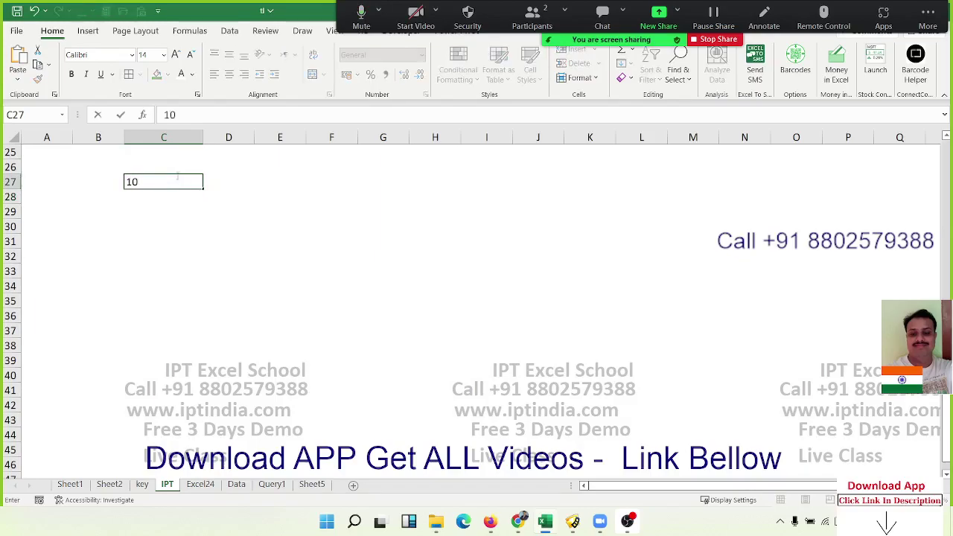
key(Tab)
key(Tab)
text(2)
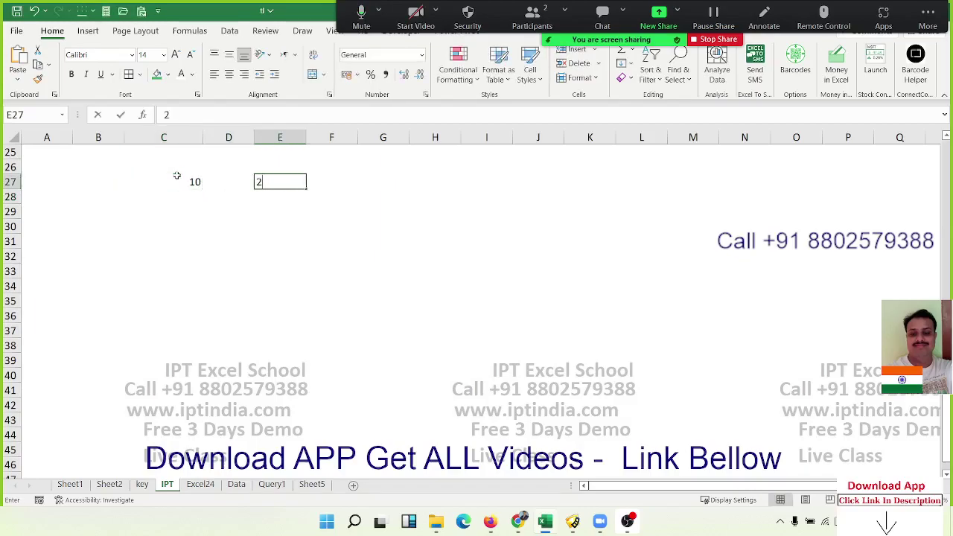
text(0)
key(Return)
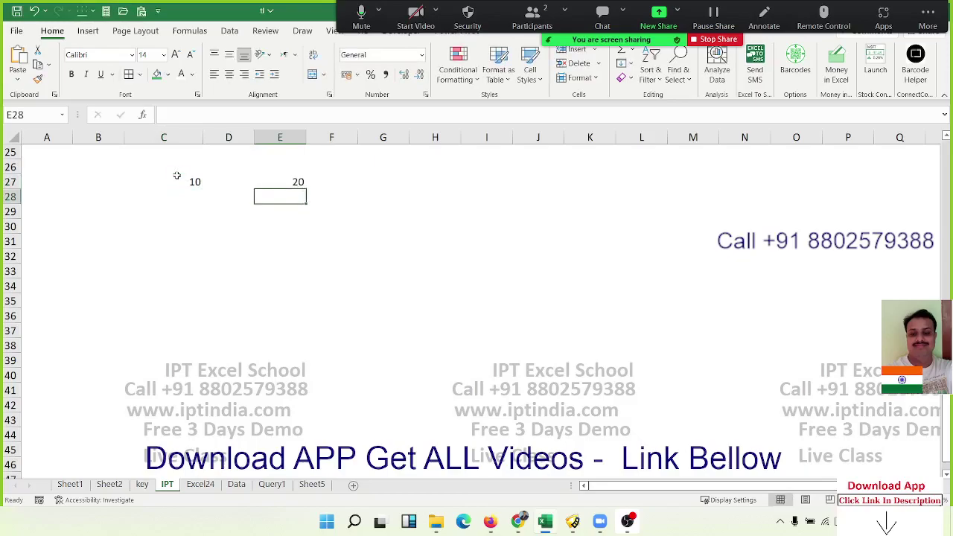
- Copy the 10 from C27, paste it over E27, then undo to restore 20
click(176, 177)
key(ctrl+c)
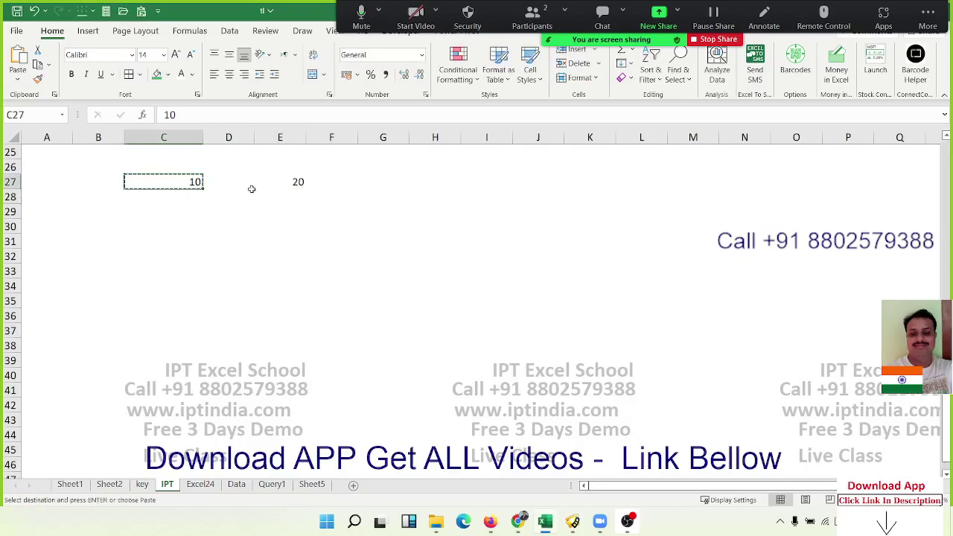
click(272, 182)
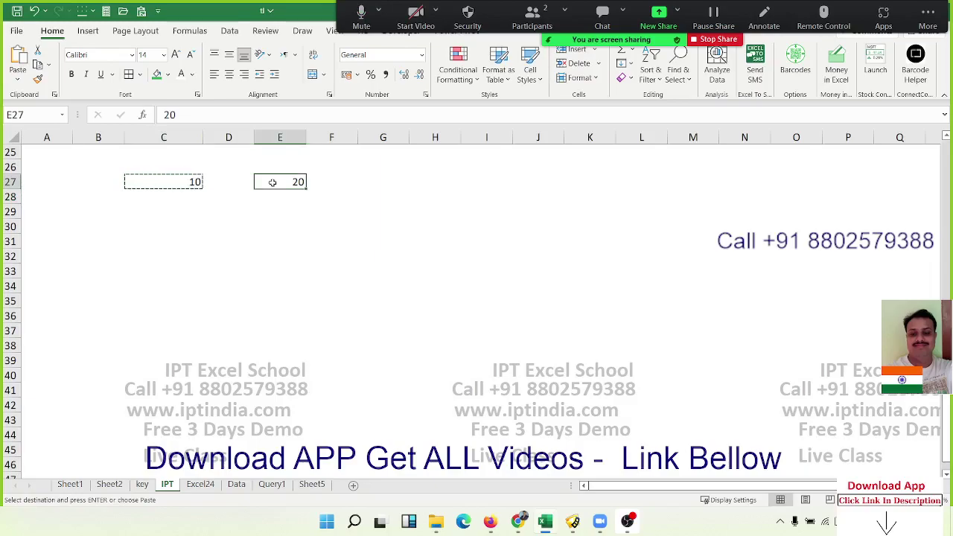
key(ctrl+v)
key(ctrl+z)
- Paste Special the copied 10 onto E27 with Add, making it 30
right_click(272, 183)
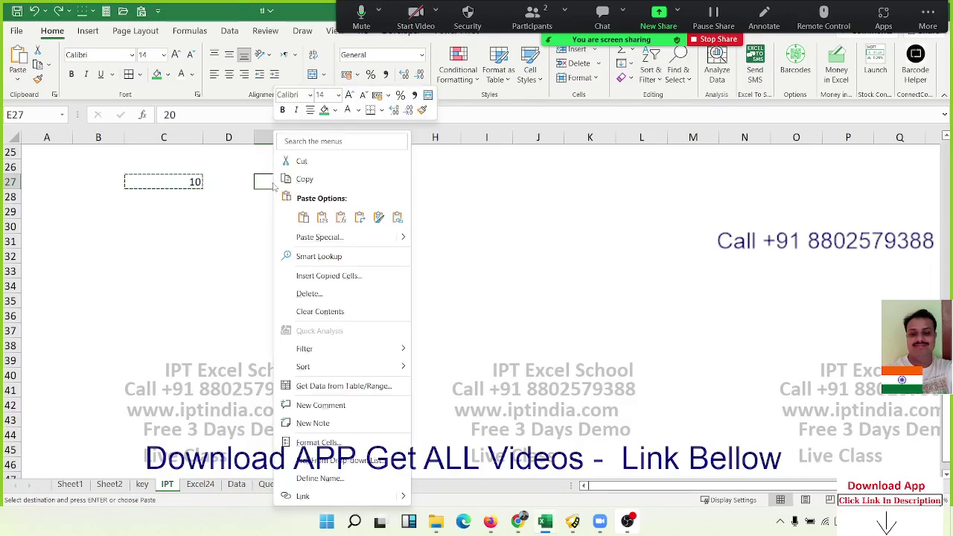
click(300, 238)
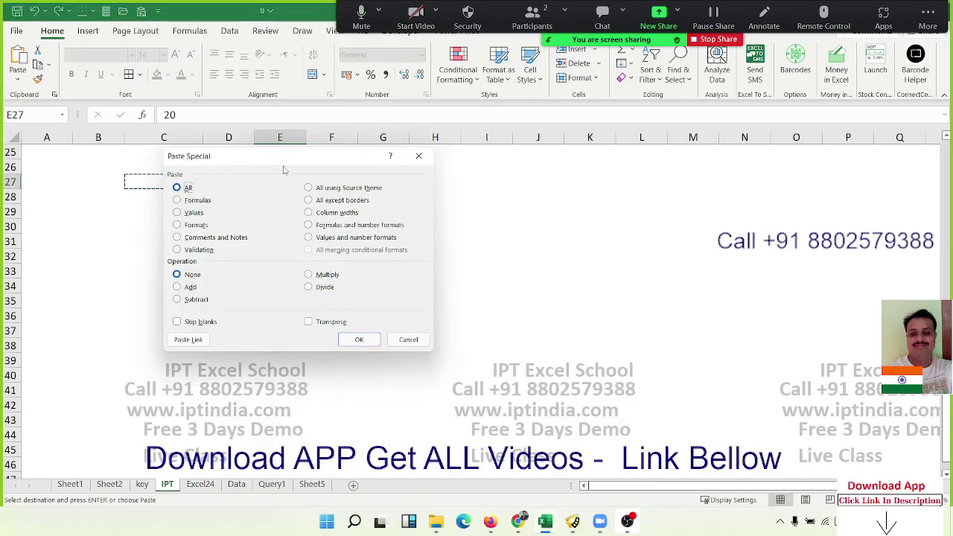
drag(283, 158, 488, 128)
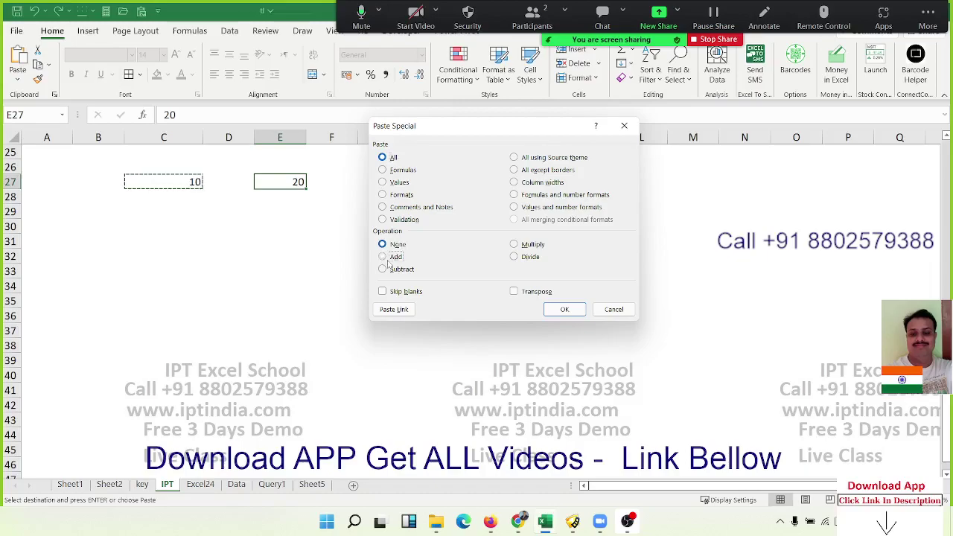
click(388, 257)
click(553, 311)
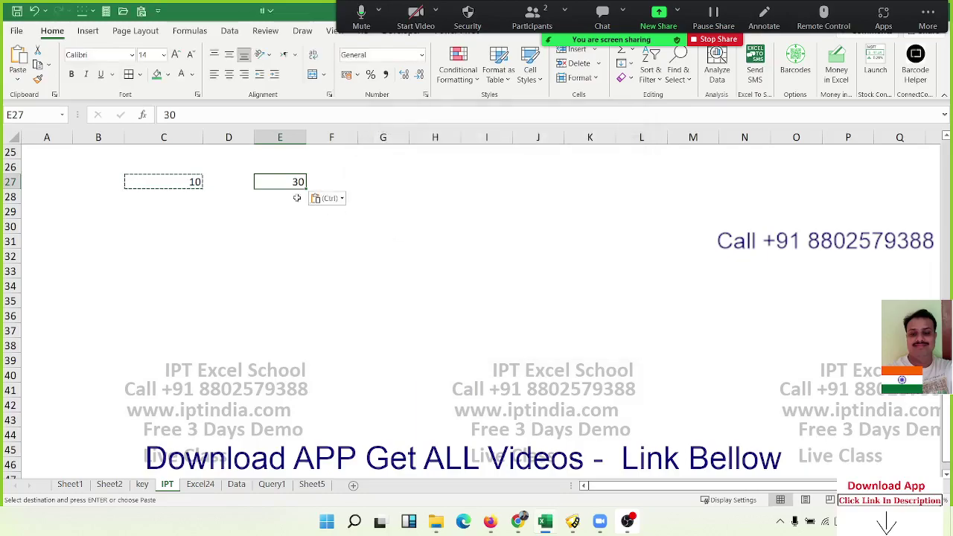
- Paste Special the copied 10 onto E27 with Multiply, making it 300
right_click(273, 182)
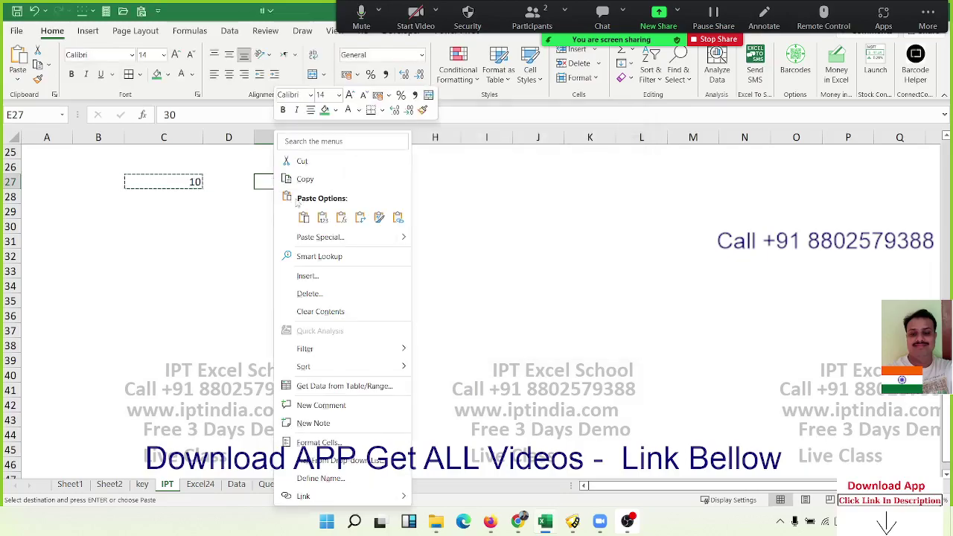
click(320, 237)
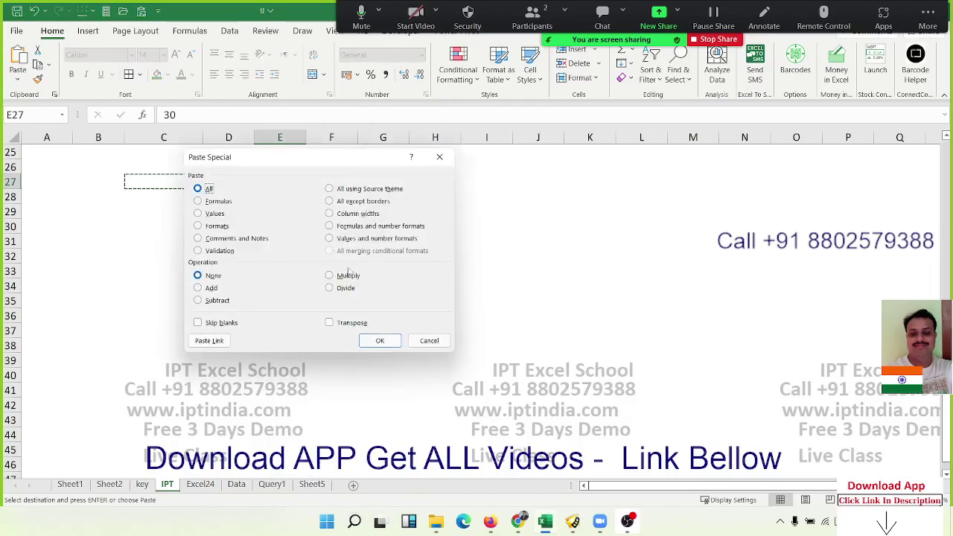
click(329, 275)
drag(328, 162, 539, 156)
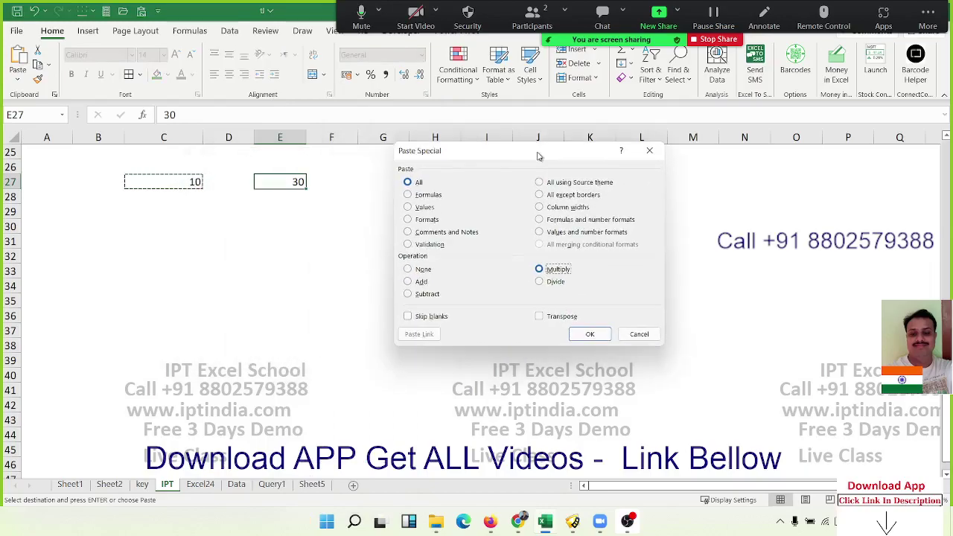
click(590, 334)
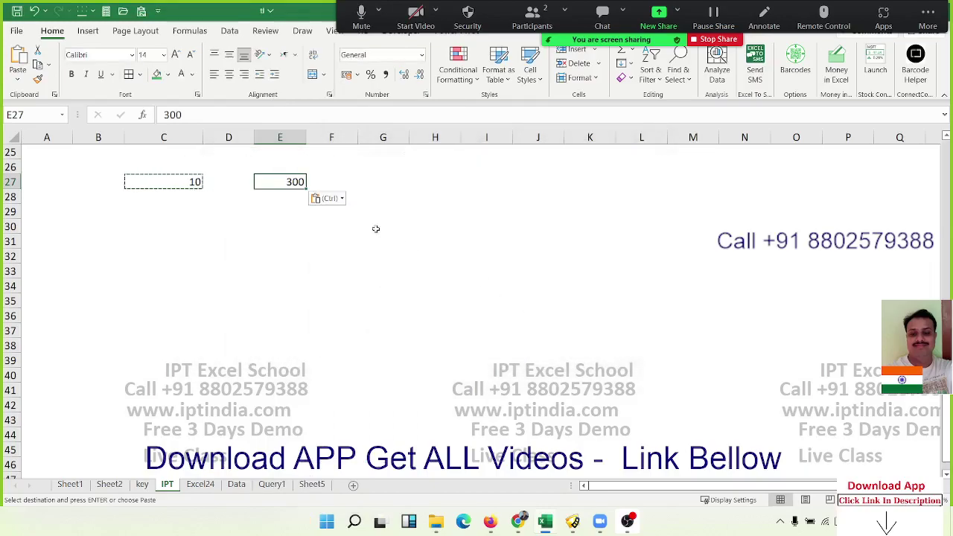
right_click(281, 179)
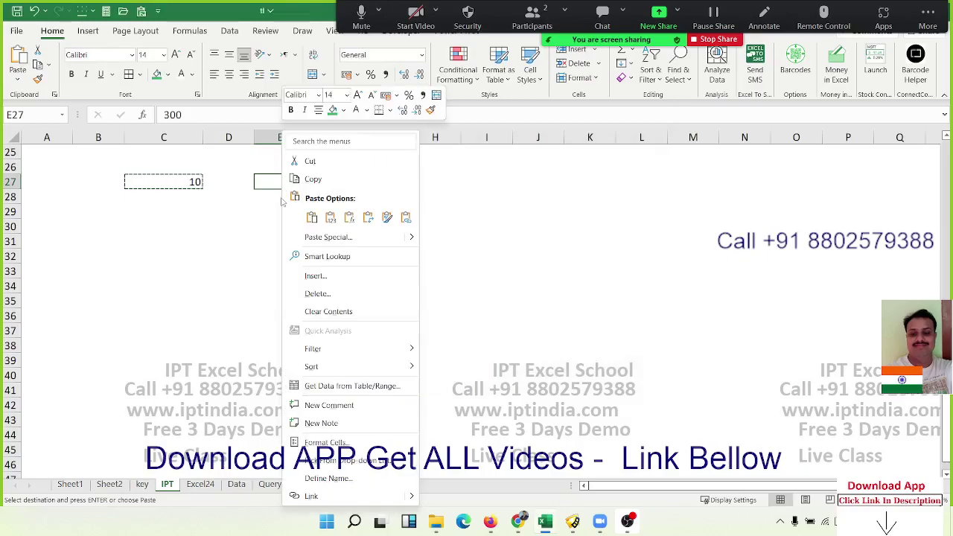
click(316, 238)
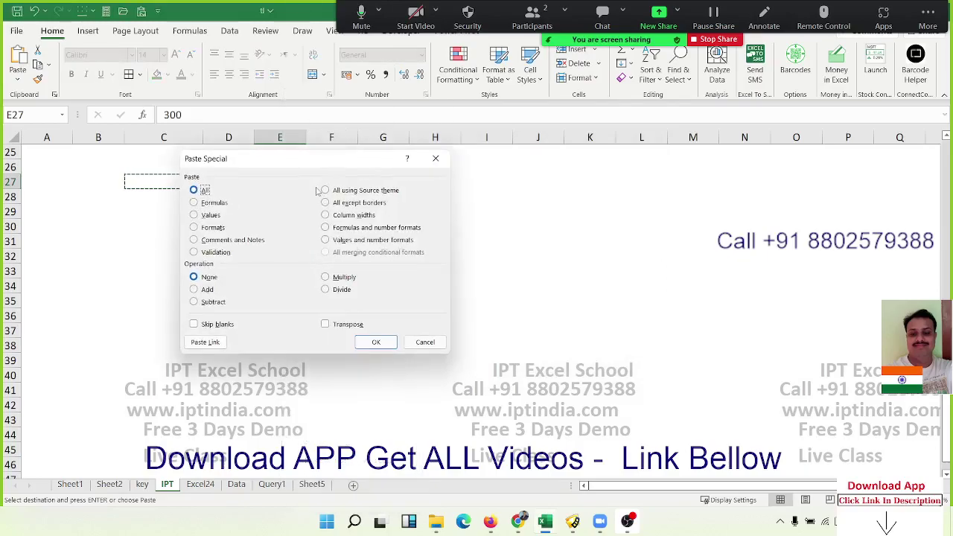
drag(310, 168, 485, 162)
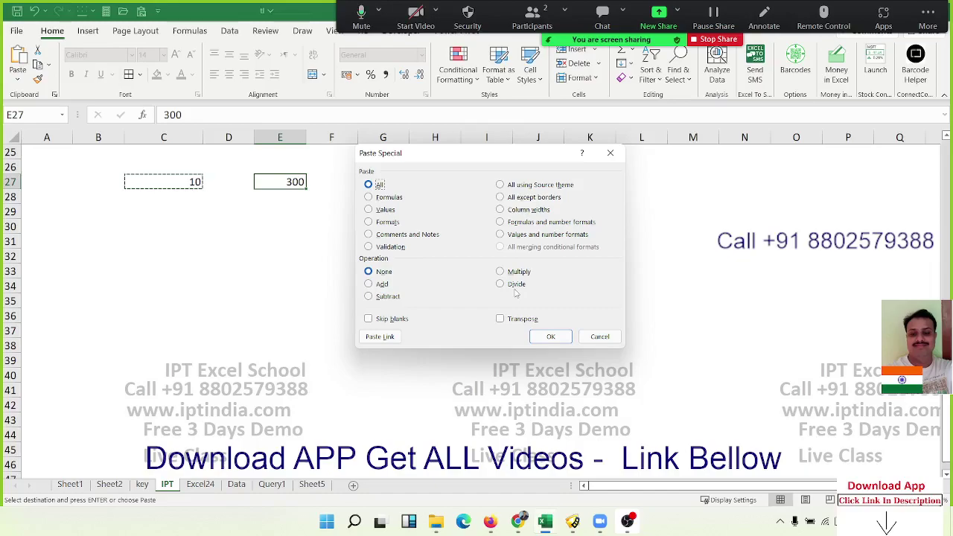
click(599, 336)
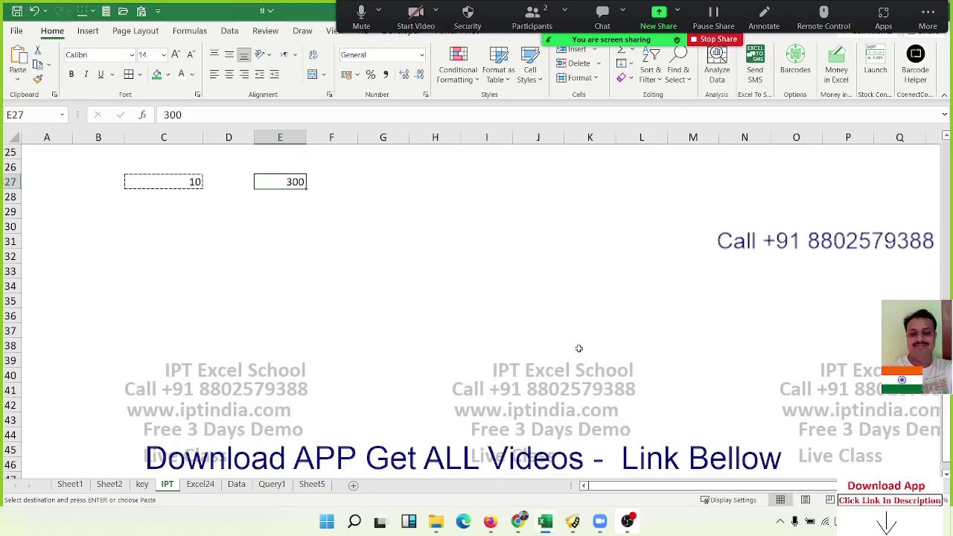
- Cancel the pending copy and delete the 10 and 300 from C27:E27
click(250, 200)
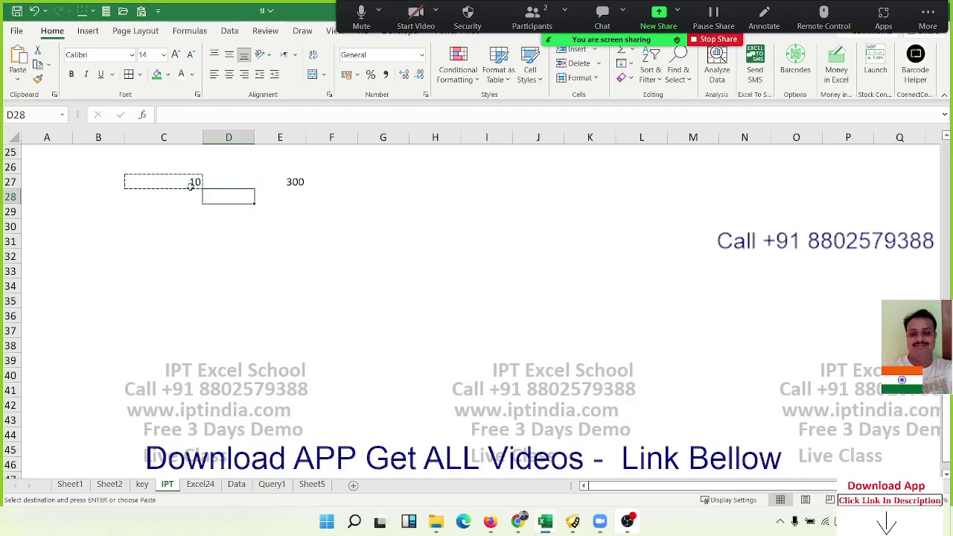
click(195, 183)
click(199, 203)
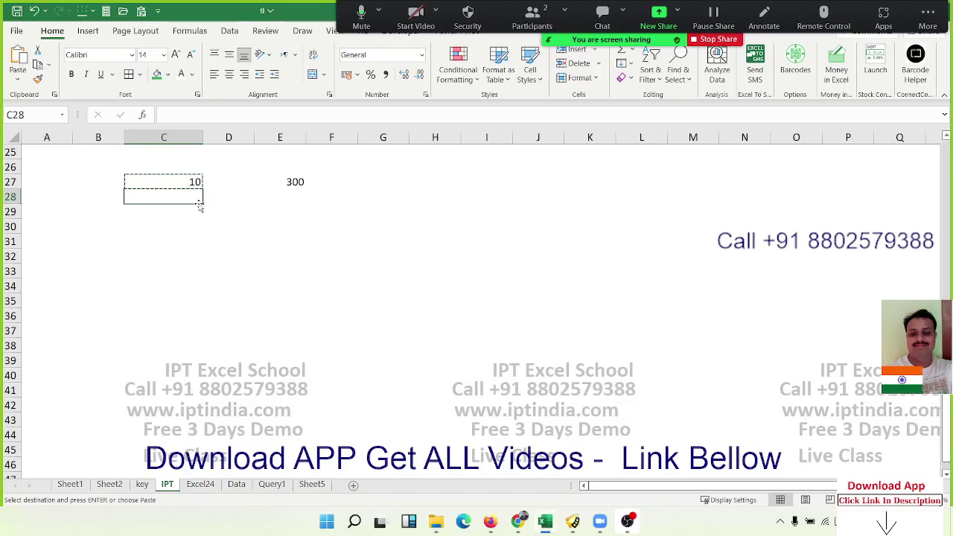
key(Escape)
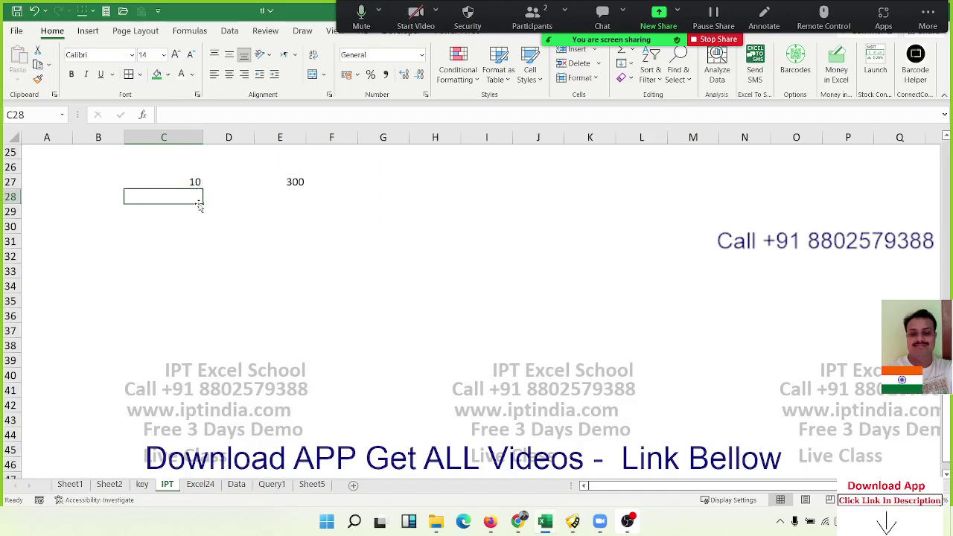
key(Up)
key(shift+Right)
key(shift+Right)
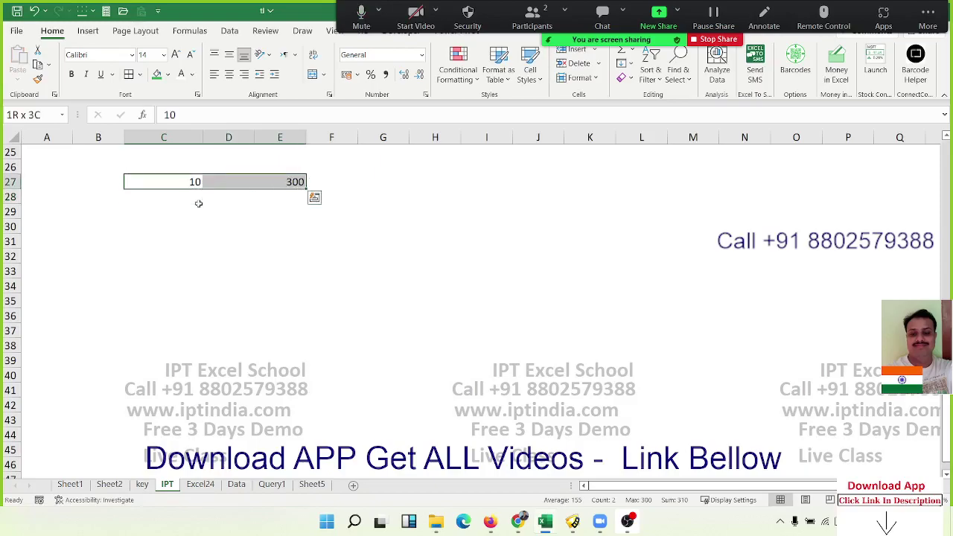
key(Delete)
key(Up)
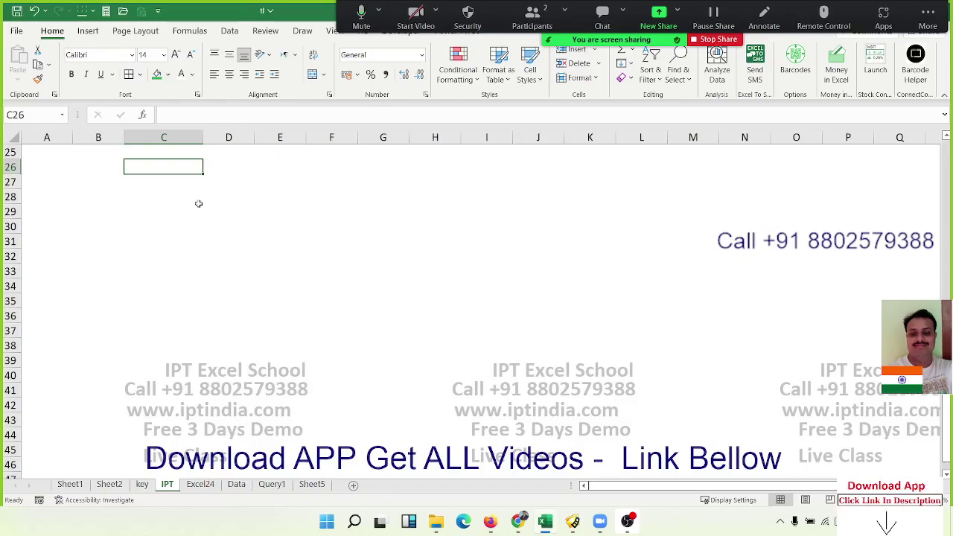
- Enter 20% in C26 and 20 in D26, formatted as a percentage to show 2000%
text(20)
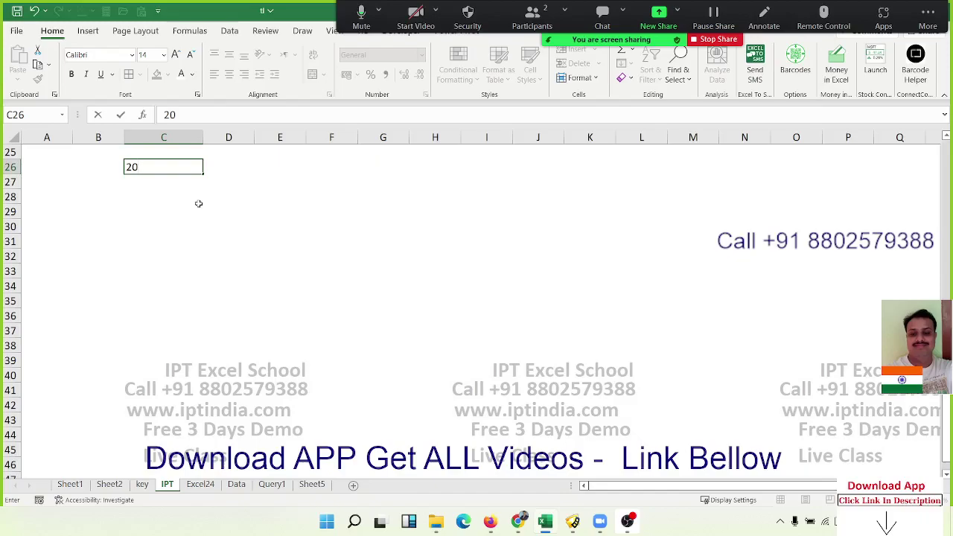
text(%)
key(Return)
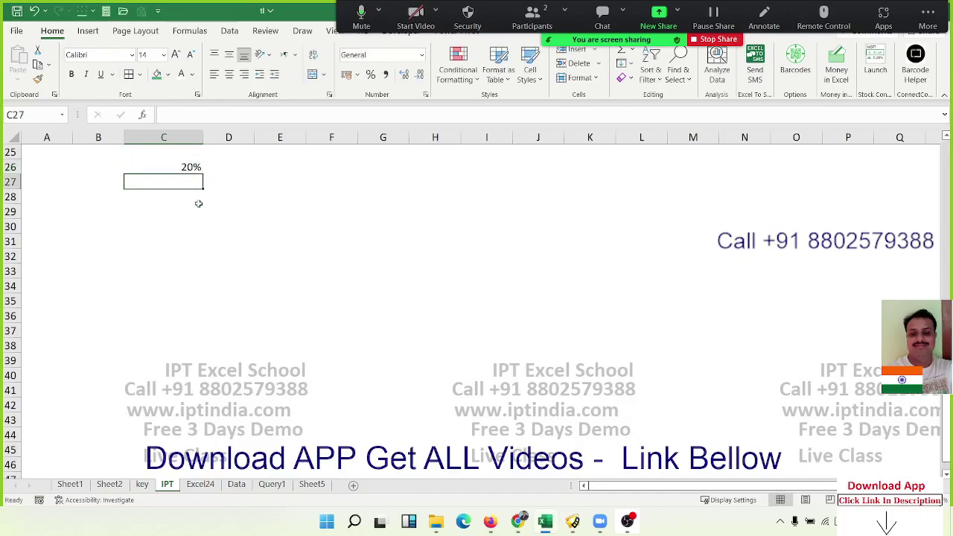
key(Up)
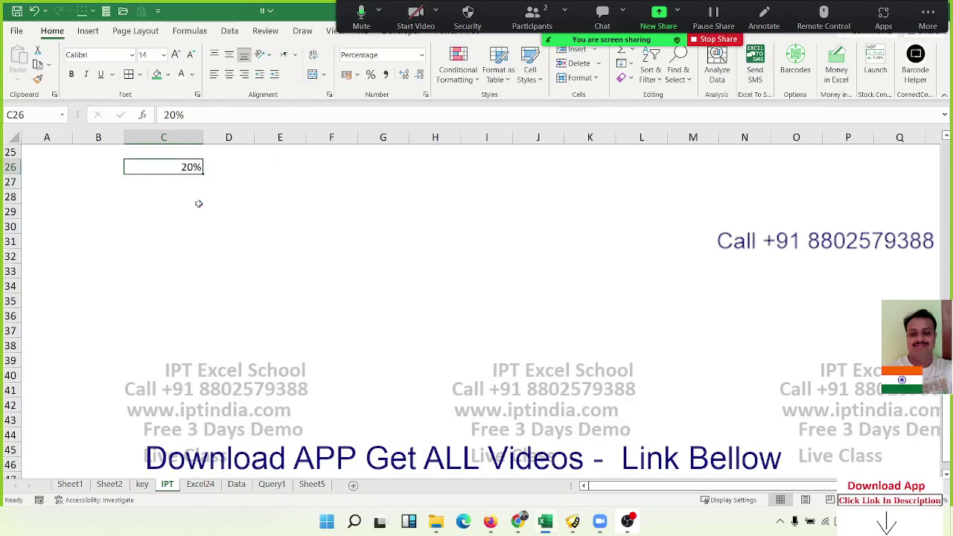
key(Right)
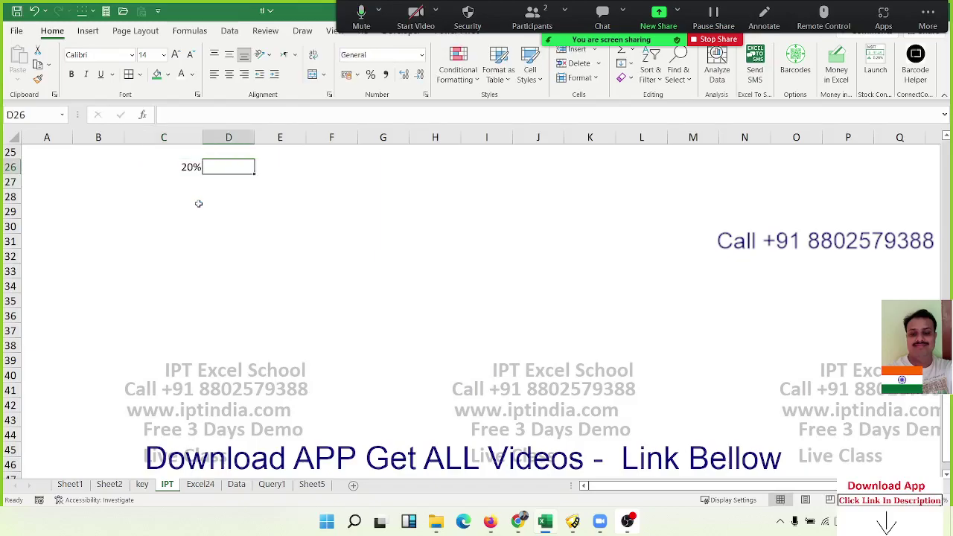
text(20)
key(Return)
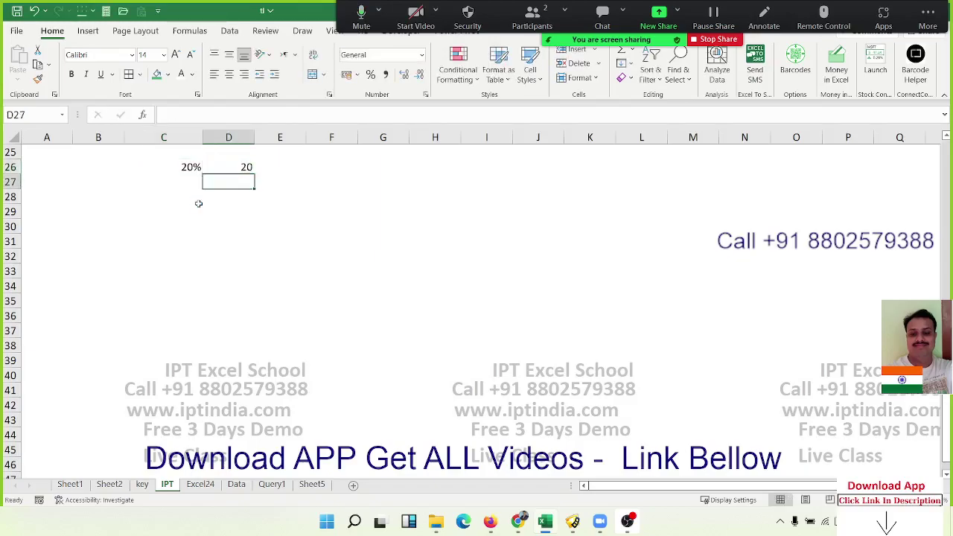
key(Up)
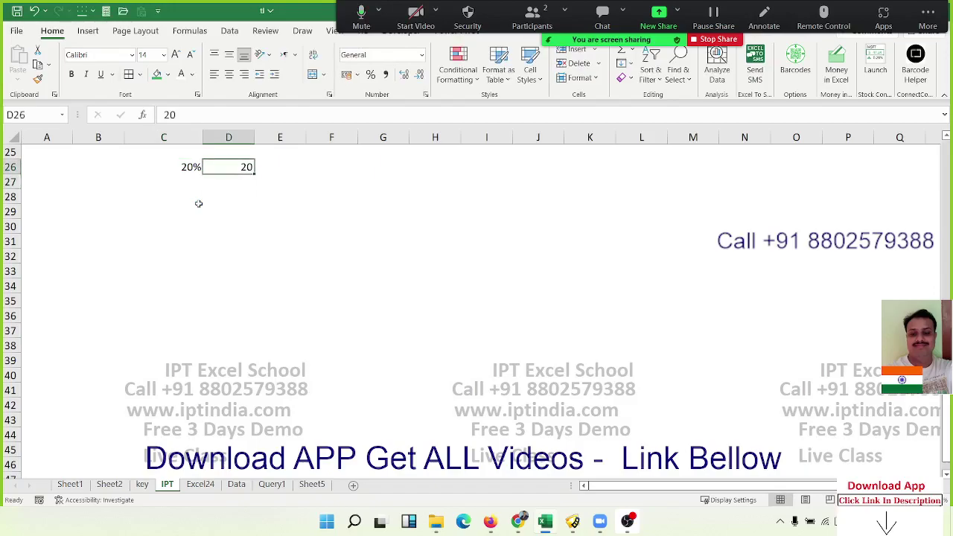
click(370, 76)
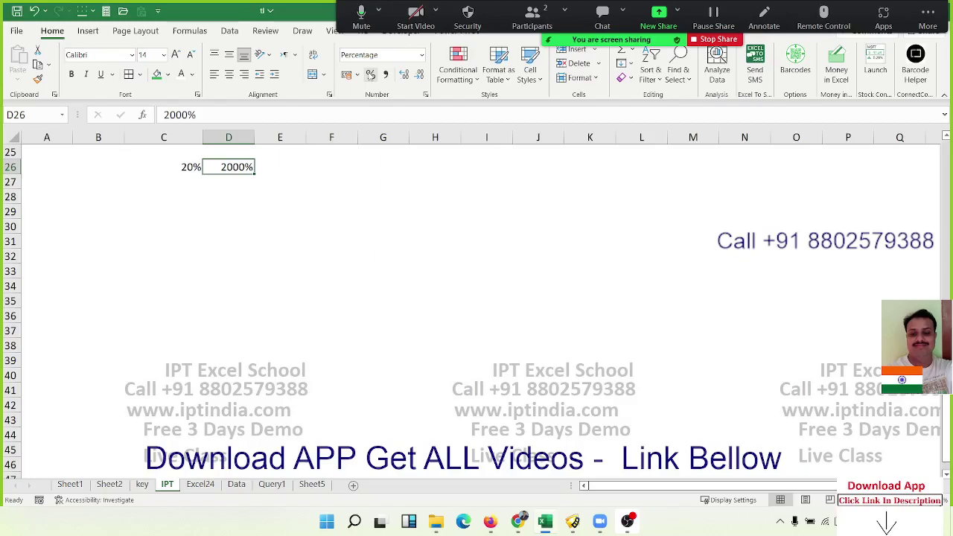
- Type the note '1=100%' in D27
key(Down)
text(2)
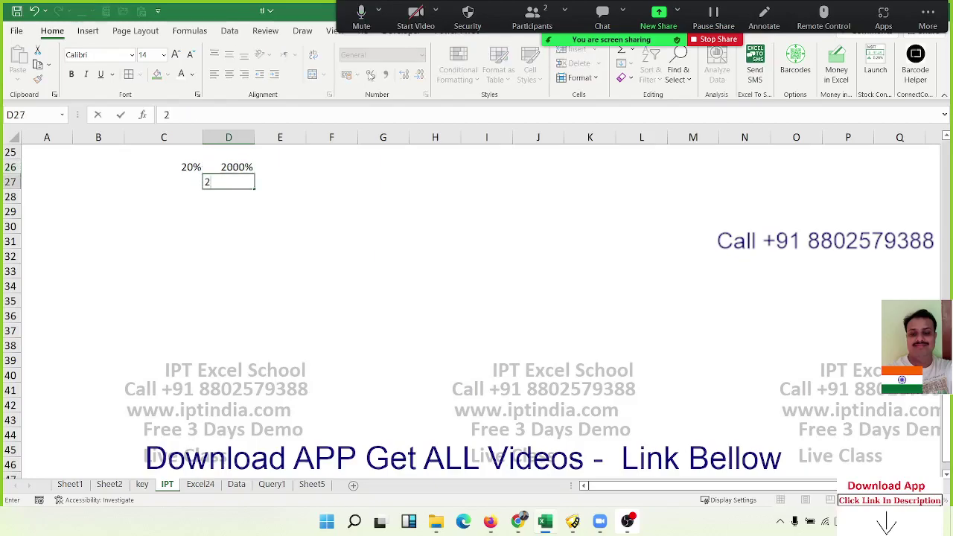
key(BackSpace)
text(1)
text(=100)
text(%)
key(Return)
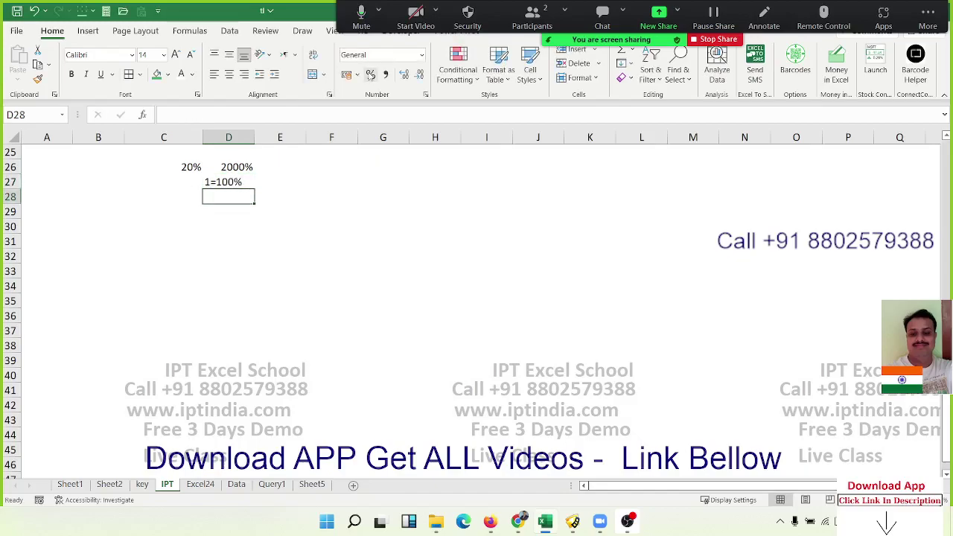
- Enter 0.20 in E26 and format it as a percentage to show 20%
key(Up)
key(Up)
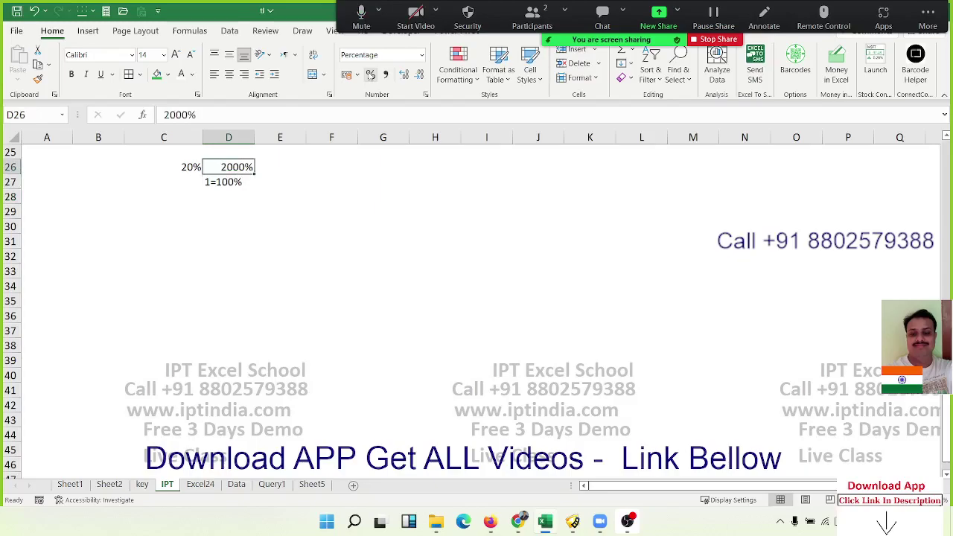
key(Right)
text(0.2)
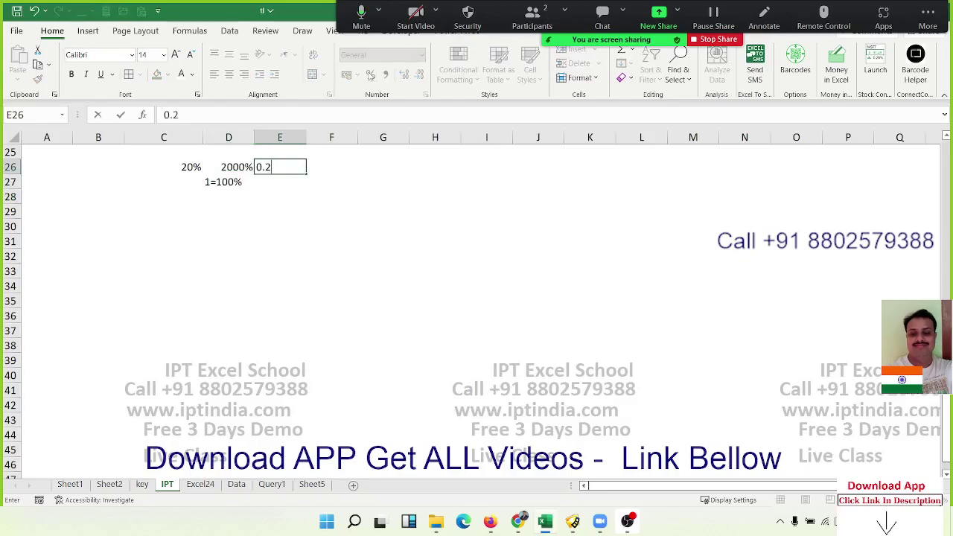
text(0)
key(Return)
key(Up)
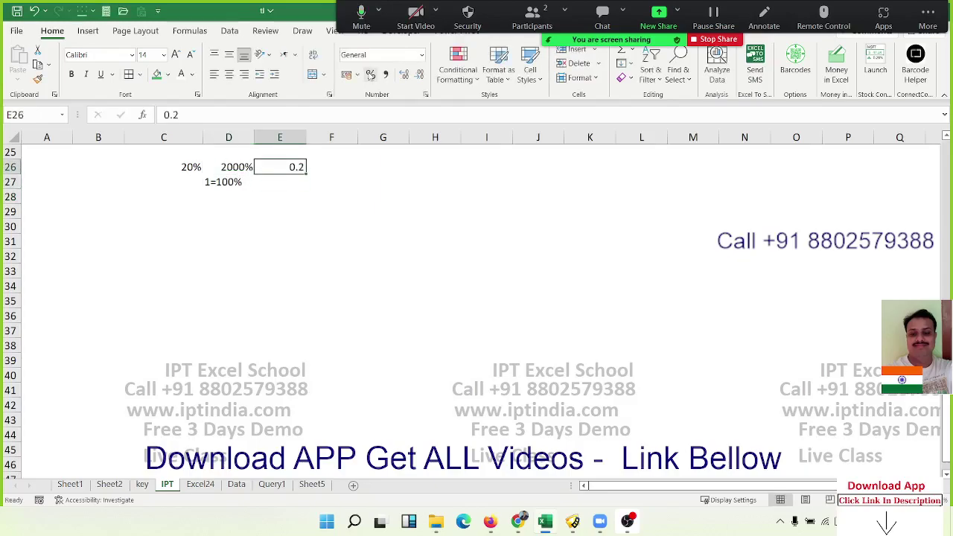
click(370, 75)
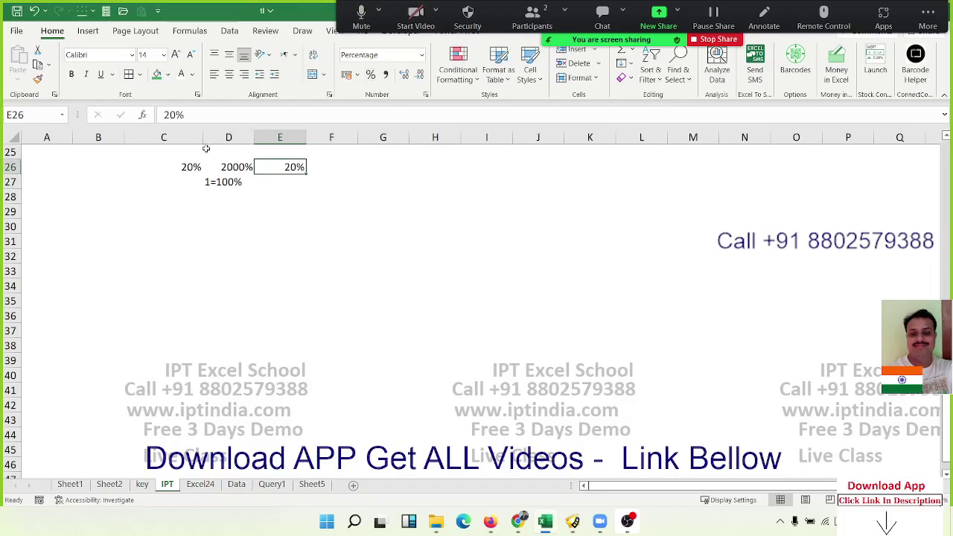
drag(179, 165, 272, 176)
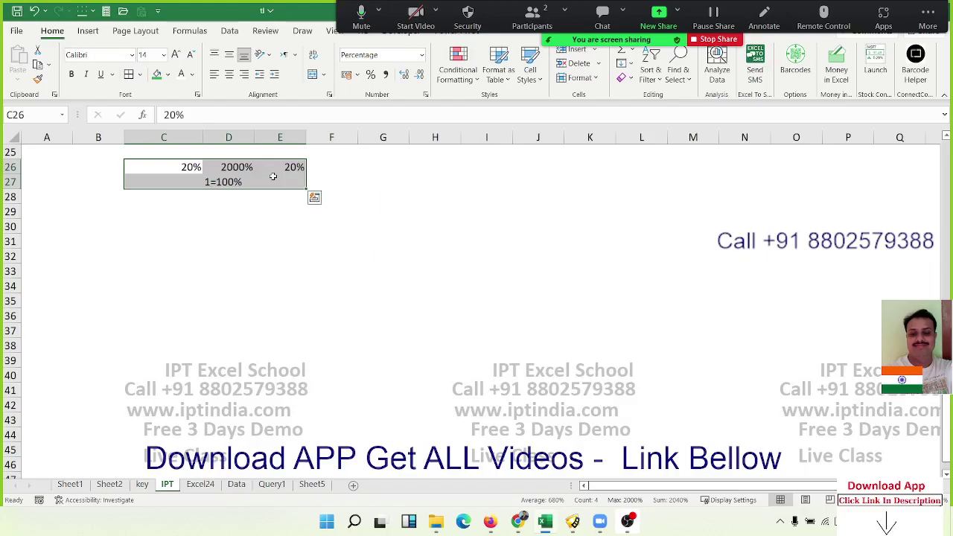
- Label A29 with '%' and enter =RANDBETWEEN(10,90) in A30
click(64, 210)
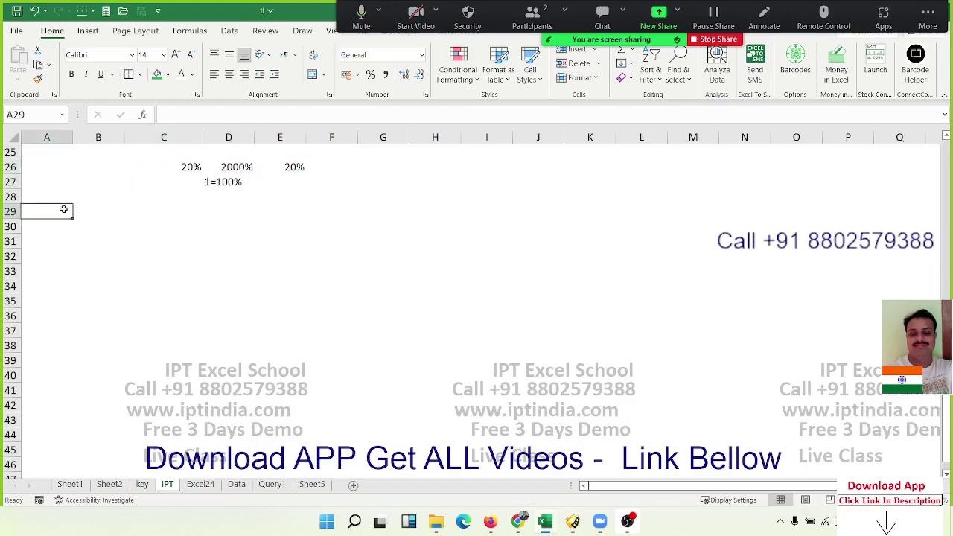
text(%)
key(Return)
text(=ra)
key(Down)
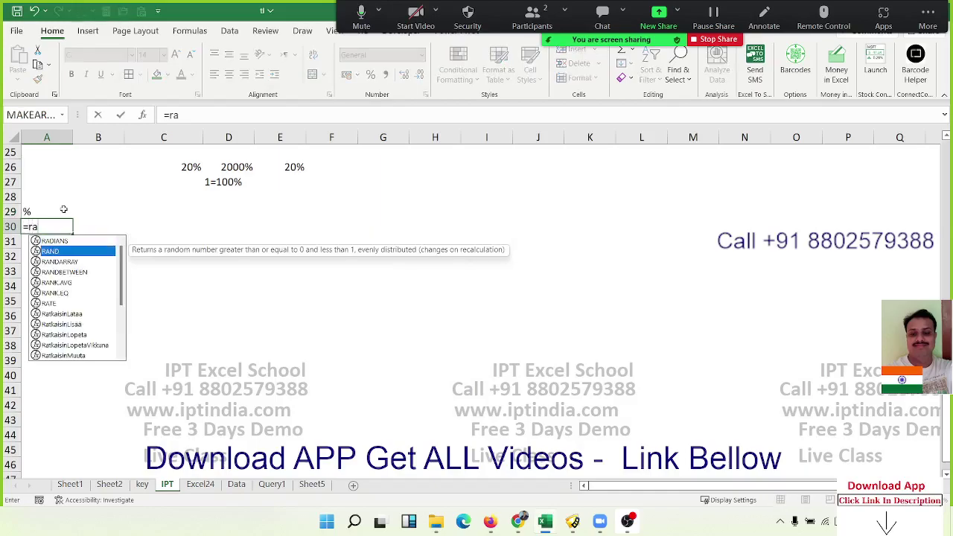
key(Down)
key(Down)
key(Tab)
text(10)
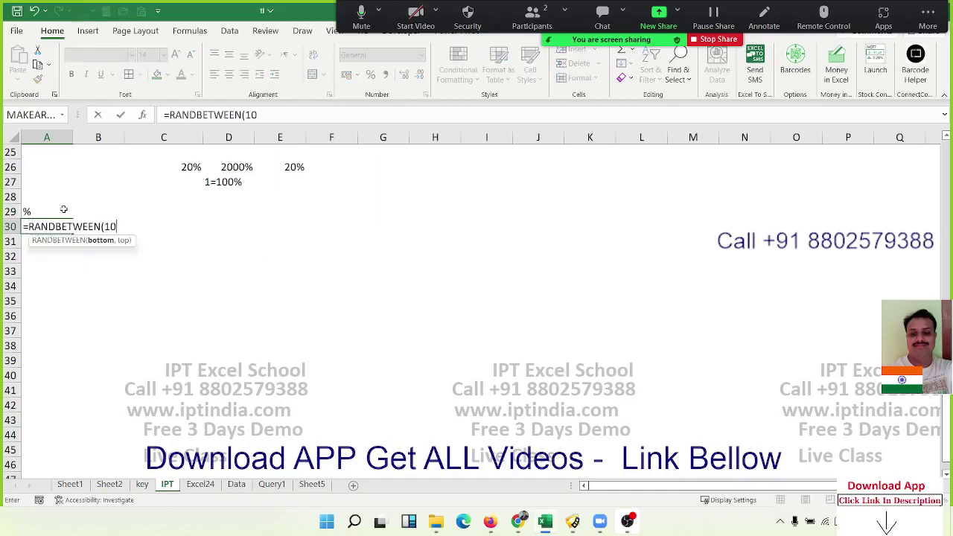
text(,90)
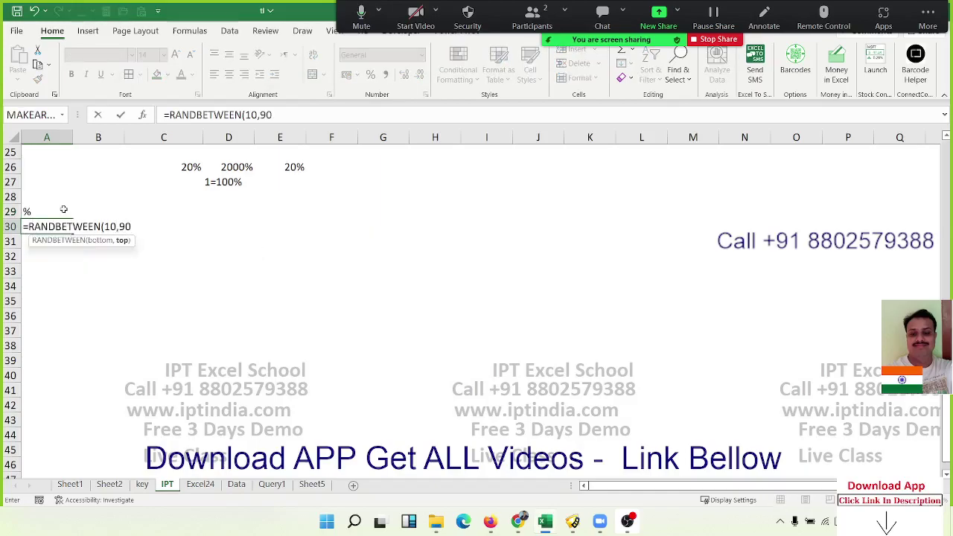
click(104, 321)
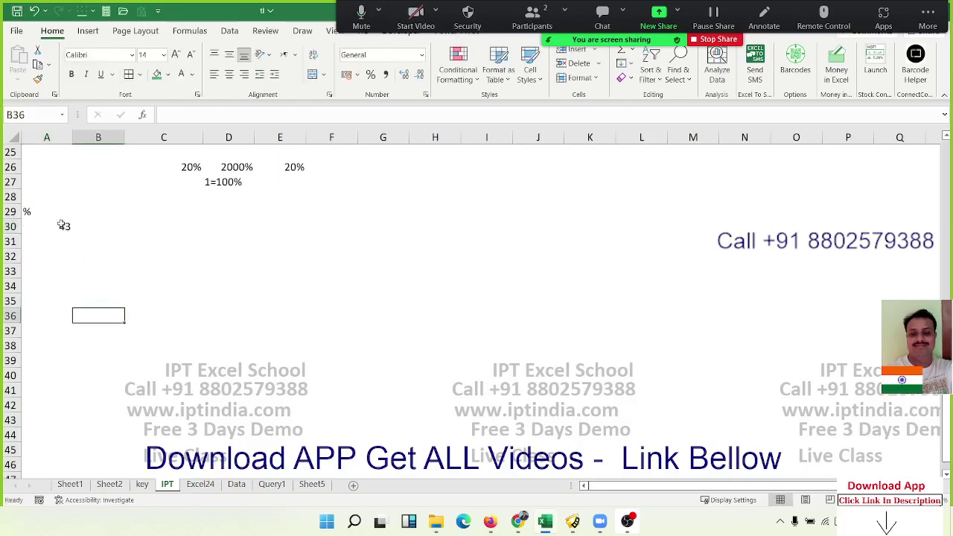
- Fill the formula across A30:H36 and paste the block back as fixed values
drag(64, 224, 451, 311)
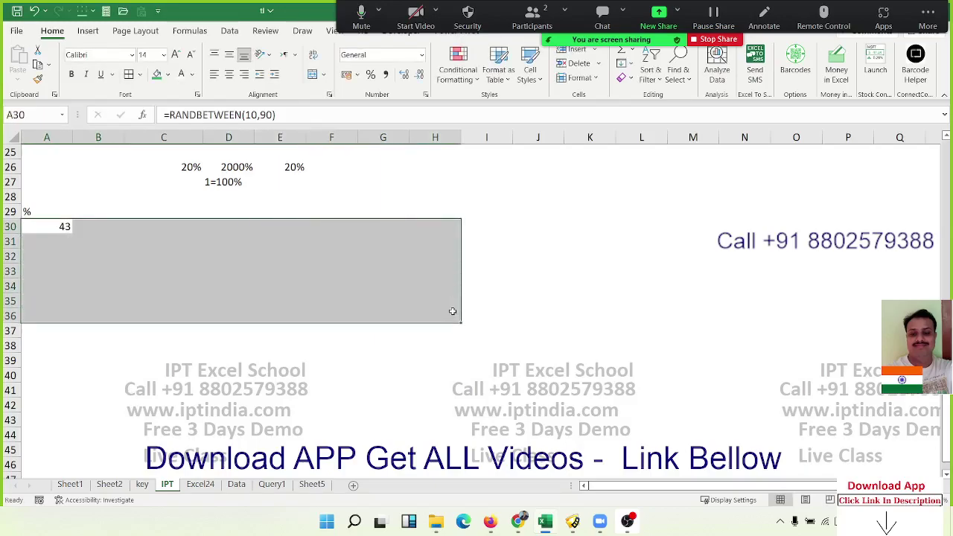
key(ctrl+r)
key(ctrl+d)
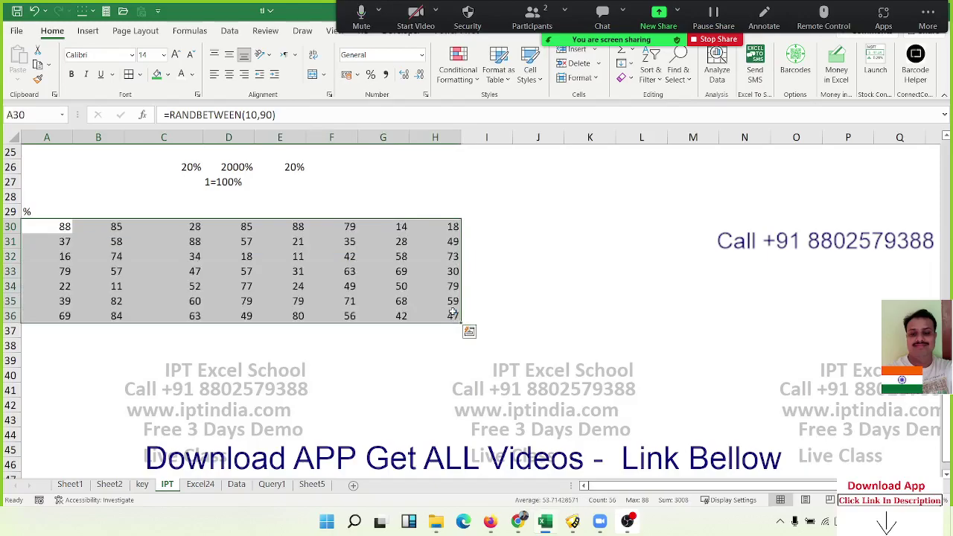
key(ctrl+c)
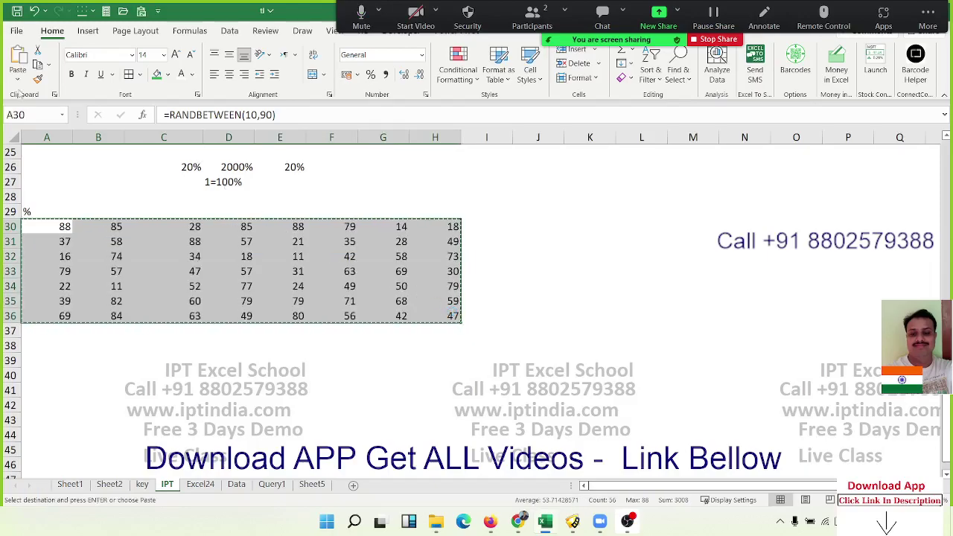
click(17, 79)
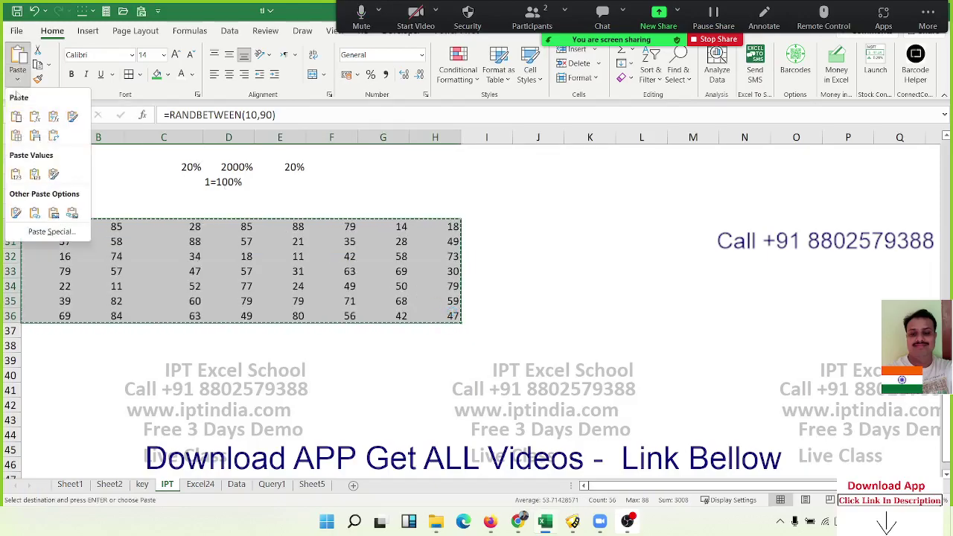
click(16, 173)
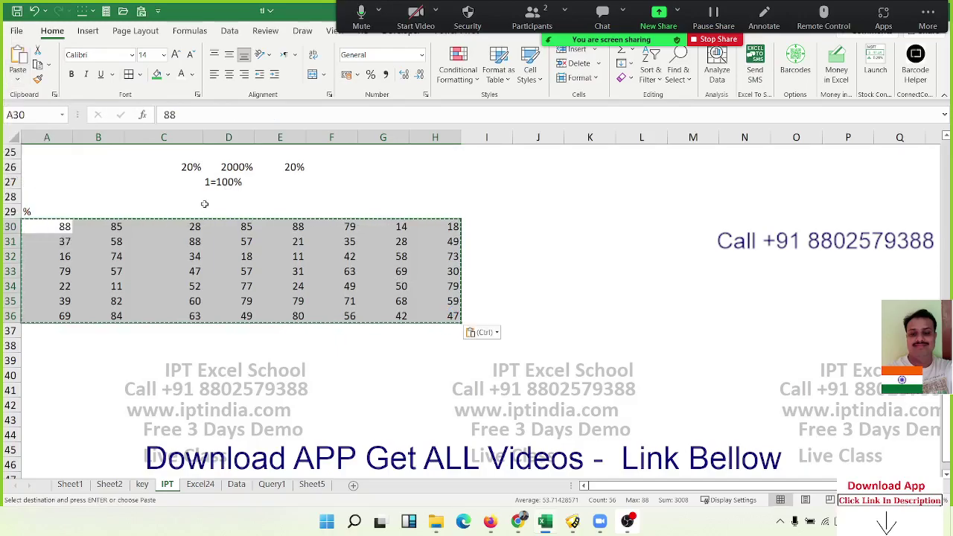
click(349, 271)
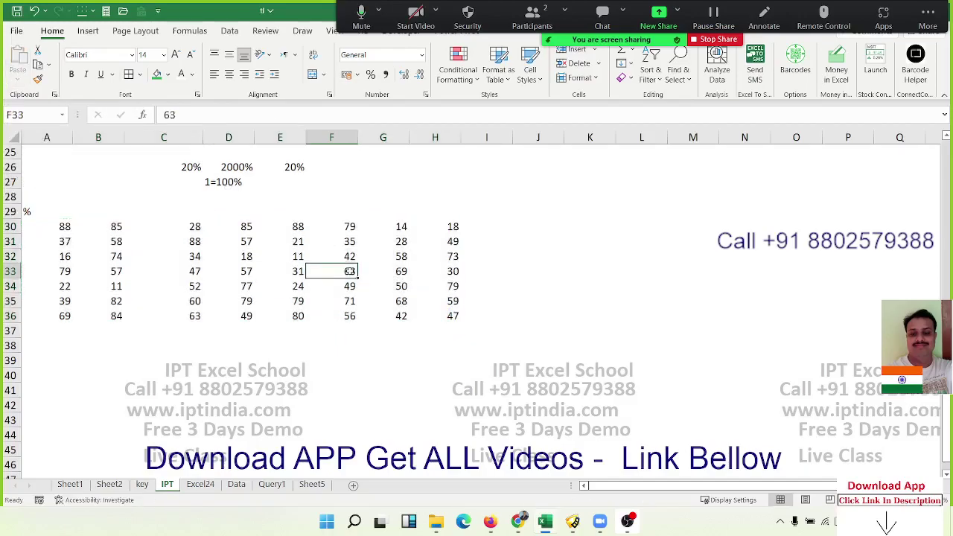
click(58, 230)
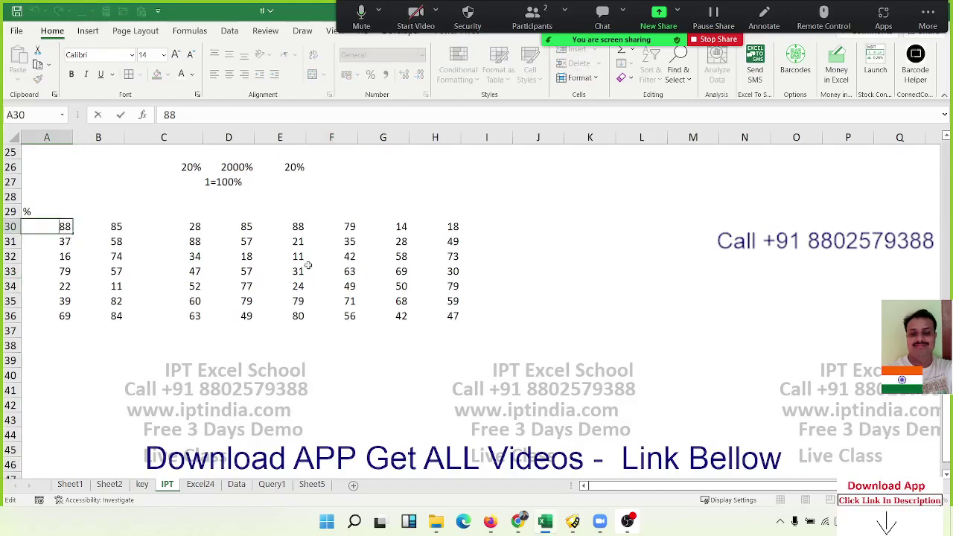
- Enter 500 in F28, 88% in G28 and =F28*G28 in H28
click(311, 195)
text(50)
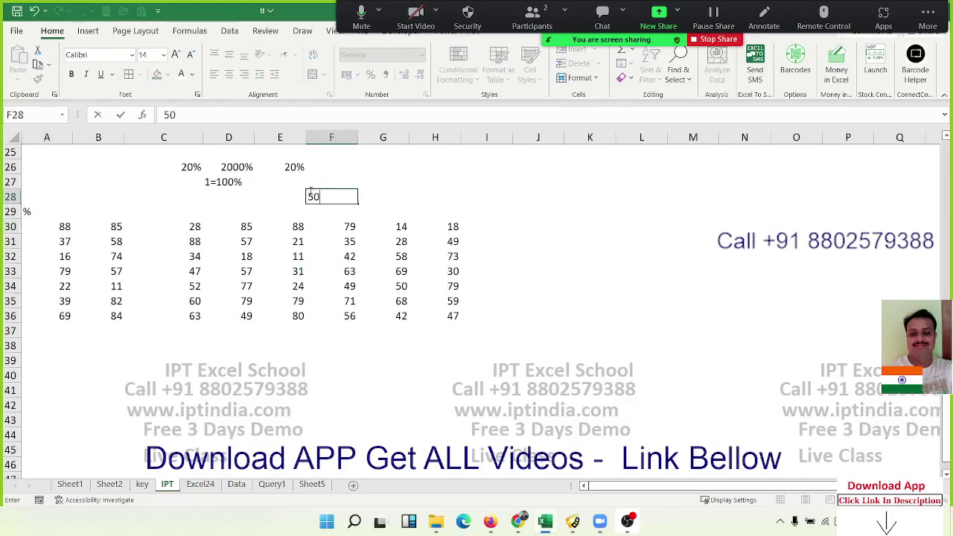
text(0)
key(Tab)
text(88)
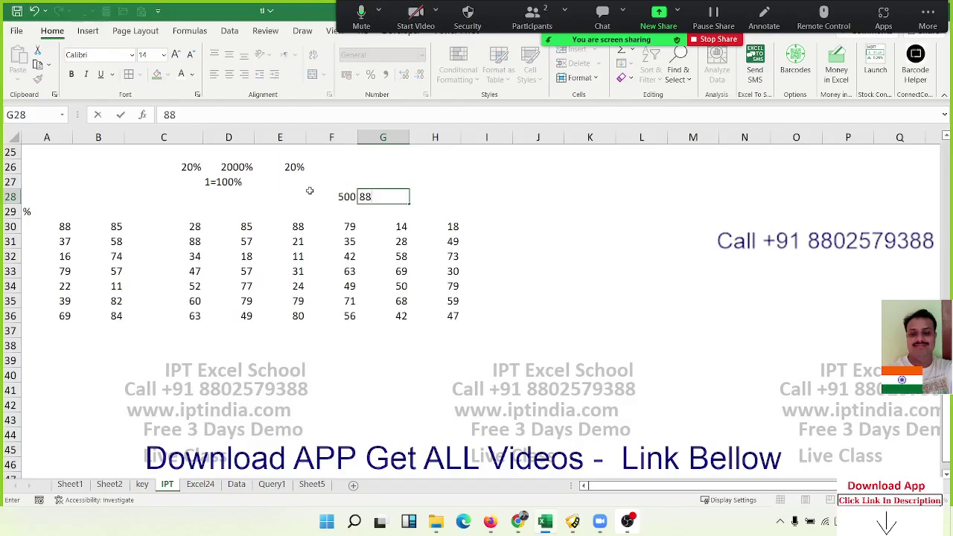
text(%)
key(Tab)
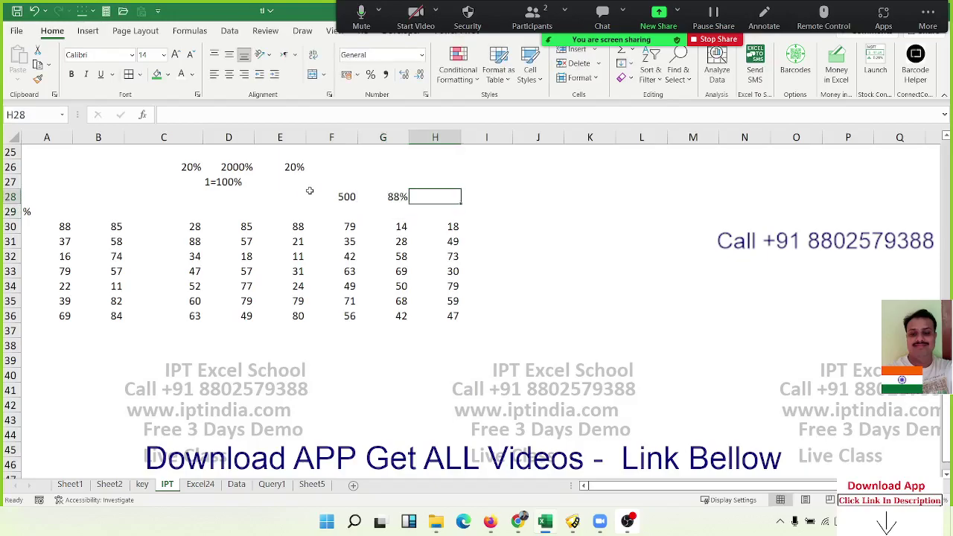
text(=)
click(310, 192)
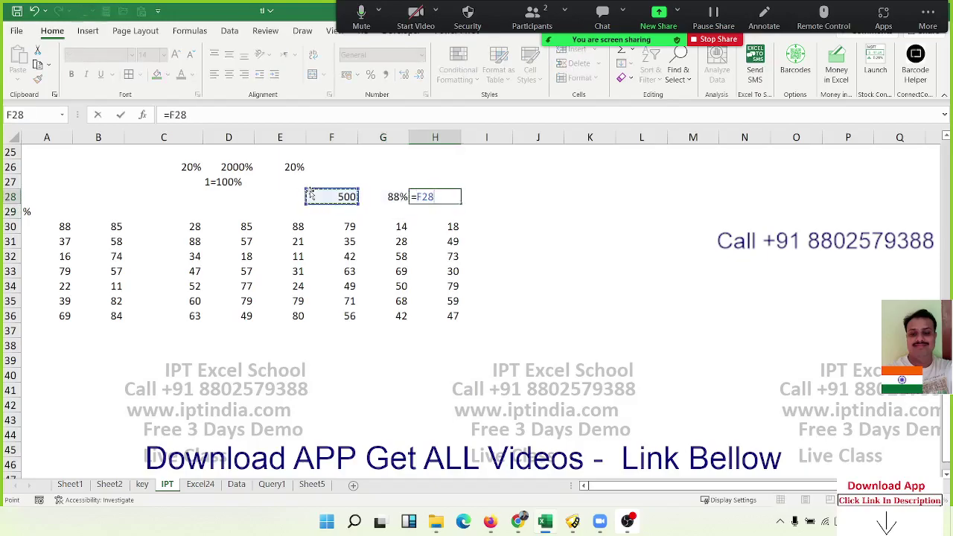
text(*)
key(Left)
key(ctrl+Return)
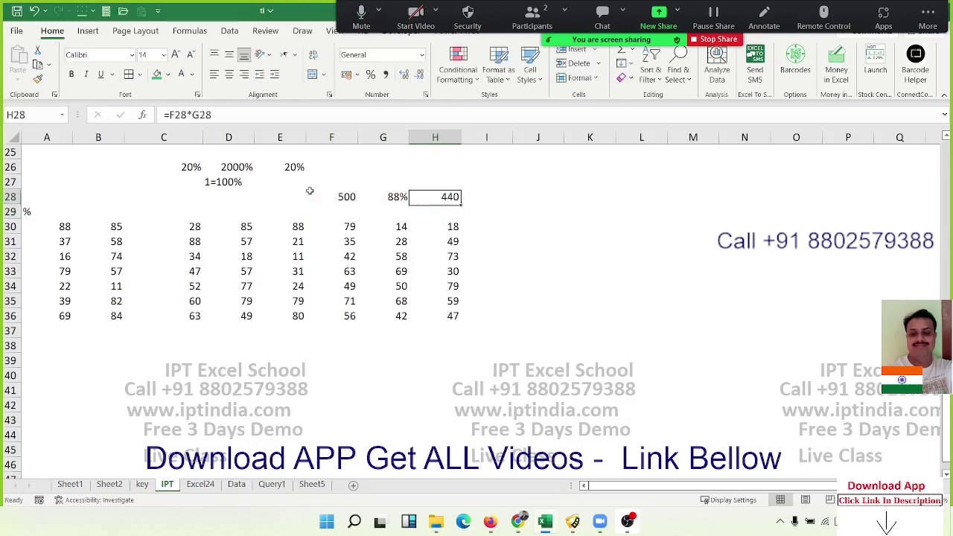
- Move the 500, 88% and 440 cells up into row 27
click(309, 192)
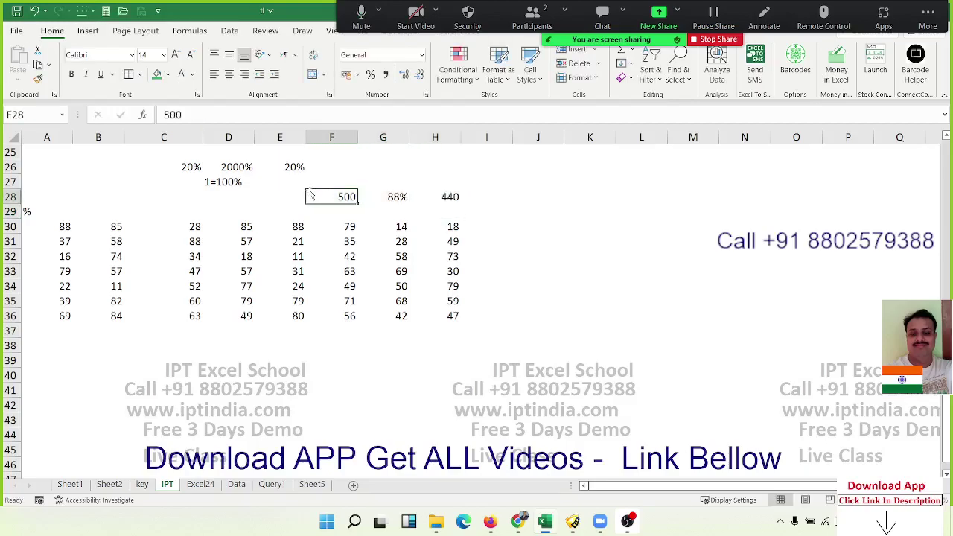
key(shift+Right)
key(shift+Right)
key(ctrl+Right)
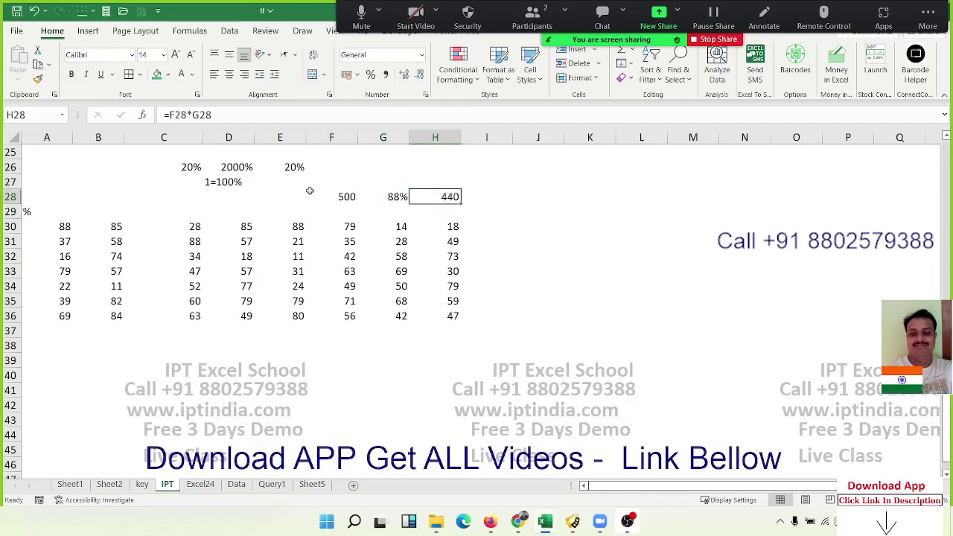
key(shift+Left)
key(Left)
key(Down)
key(Up)
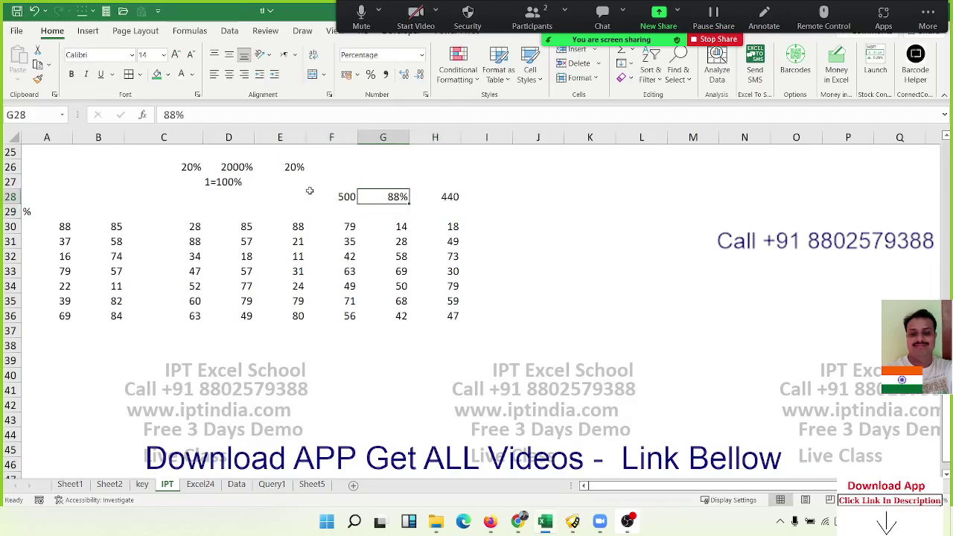
key(Left)
key(shift+Right)
key(shift+Right)
key(ctrl+x)
key(Up)
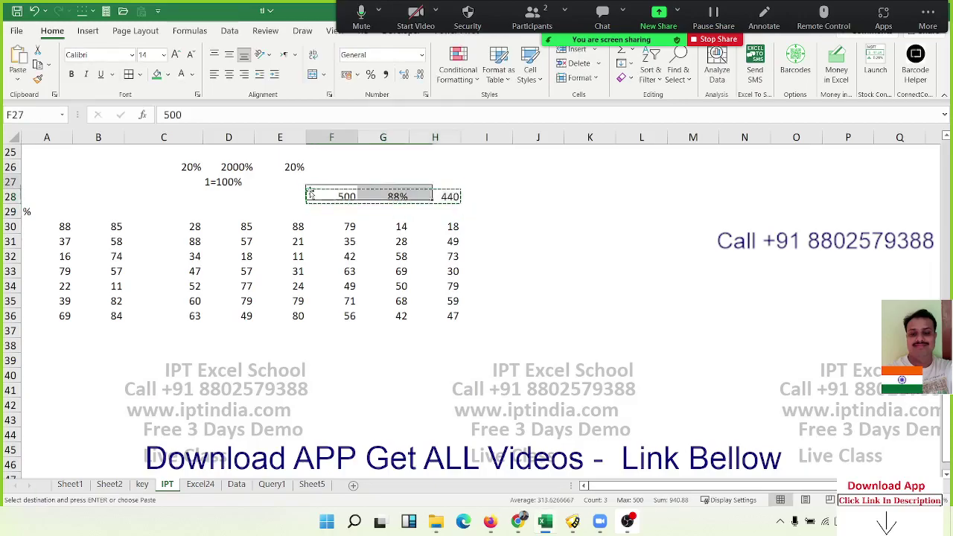
key(Return)
- Enter 88 in G28 and the formula =F27*G28 in H28
key(Down)
key(Right)
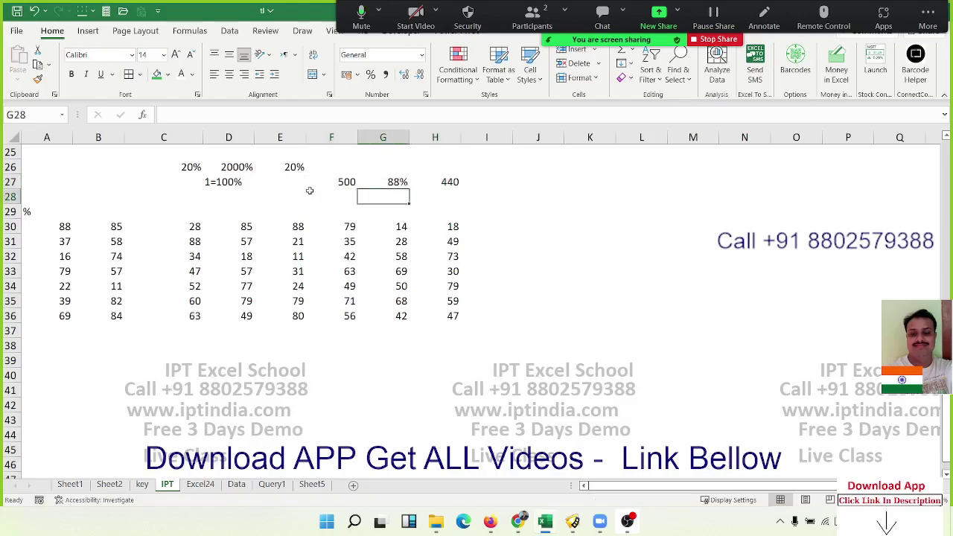
text(88)
key(Right)
text(=)
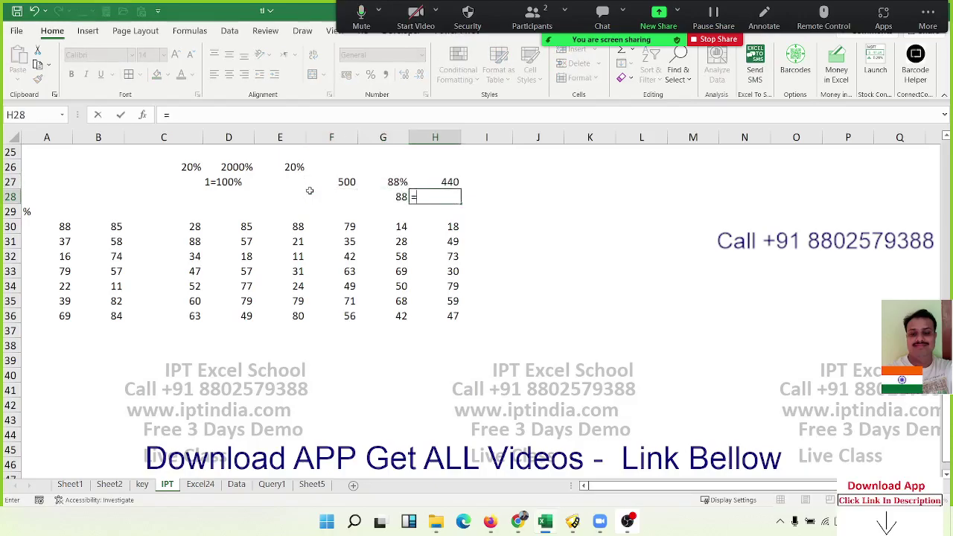
click(309, 191)
click(310, 189)
text(*)
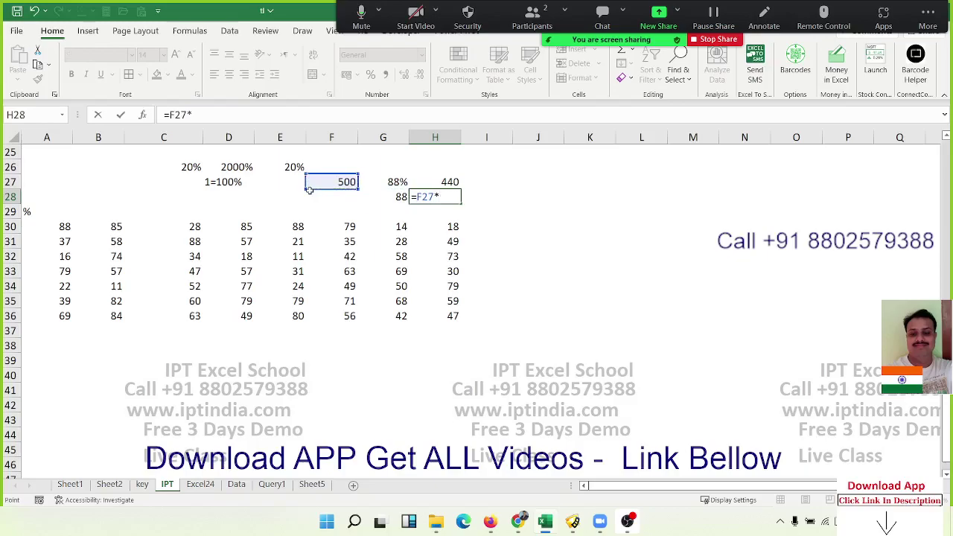
key(Left)
key(Return)
key(Up)
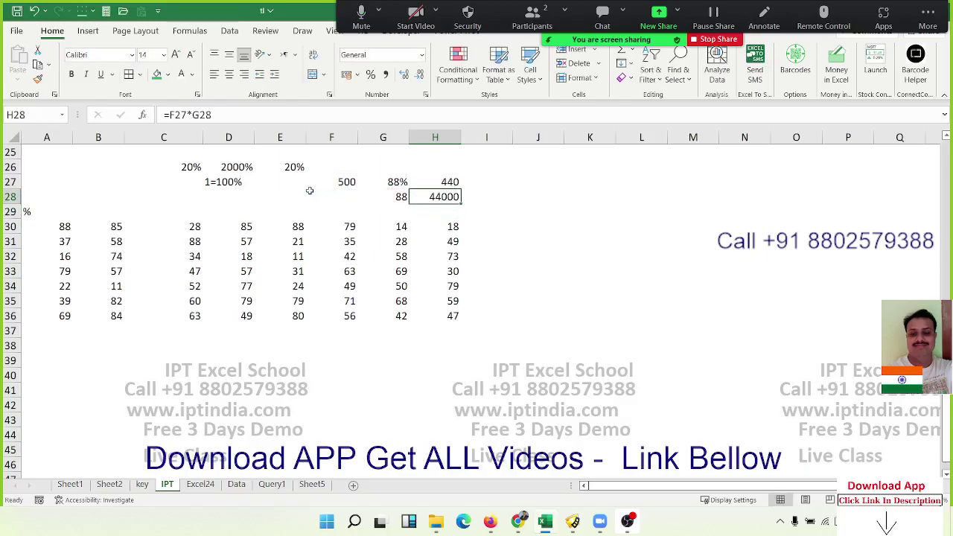
- Edit H28's formula to =F27*G28/100 so it shows 440
key(F2)
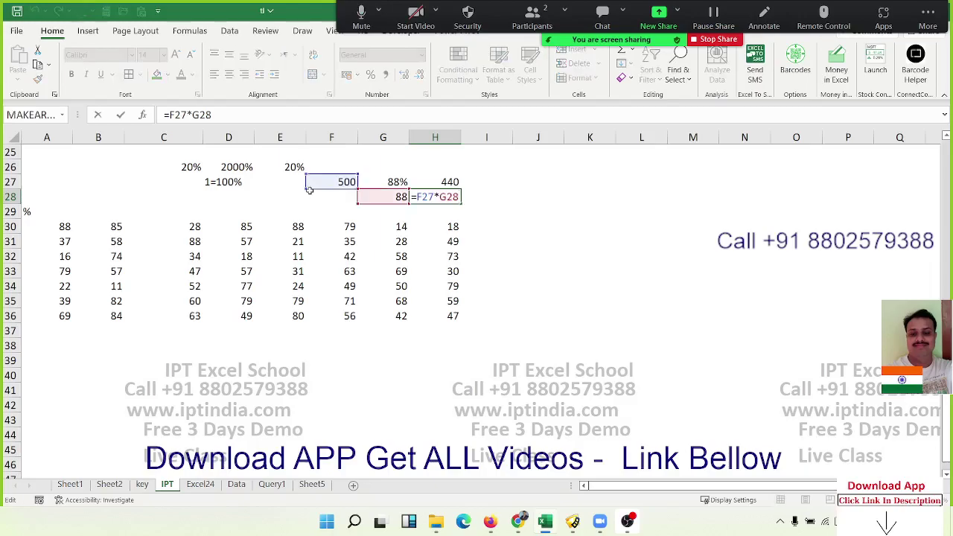
text(/100)
key(Return)
key(Up)
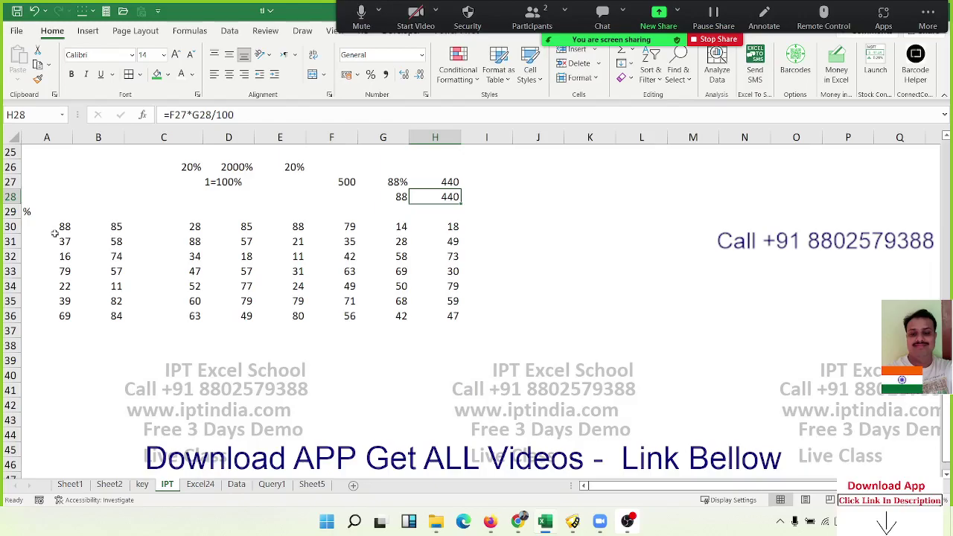
mouse_move(54, 232)
mouse_down()
mouse_move(395, 292)
mouse_move(401, 318)
mouse_up()
click(398, 182)
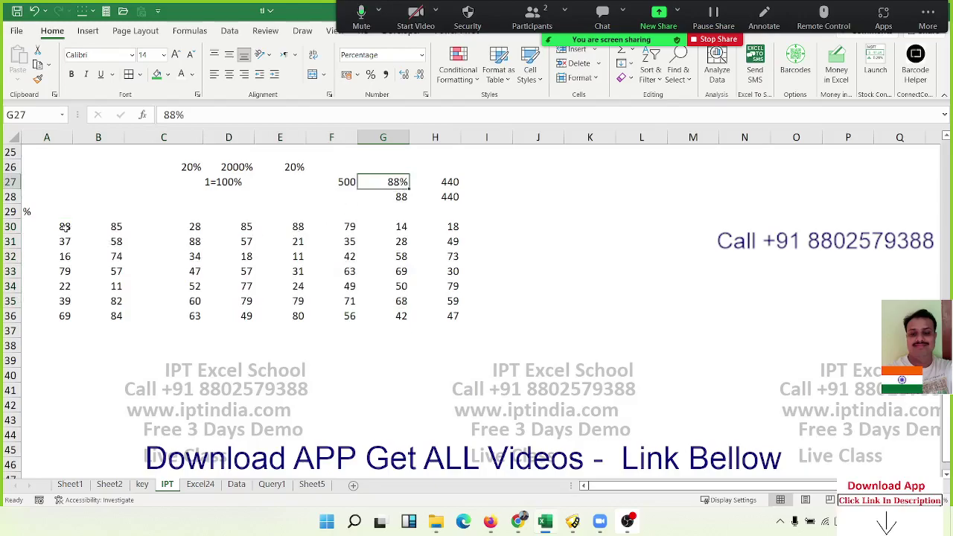
mouse_move(66, 228)
mouse_down()
mouse_move(445, 296)
mouse_move(452, 315)
mouse_up()
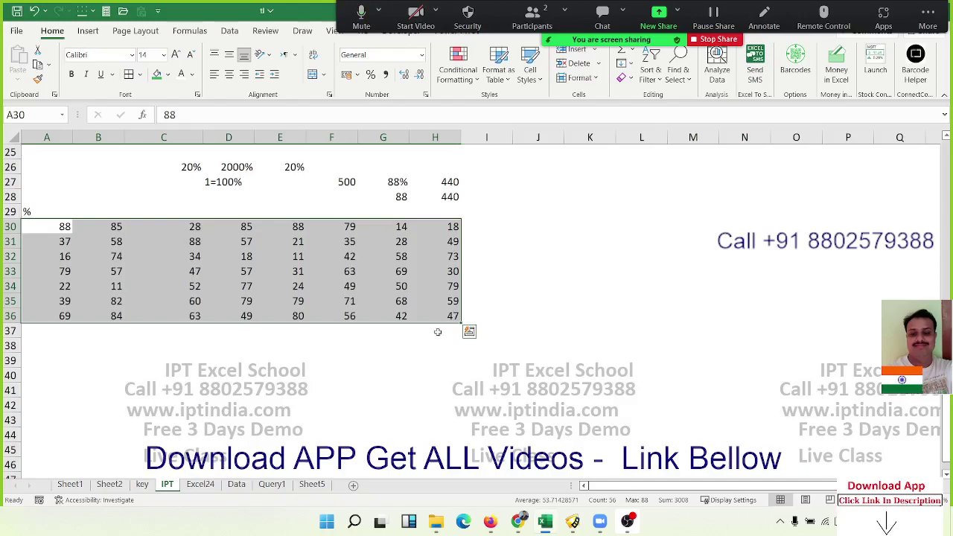
click(295, 273)
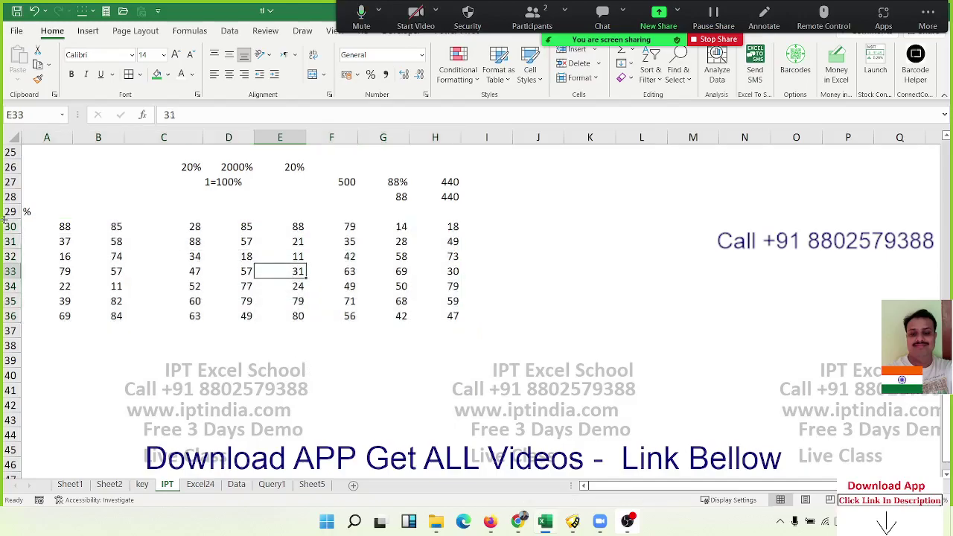
click(69, 225)
key(ctrl+Right)
click(69, 228)
key(ctrl+Right)
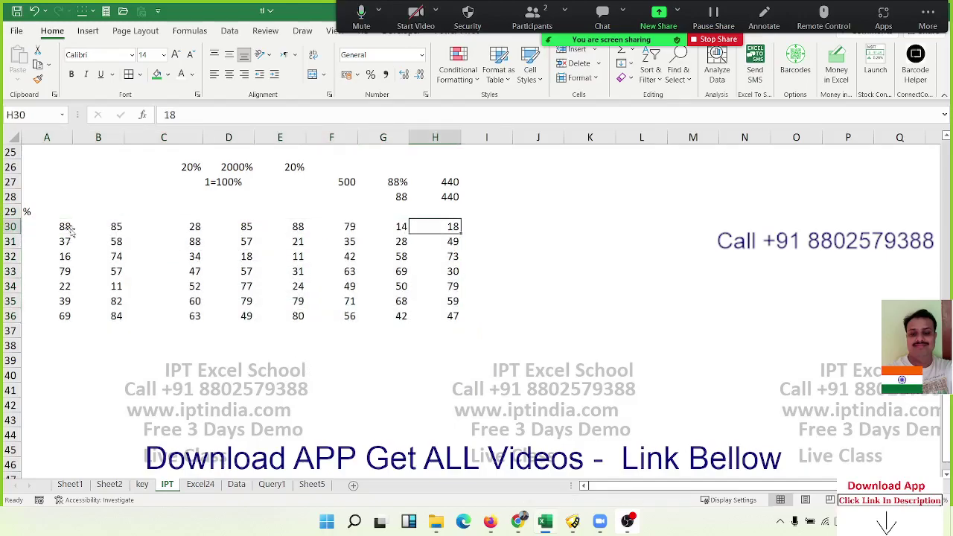
click(67, 229)
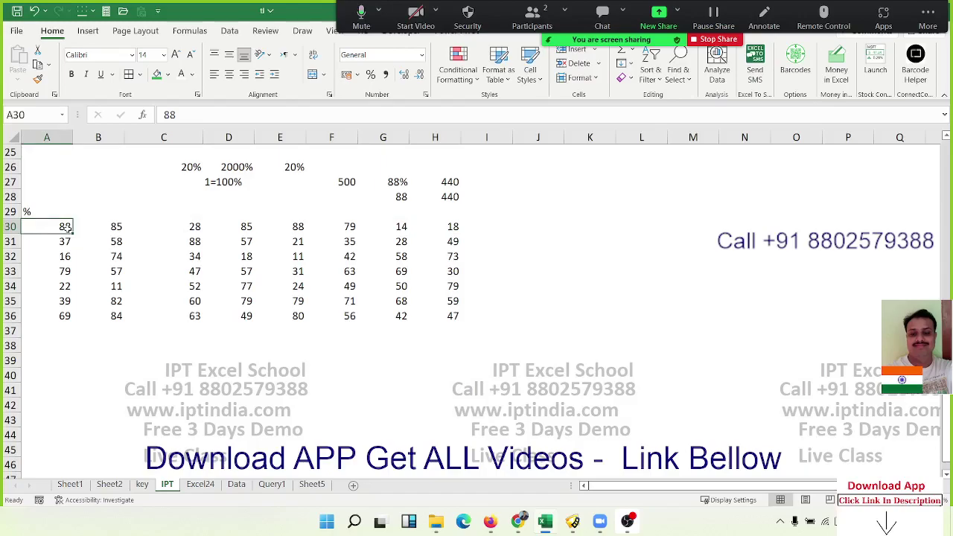
click(191, 114)
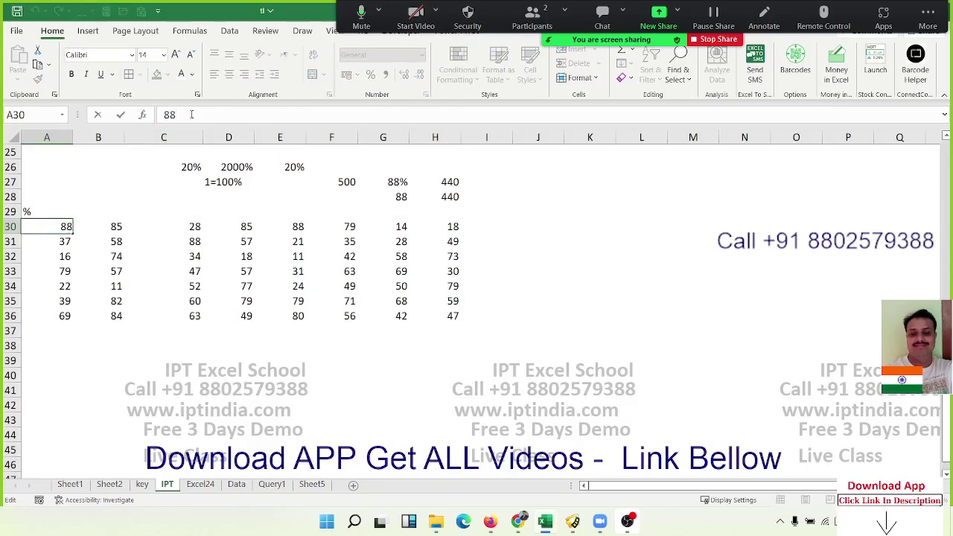
text(%)
key(Return)
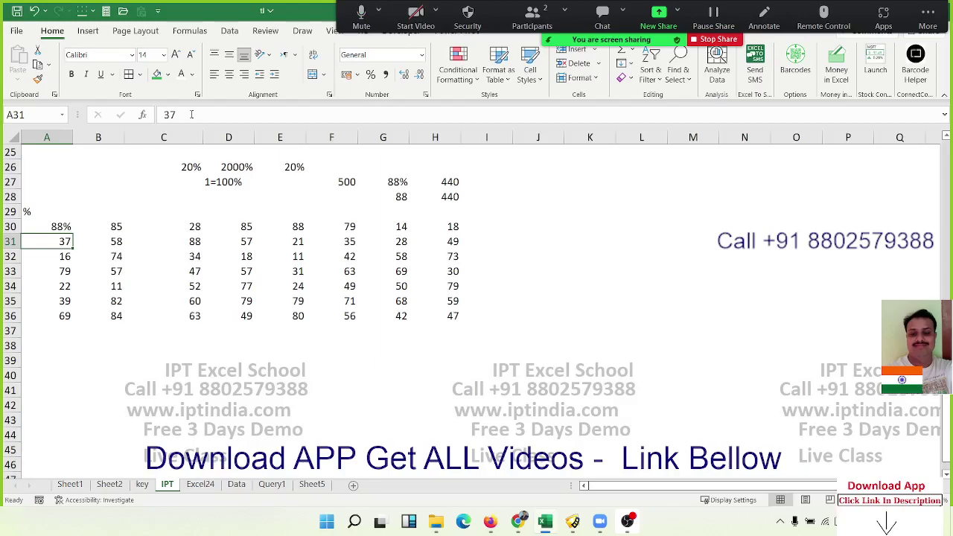
key(ctrl+z)
text(0)
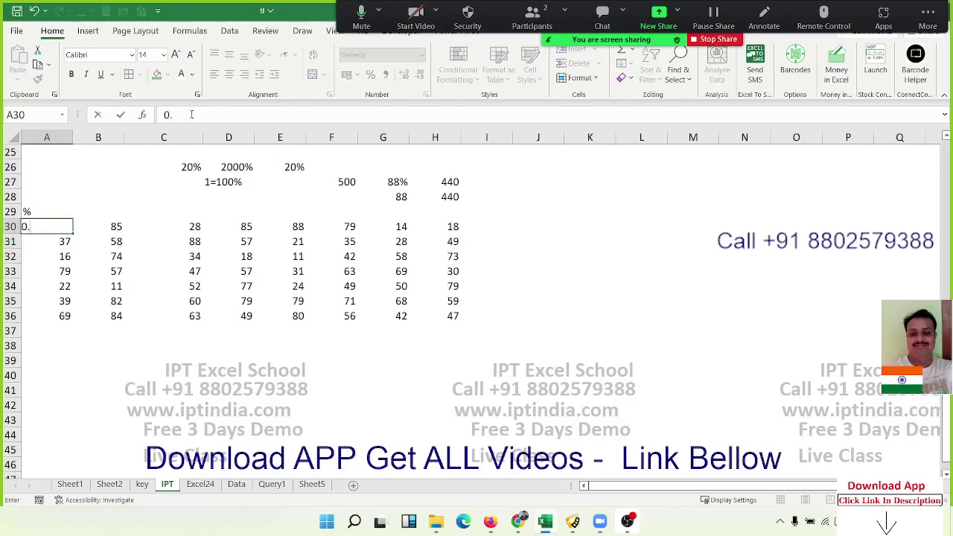
text(.88)
key(Return)
key(Up)
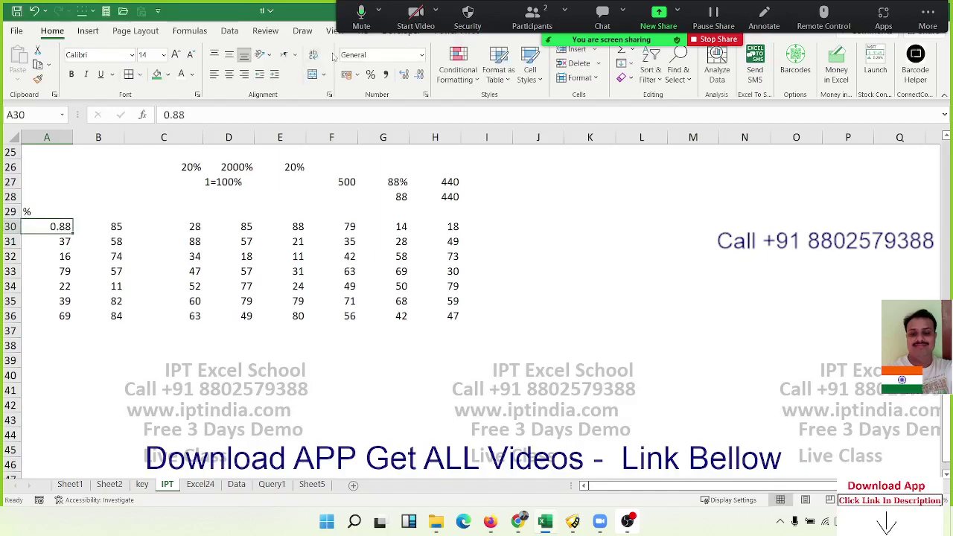
click(370, 74)
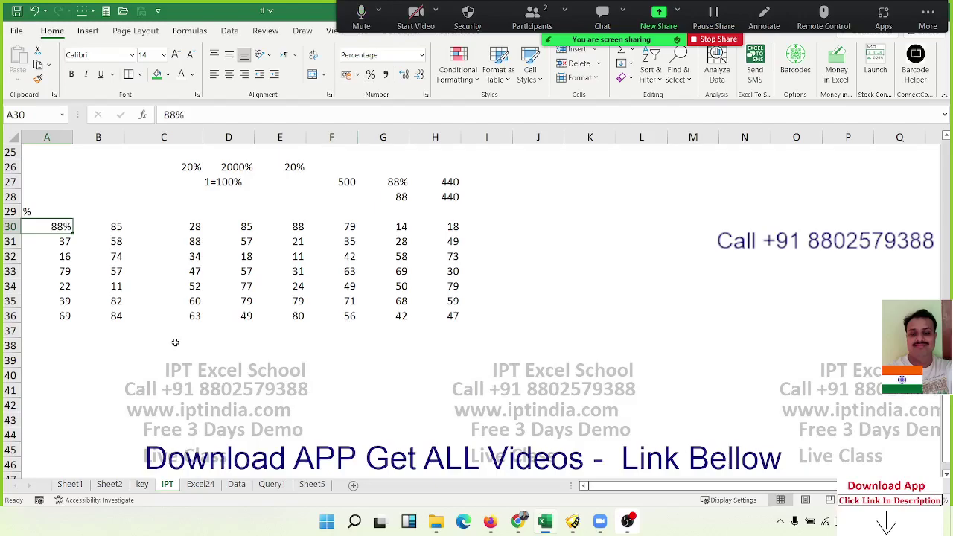
key(ctrl+z)
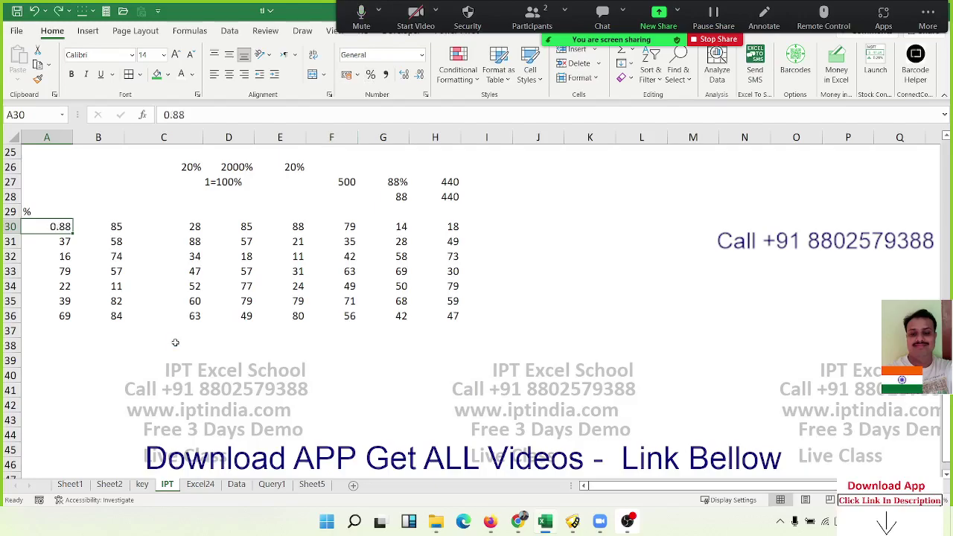
key(ctrl+z)
- Enter 100 in K30 and copy it
click(566, 224)
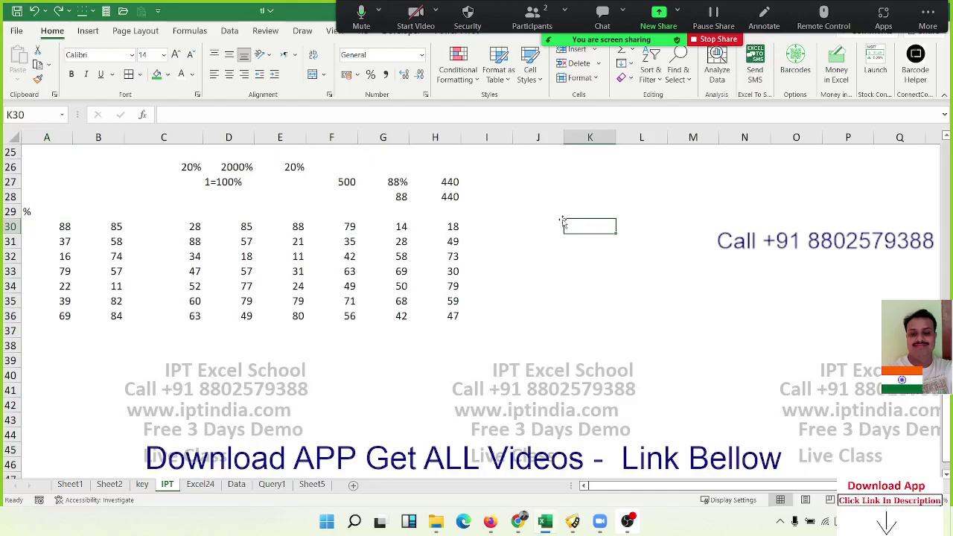
text(1)
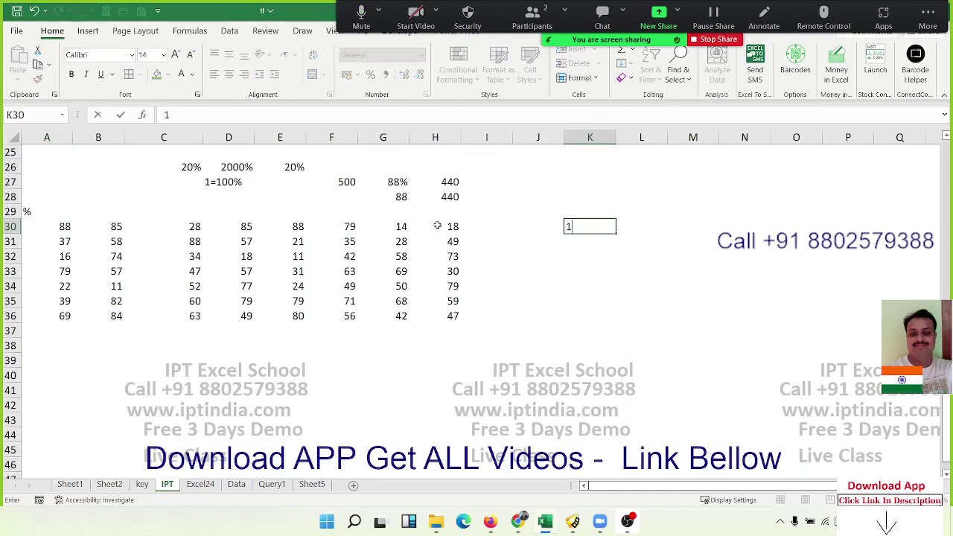
text(00)
key(Return)
key(Up)
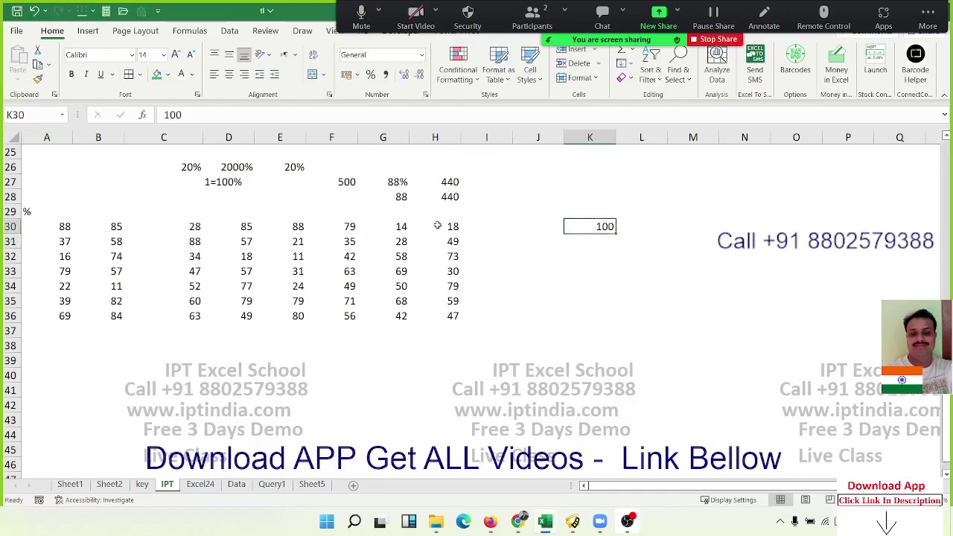
key(ctrl+c)
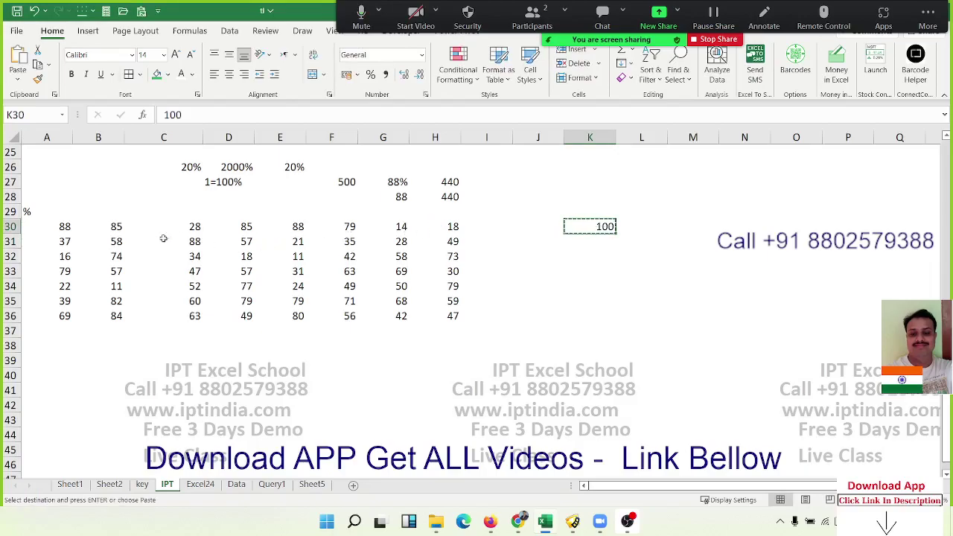
- Paste Special the 100 onto A30:H36 with Divide, turning marks into decimals
mouse_move(67, 228)
mouse_down()
mouse_move(431, 288)
mouse_move(438, 311)
mouse_up()
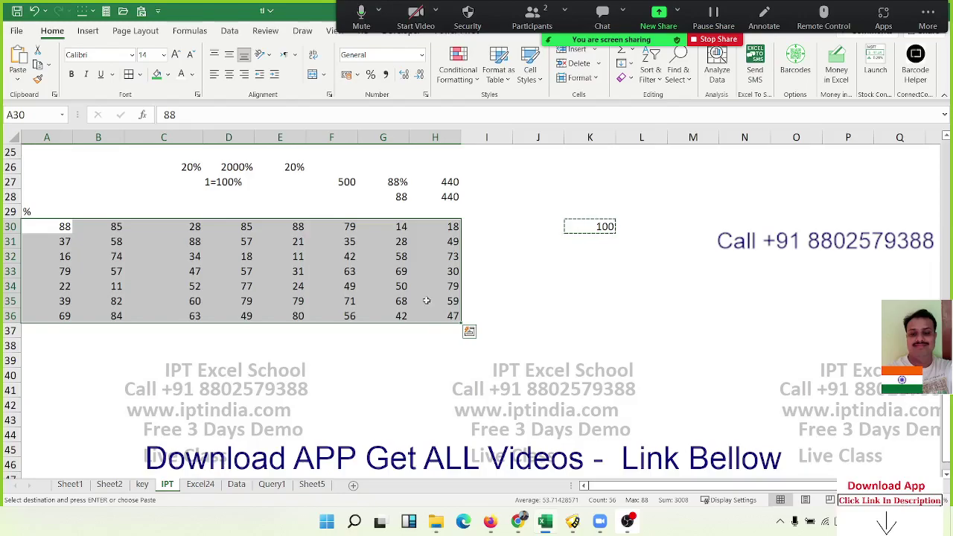
right_click(425, 298)
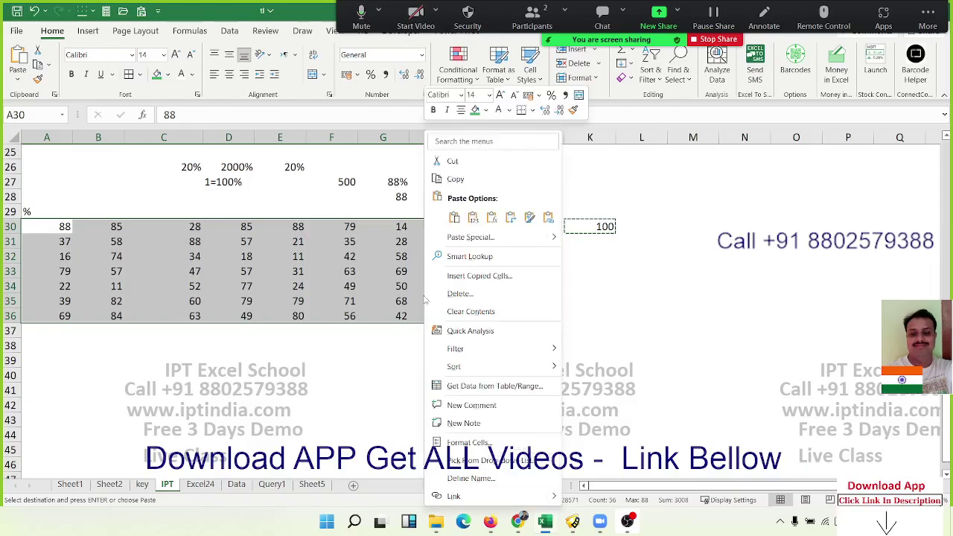
click(515, 237)
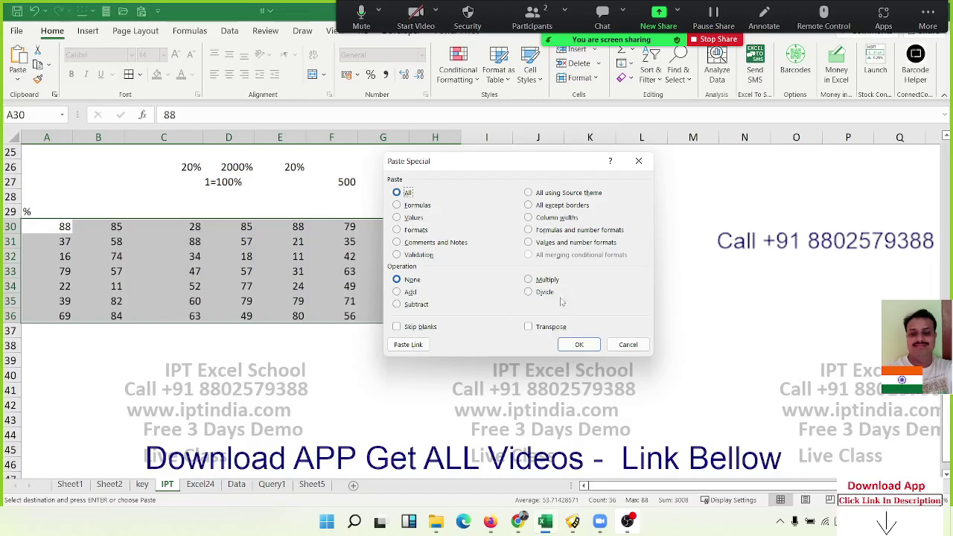
click(537, 294)
mouse_move(541, 173)
mouse_down()
mouse_move(659, 310)
mouse_move(643, 272)
mouse_up()
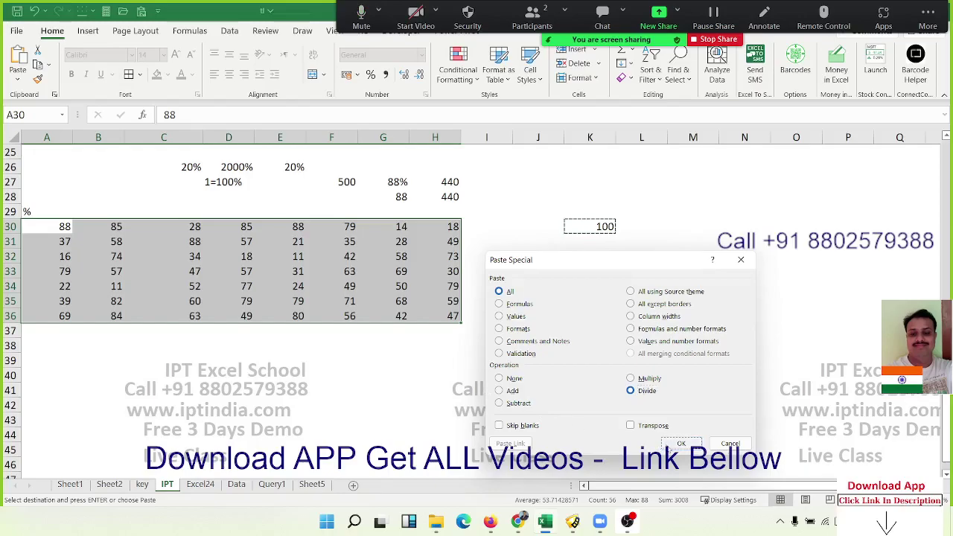
click(678, 442)
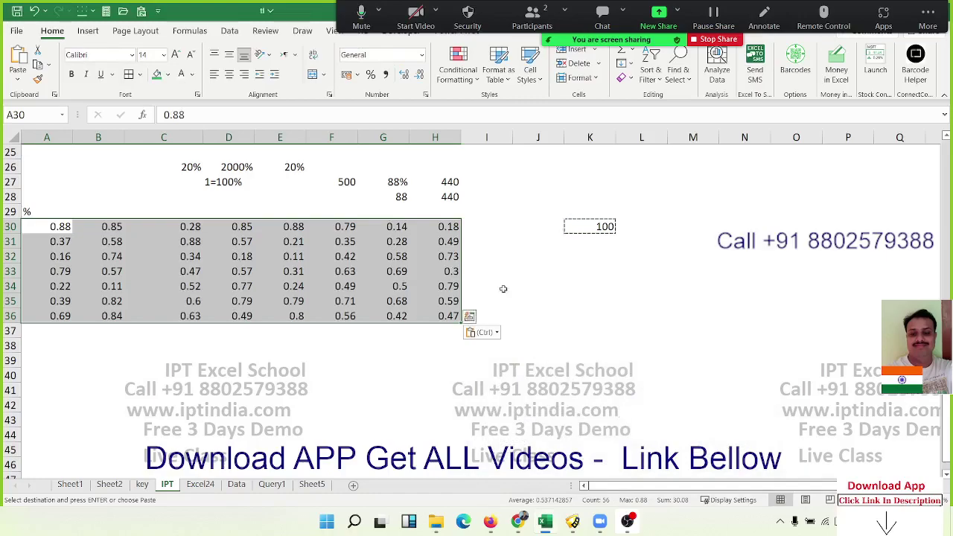
- Format the divided marks as percentages, then delete everything in A26:L37
click(370, 75)
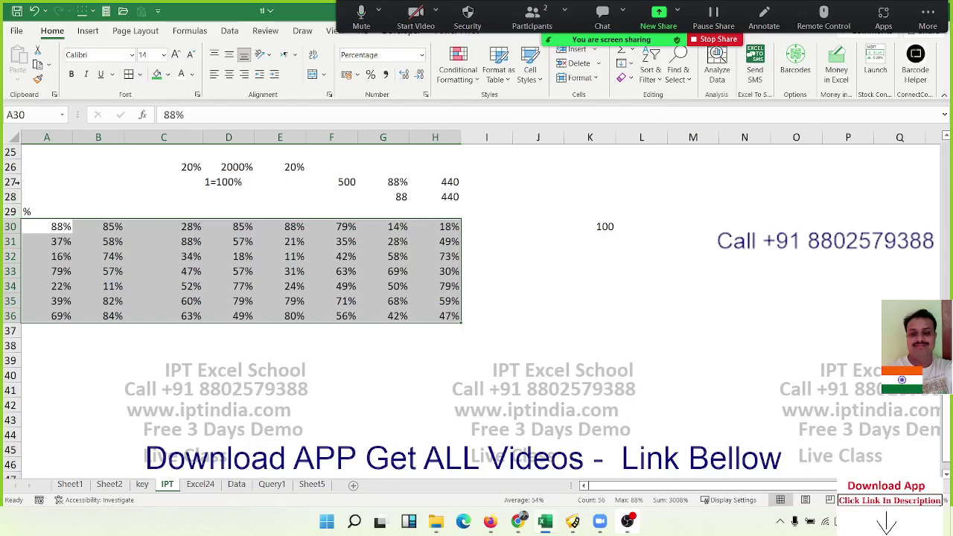
mouse_move(37, 163)
mouse_down()
mouse_move(230, 163)
mouse_move(617, 250)
mouse_move(627, 328)
mouse_up()
key(Delete)
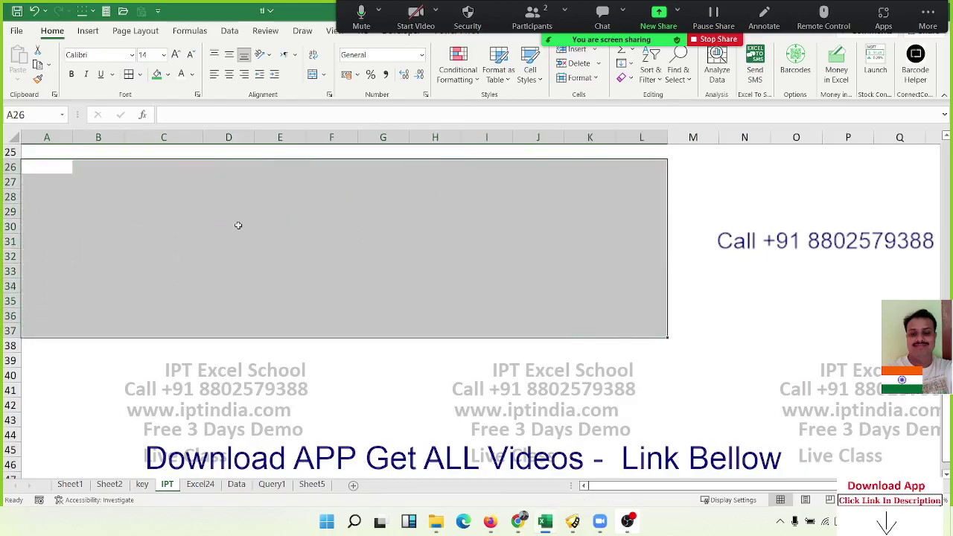
- Open 'IF -3 (Nested IF)' from the File menu's recent workbooks
click(237, 225)
click(16, 31)
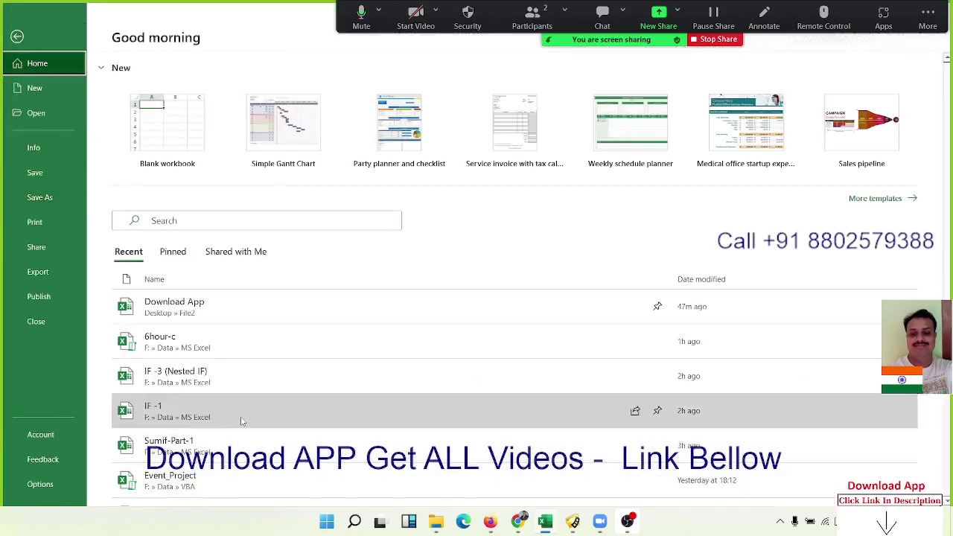
click(255, 388)
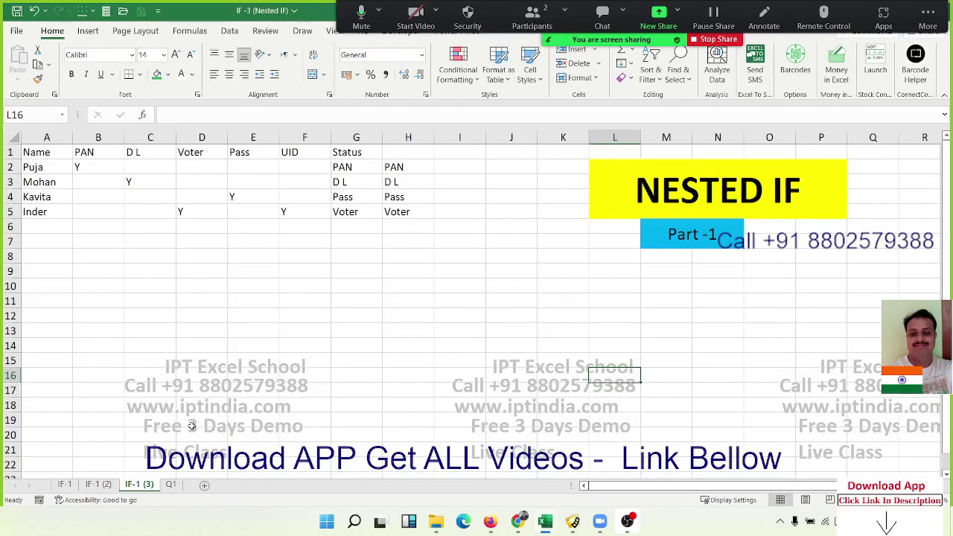
- On the IF-1 (2) sheet, inspect the Pass/Fail formula in F2 and the nested IF in G2
click(107, 485)
click(304, 327)
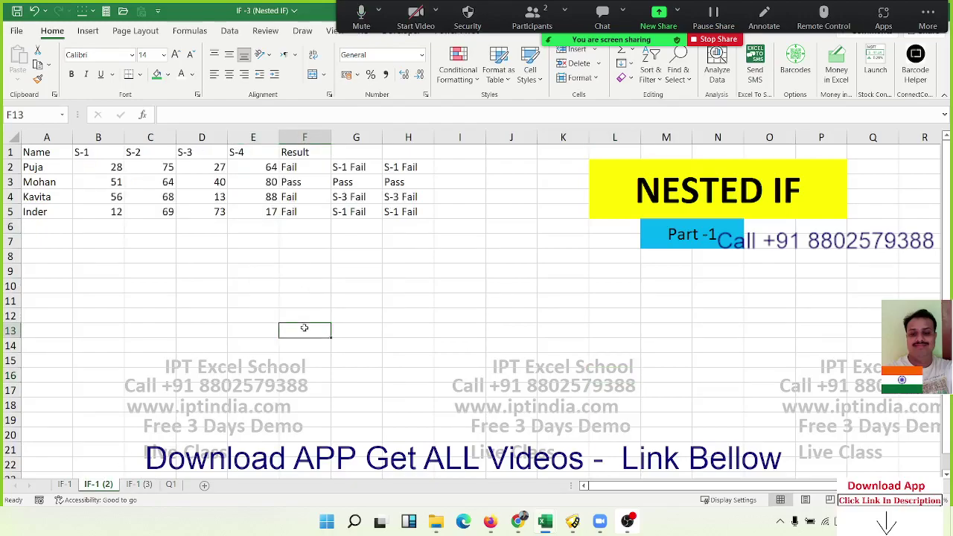
double_click(300, 168)
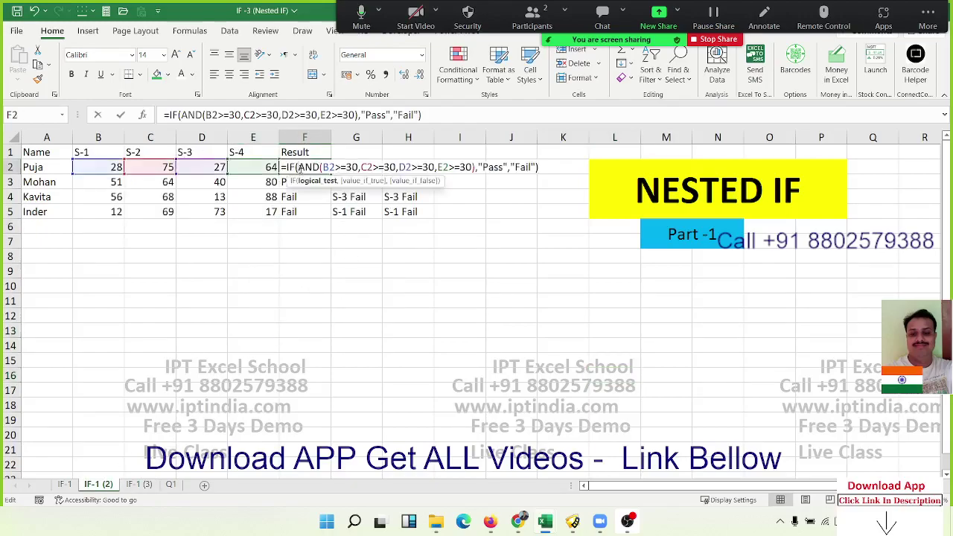
key(Escape)
double_click(341, 167)
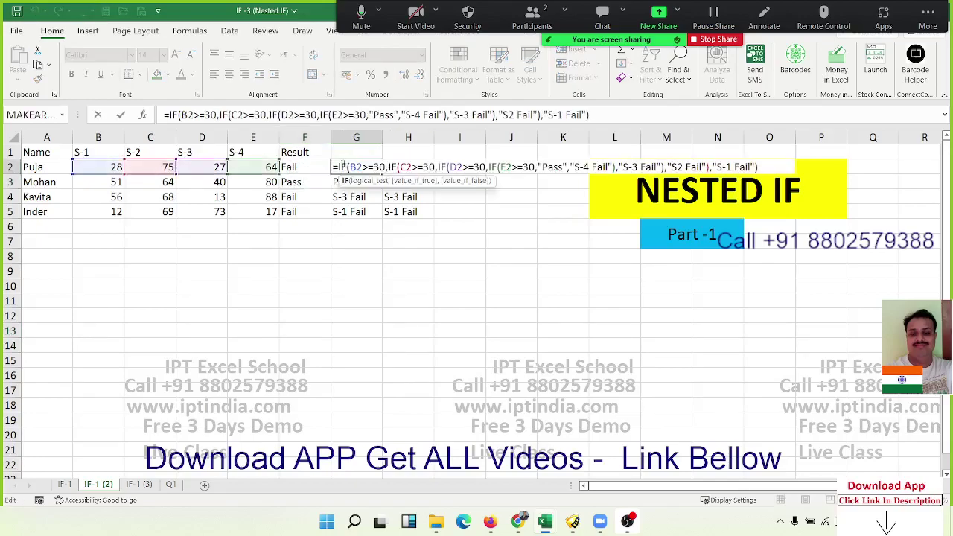
key(Return)
- Clear the helper results in G2:H5
click(341, 165)
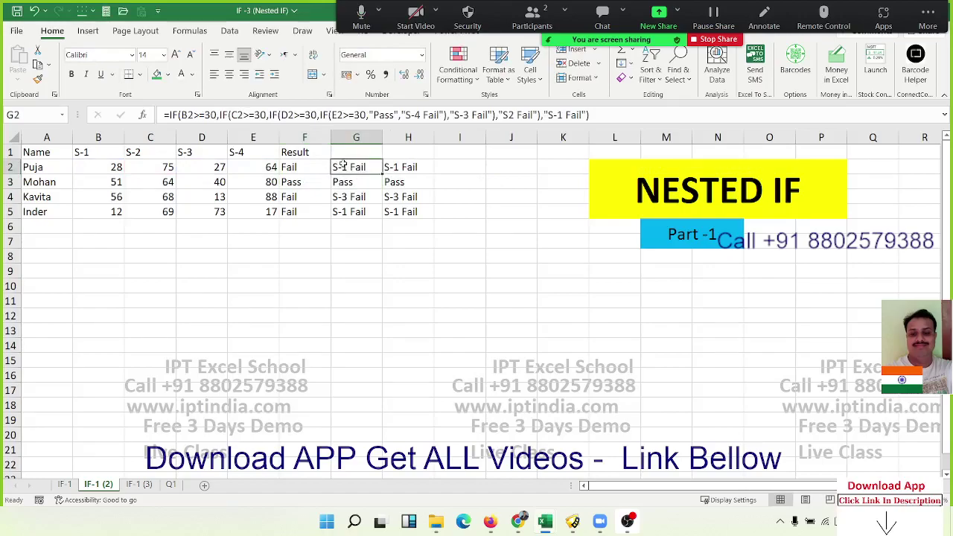
key(shift+Right)
key(ctrl+shift+Down)
key(Delete)
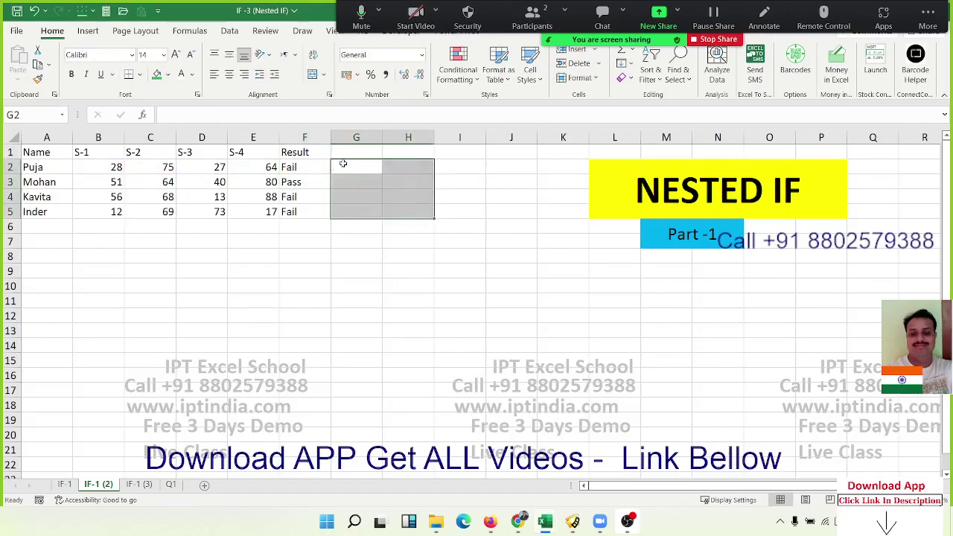
- Review F2's =IF(AND(B2>=30,C2>=30,D2>=30,E2>=30),"Pass","Fail") formula without changing it
key(Left)
key(Left)
key(Left)
key(Left)
key(Left)
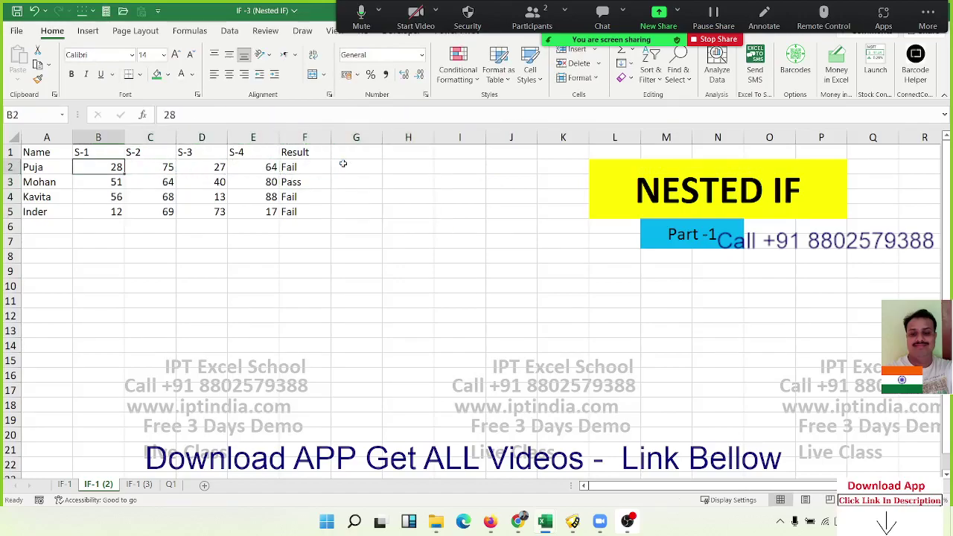
key(Right)
key(Right)
key(Right)
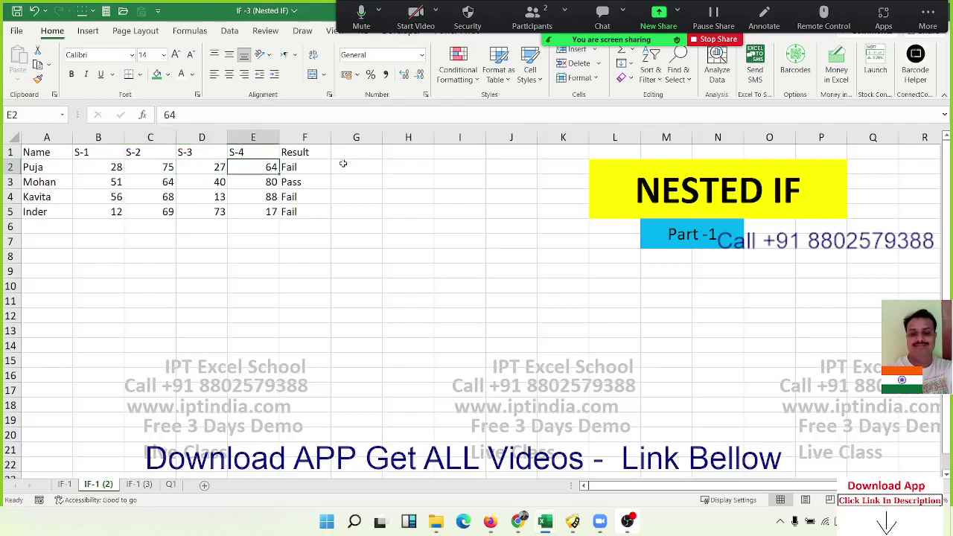
key(Right)
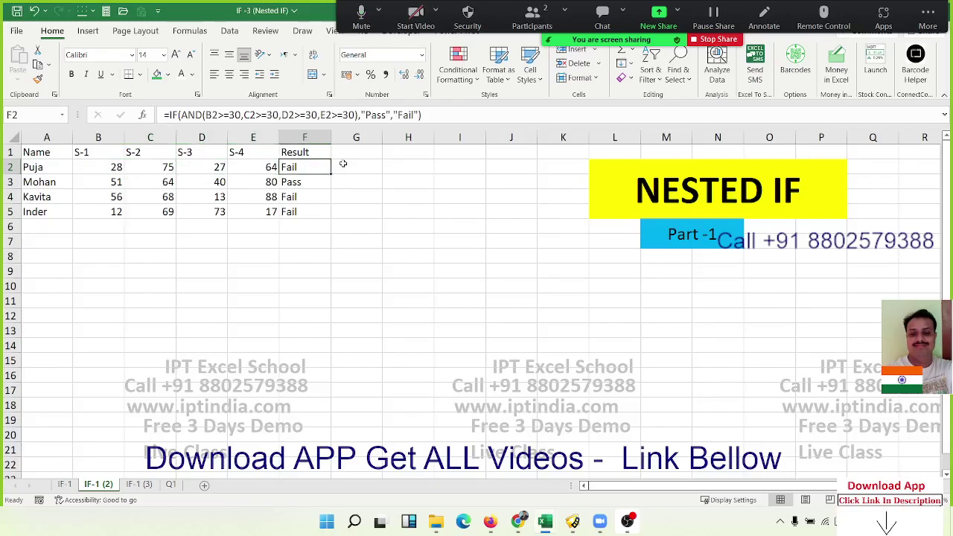
key(F2)
key(Escape)
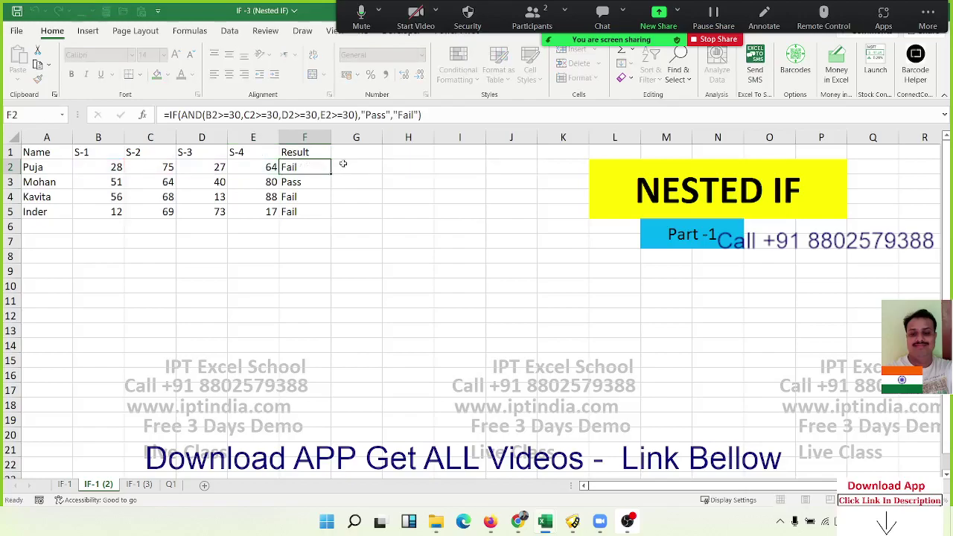
key(Left)
key(Left)
key(Left)
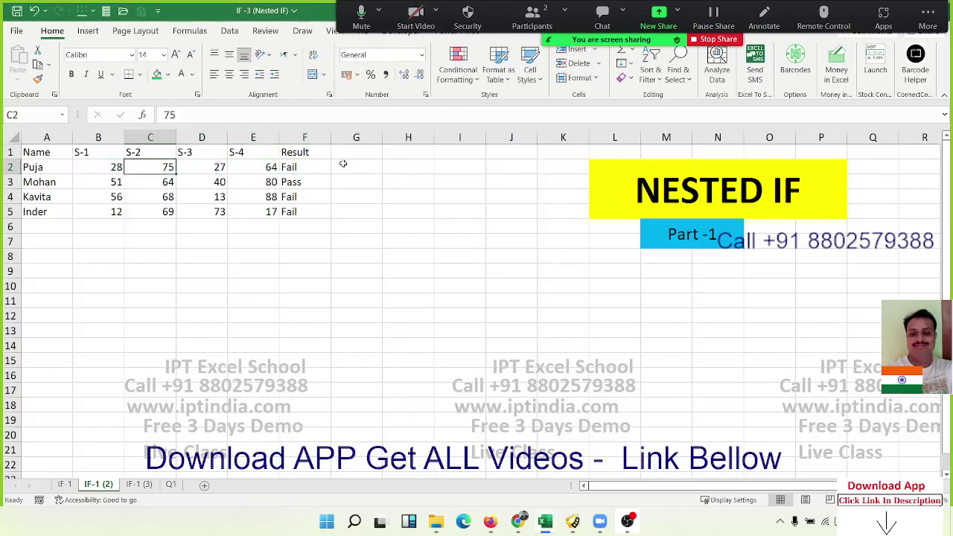
key(Right)
key(Right)
key(Right)
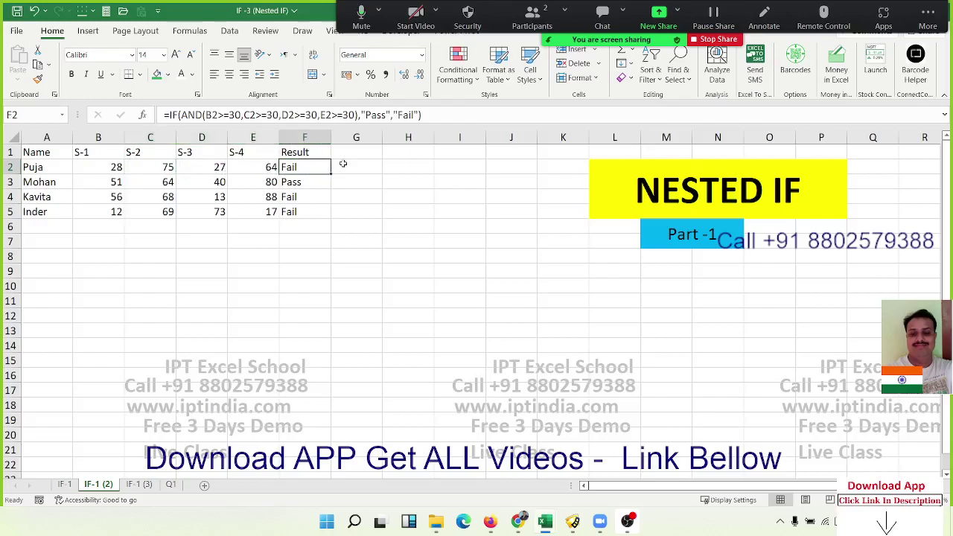
key(F2)
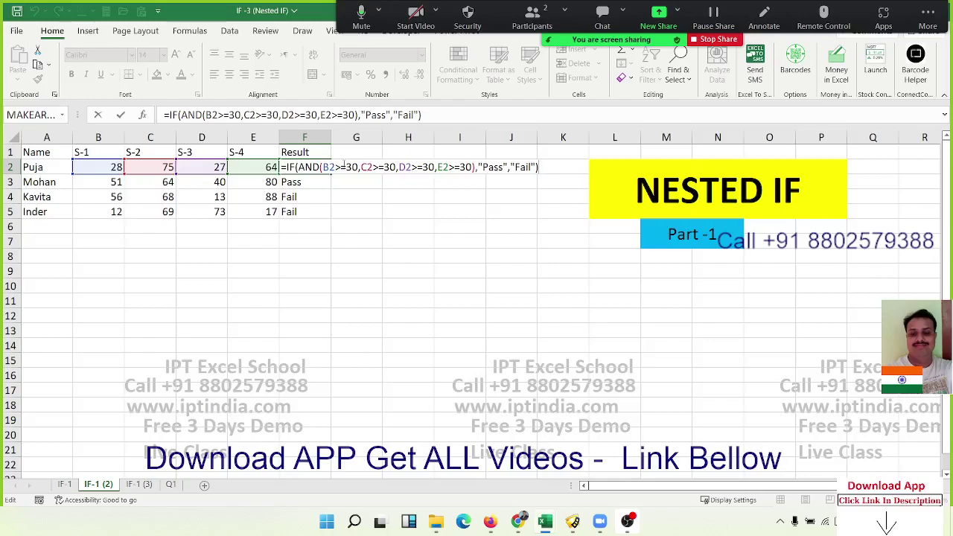
key(ctrl+Return)
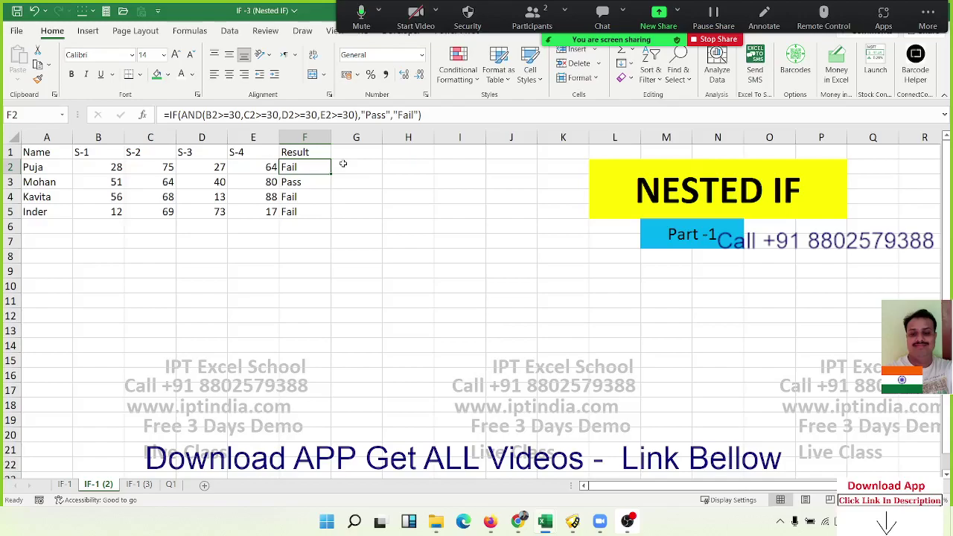
click(343, 164)
- Enter a nested IF in G2 testing B2, C2, D2 and E2 against 30, returning Pass or a subject's fail label
text(=)
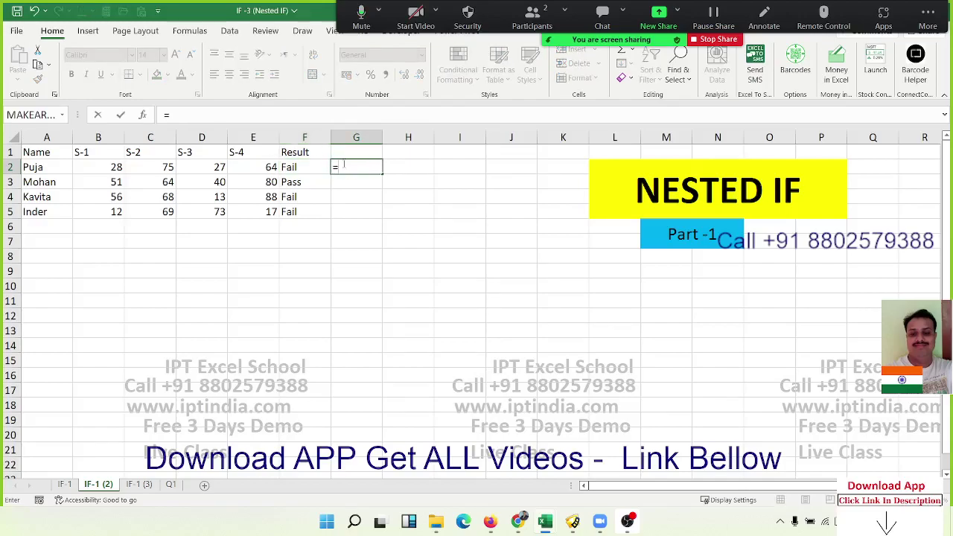
text(if)
key(Tab)
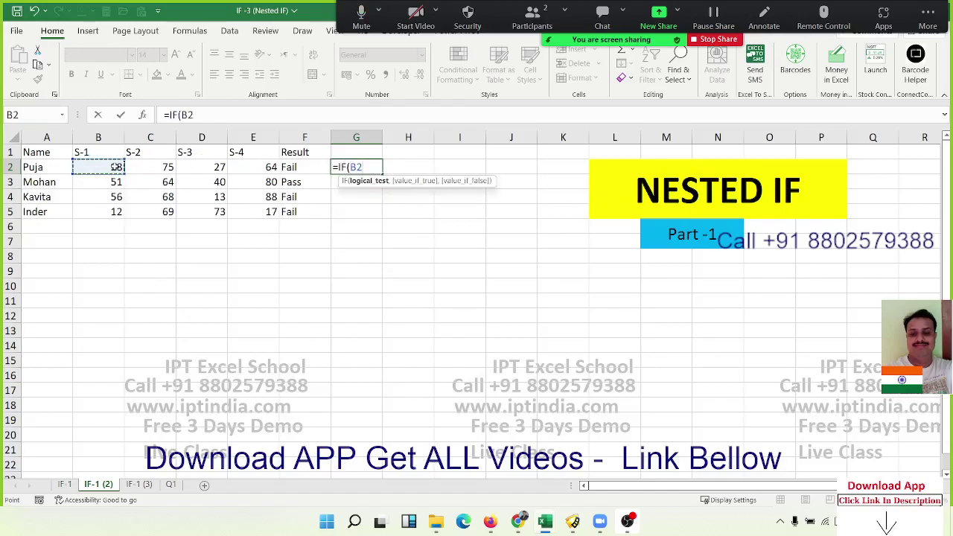
text(>=30)
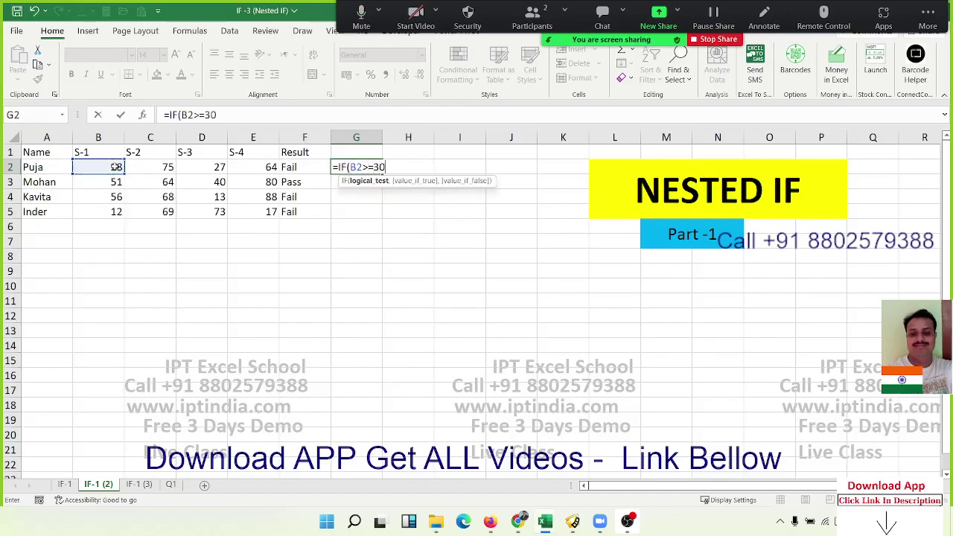
text(,IF()
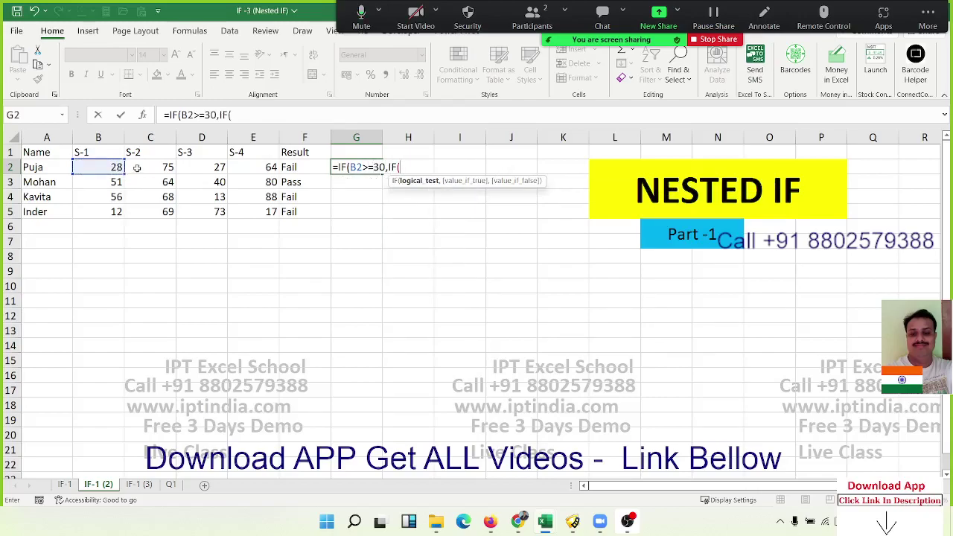
click(137, 167)
text(>=)
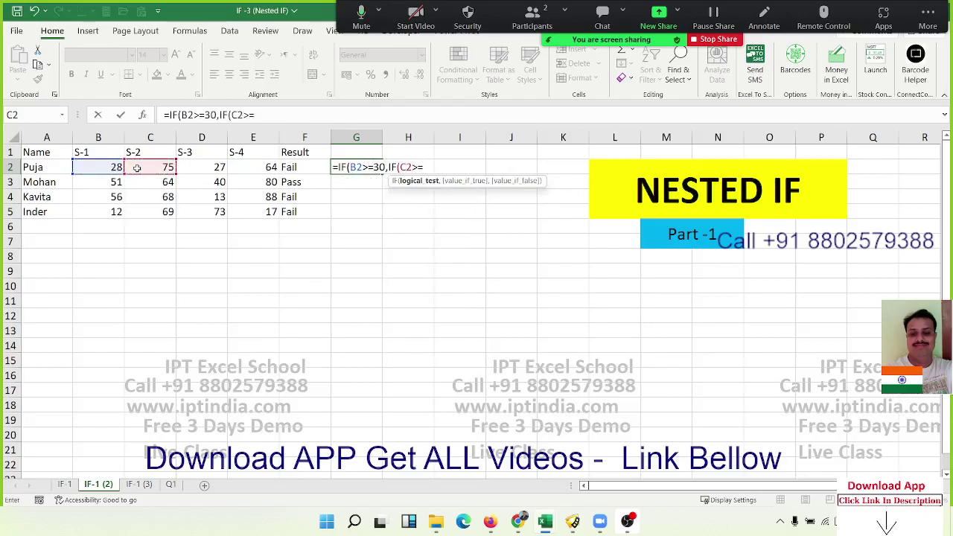
text(30,)
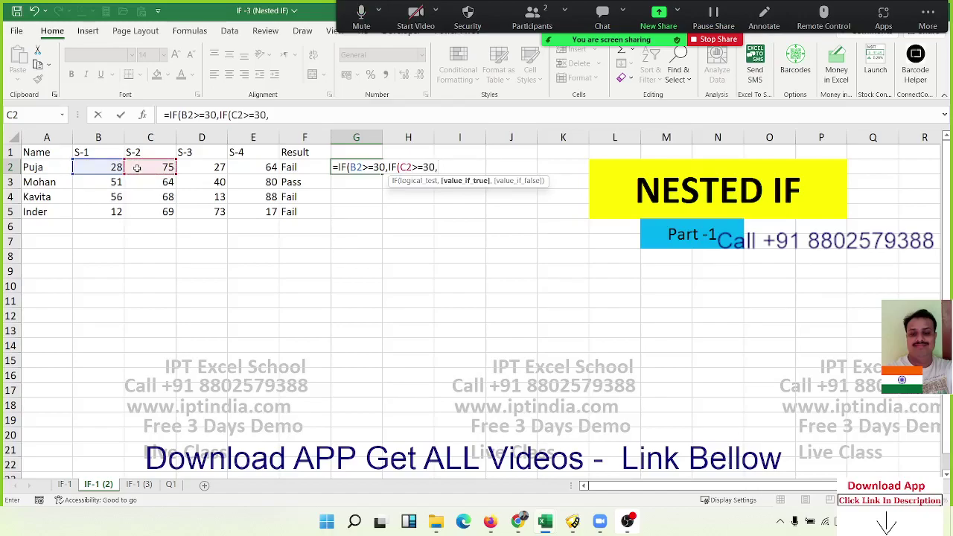
text(IF()
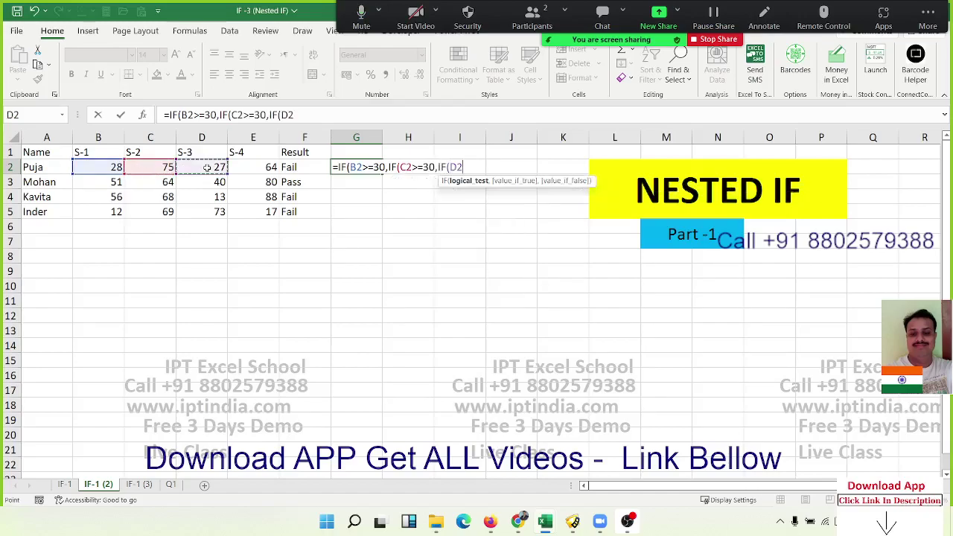
click(207, 168)
text(>=)
text(30,IF)
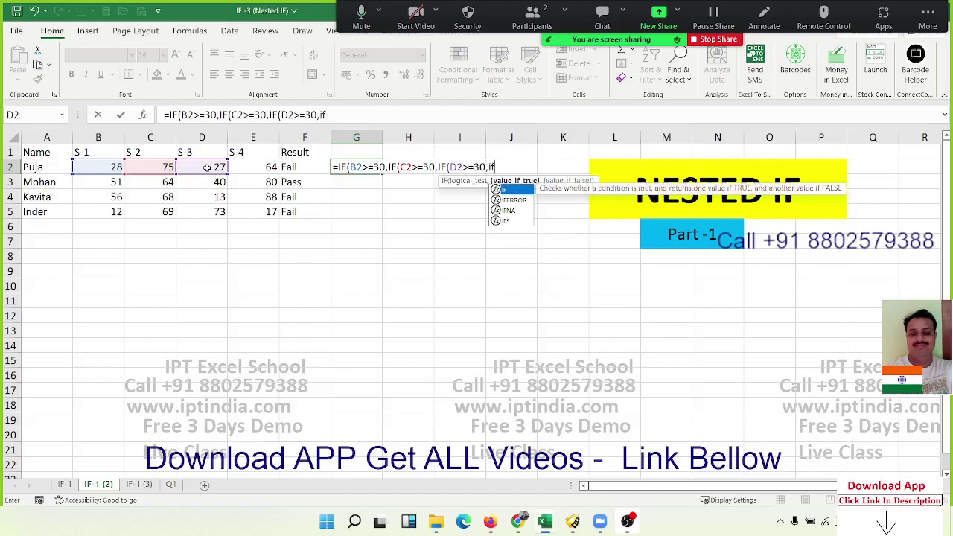
text(()
click(244, 167)
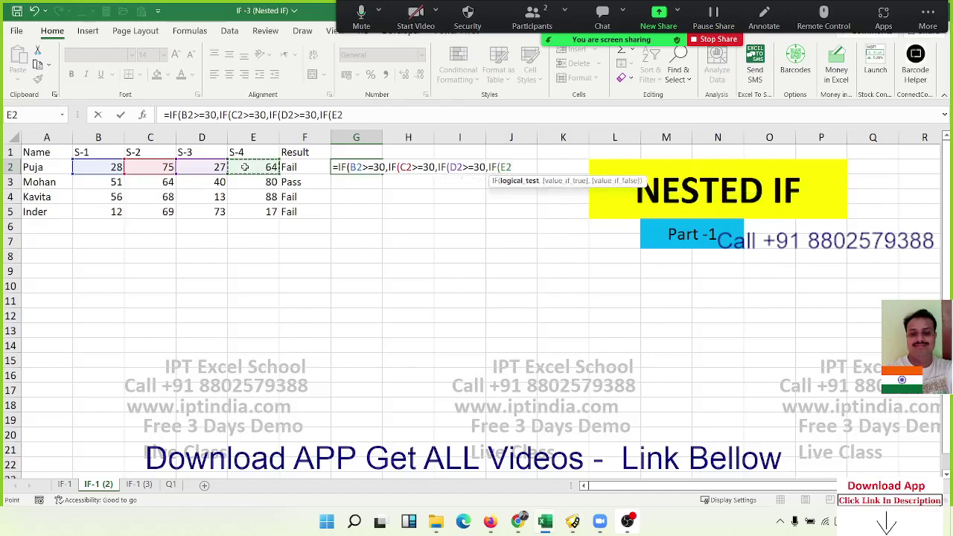
text(>=30,)
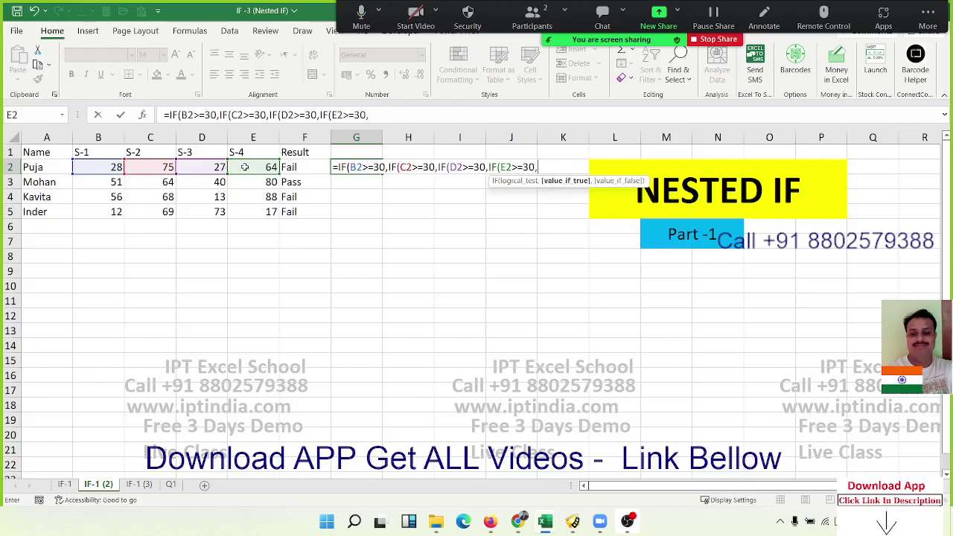
text("Pass")
text())
key(BackSpace)
text(,")
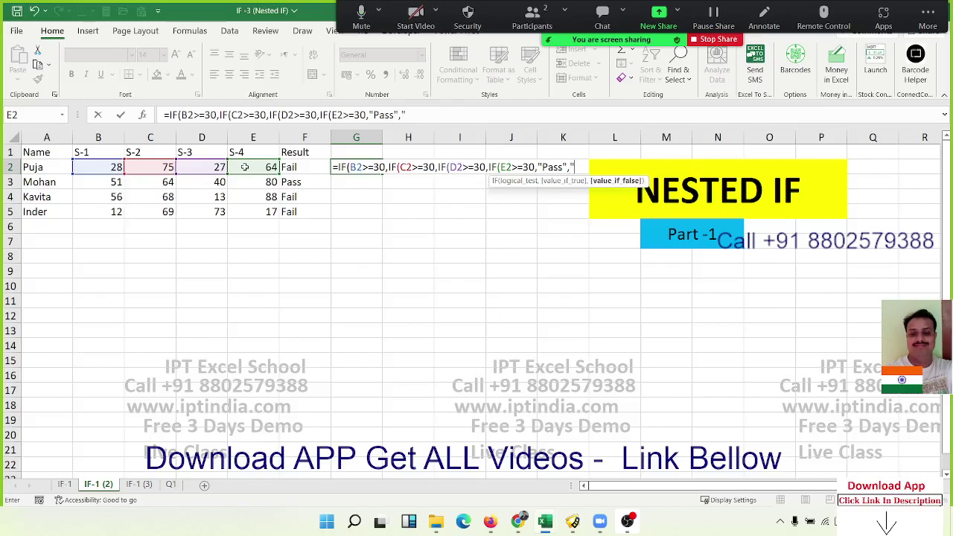
text(S4)
text( Fail")
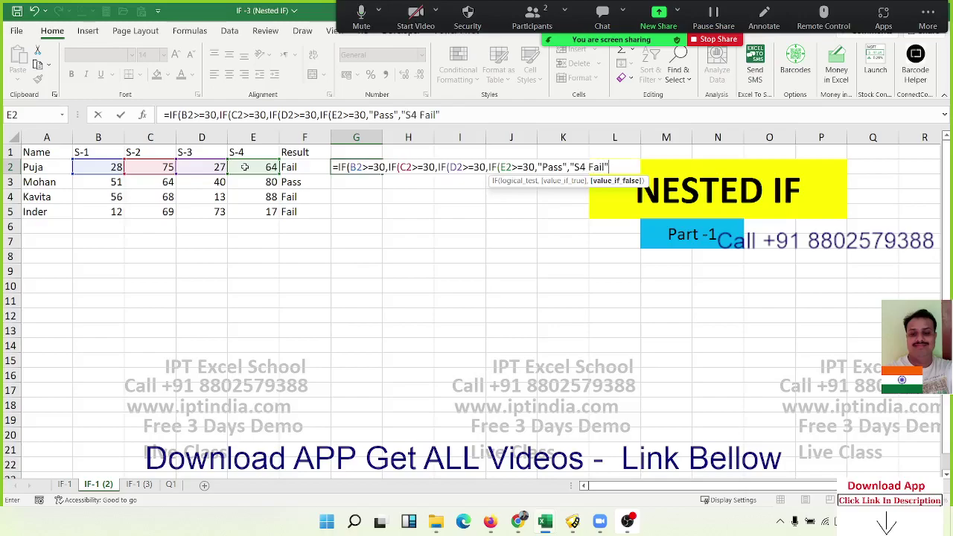
text(),")
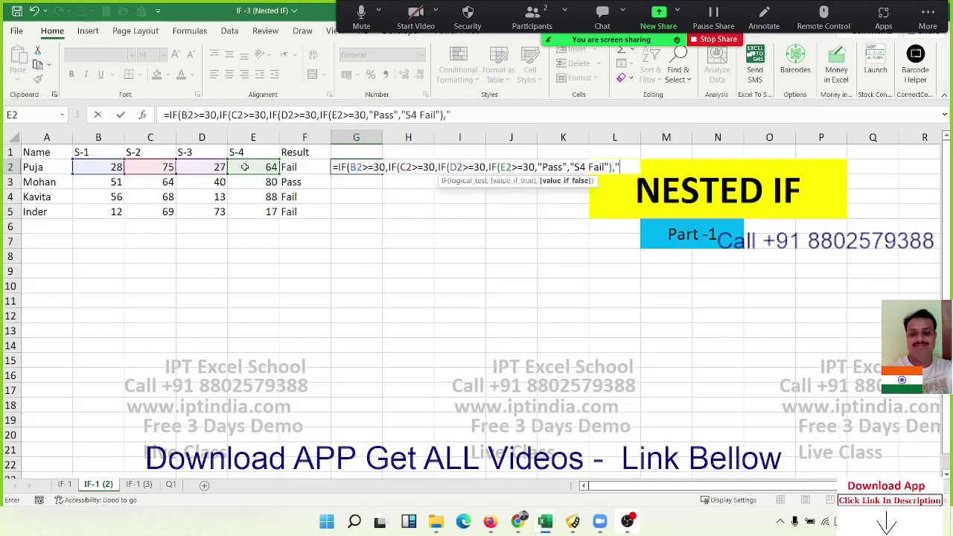
text(S-)
text(3 Fail)
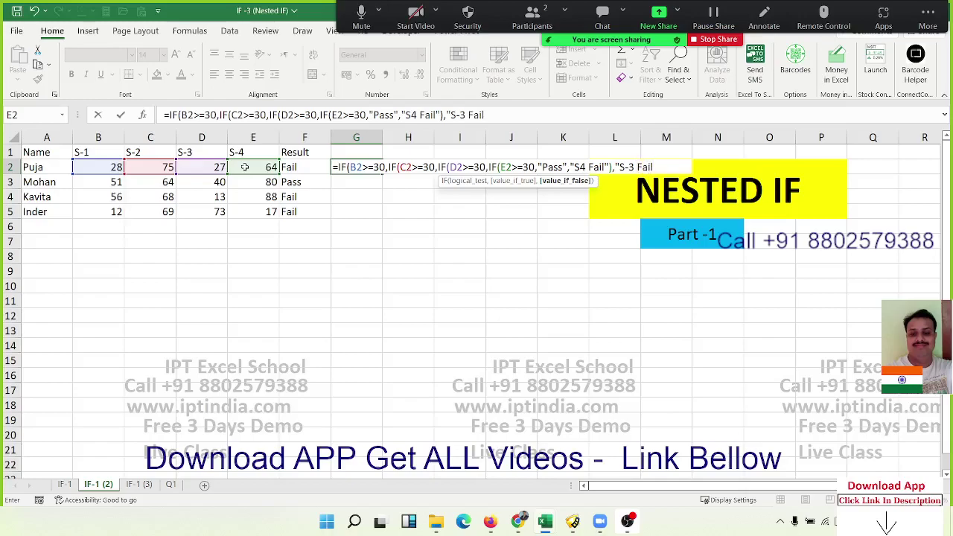
text("))
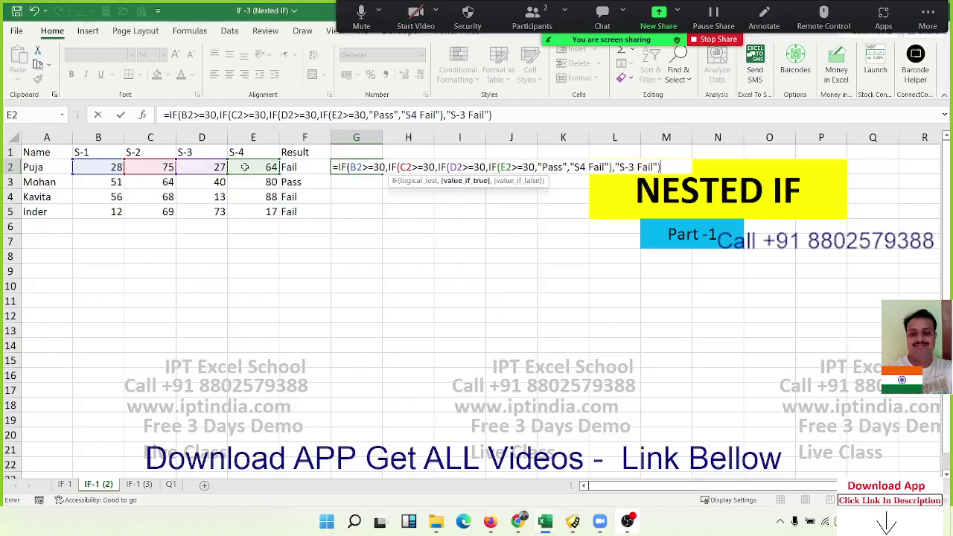
text(,"S1 F)
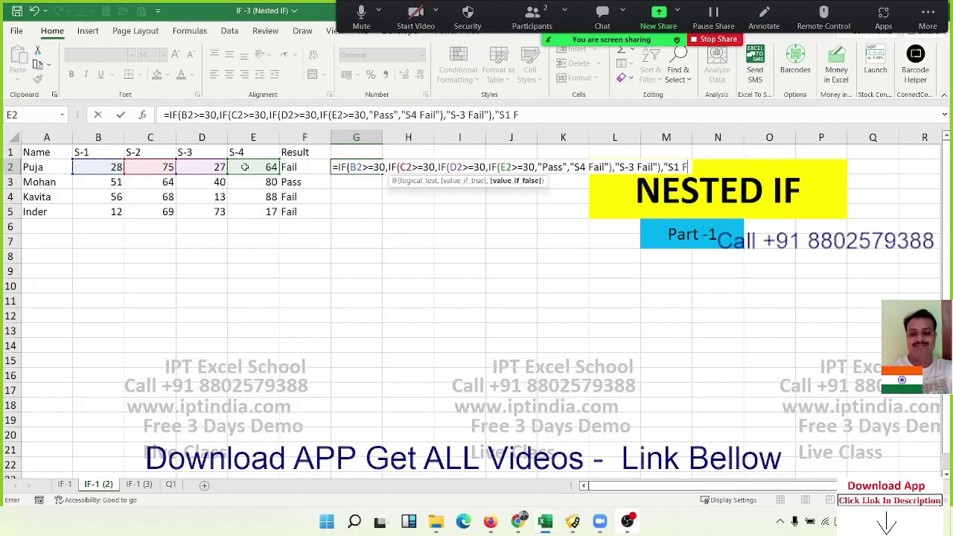
text(ail"))
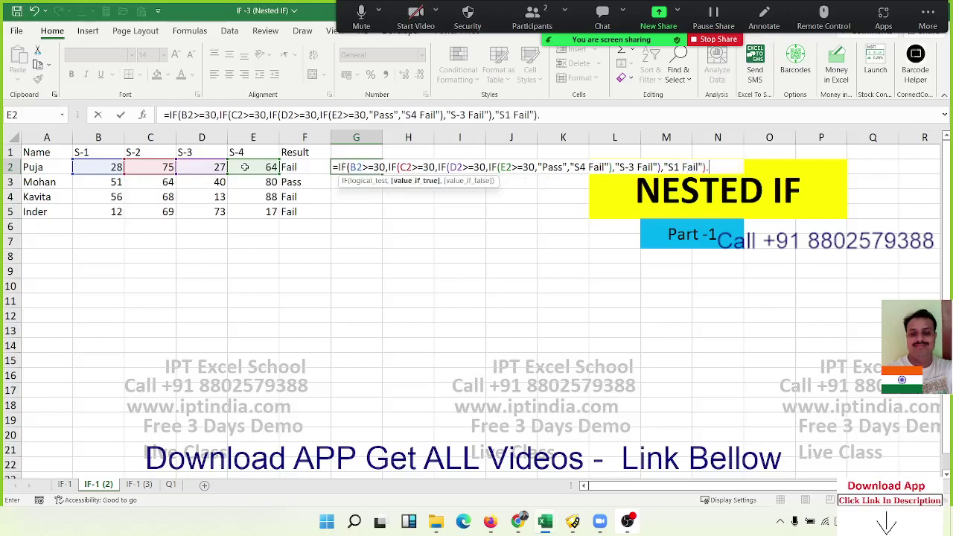
text(,)
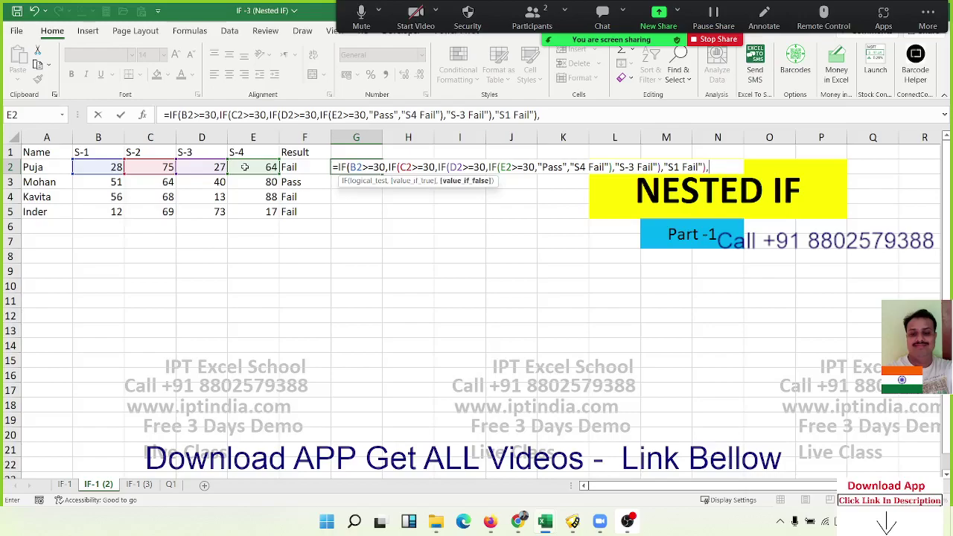
text("S1)
text( Fail"))
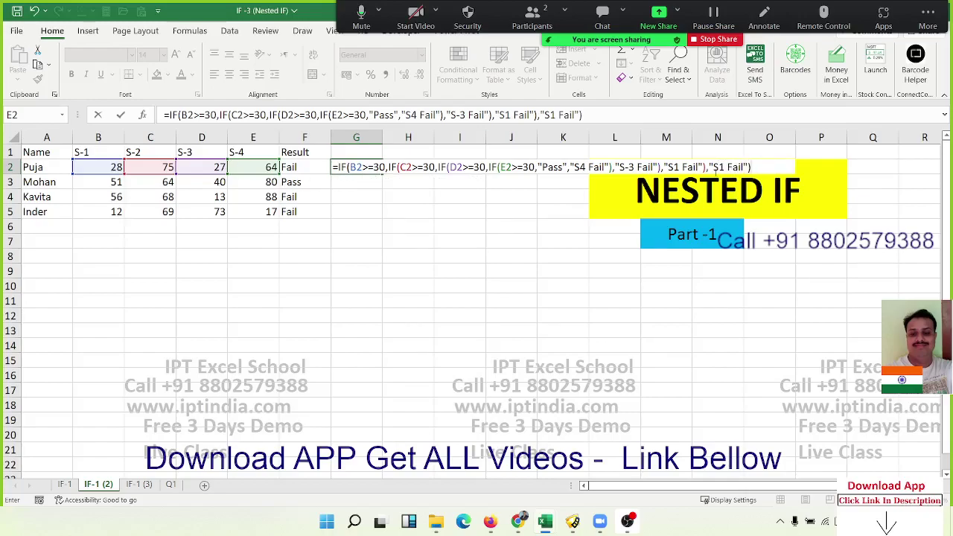
- Change the middle "S1 Fail" label in G2's formula to "S2 Fail"
click(679, 168)
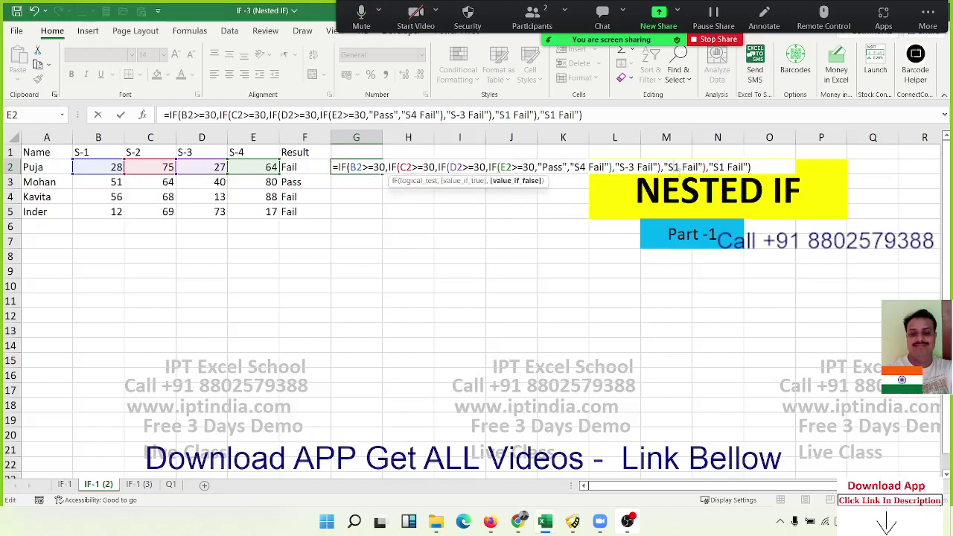
key(BackSpace)
text(2)
key(Return)
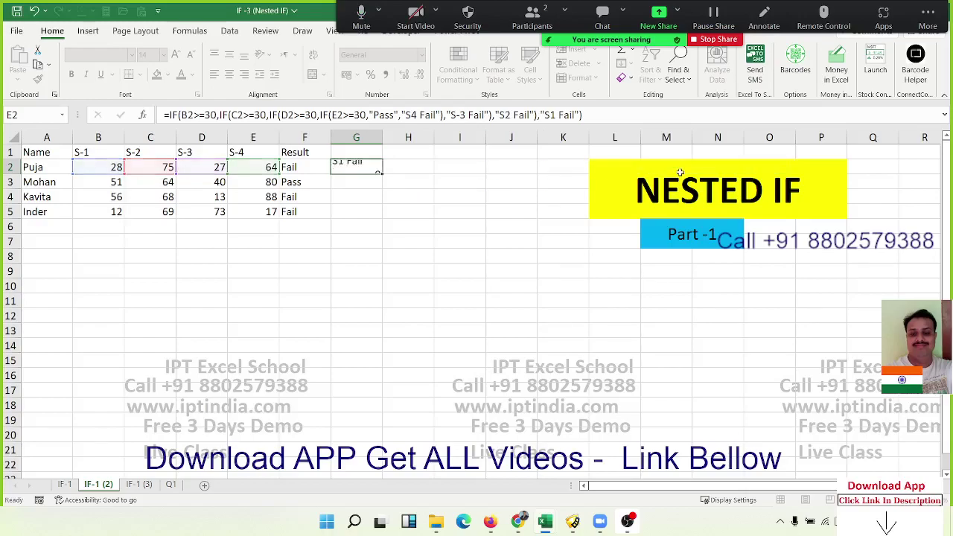
- Review G2's nested formula and its references without changing it
key(Up)
key(F2)
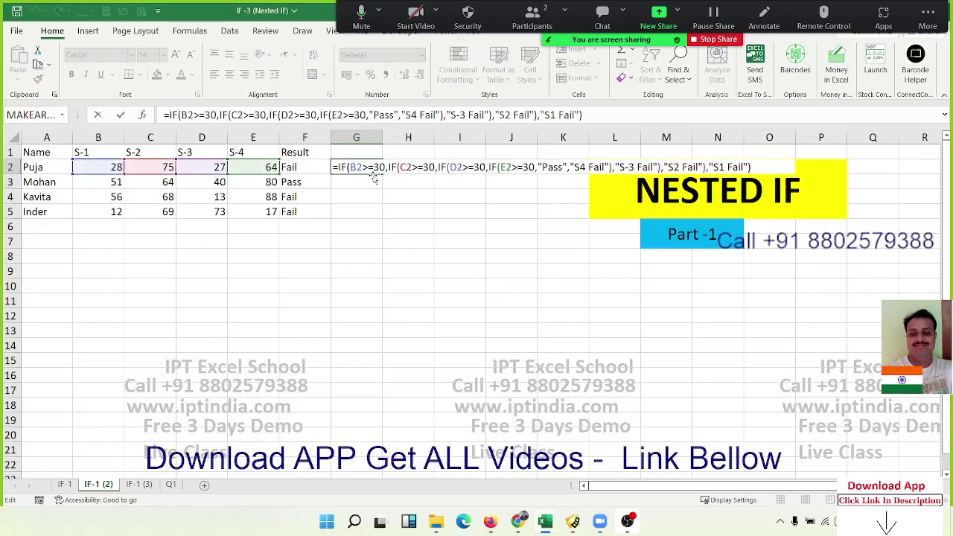
drag(372, 167, 497, 166)
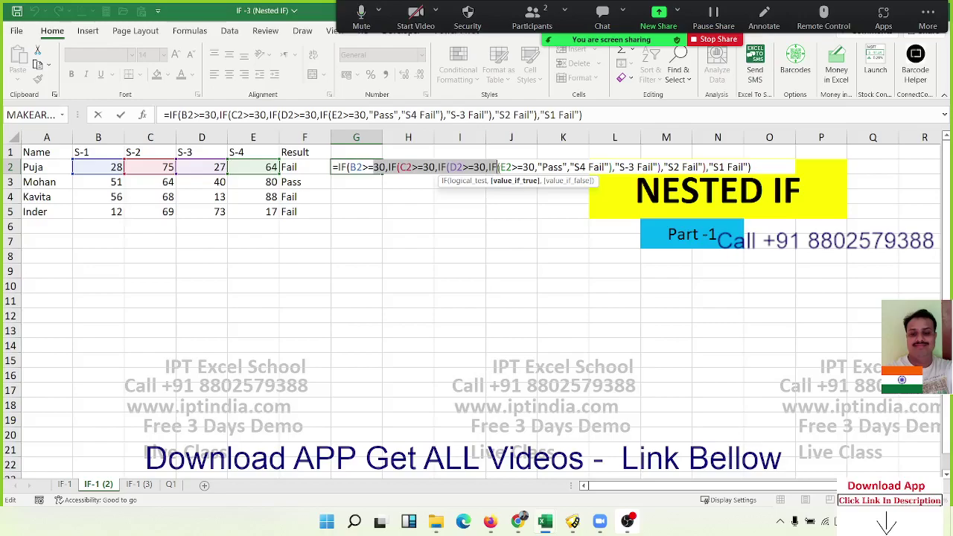
key(ctrl+Return)
key(Left)
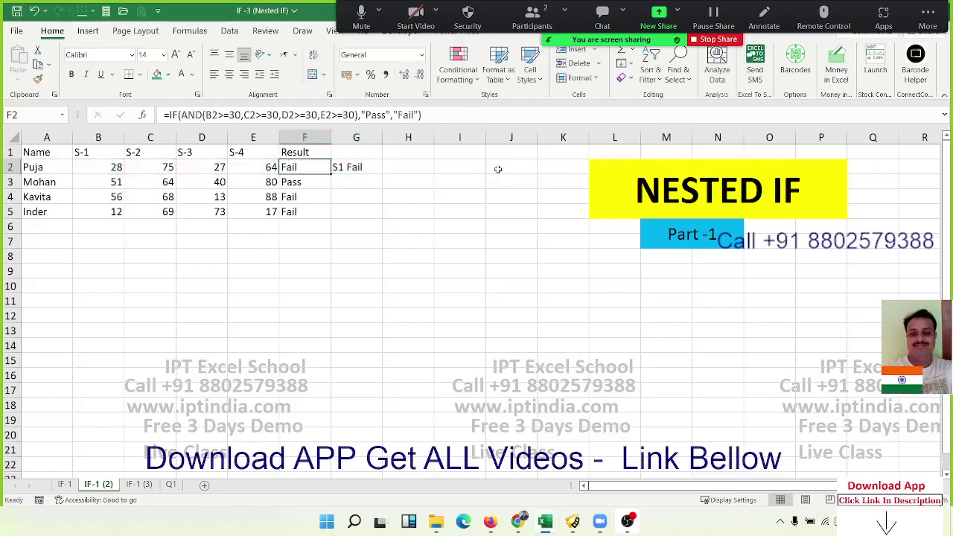
key(Left)
key(shift+Left)
key(shift+Left)
key(shift+Left)
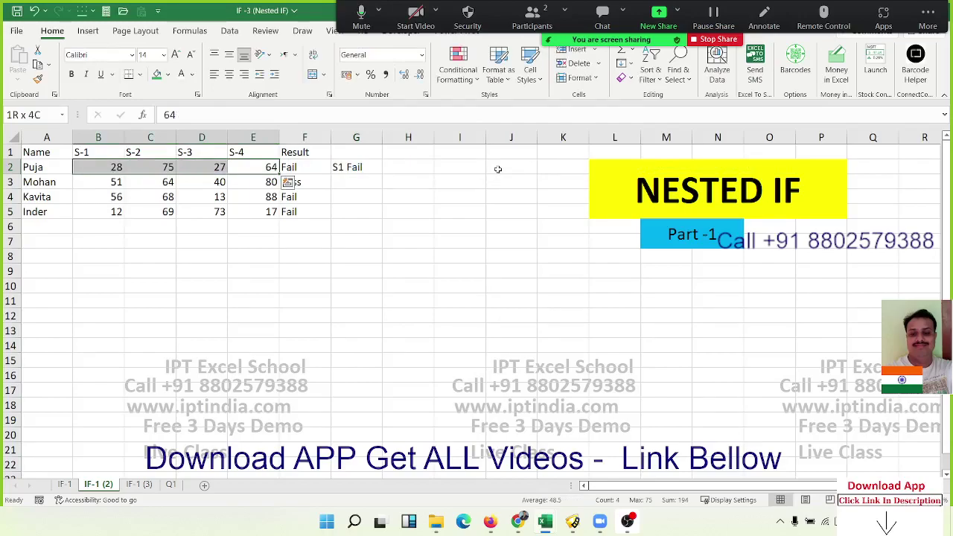
key(Right)
key(Right)
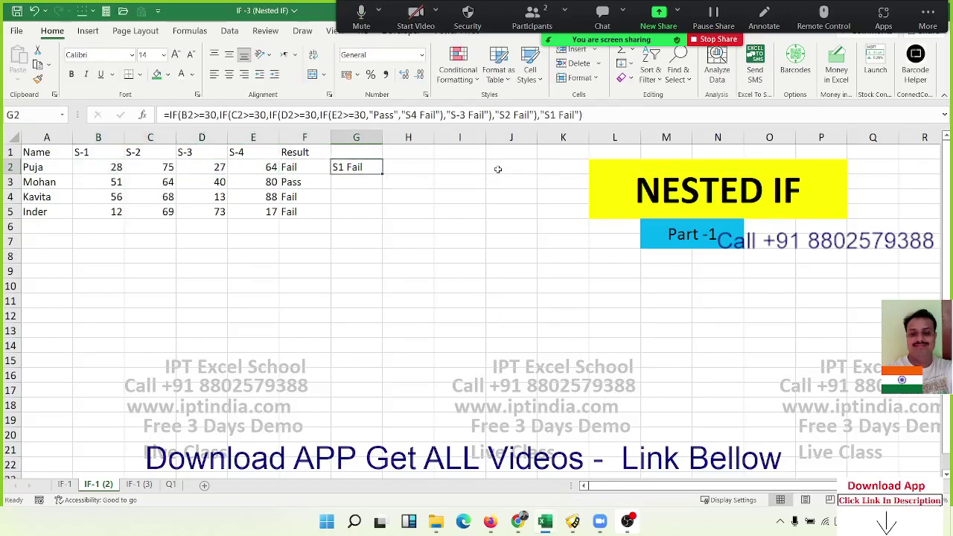
key(F2)
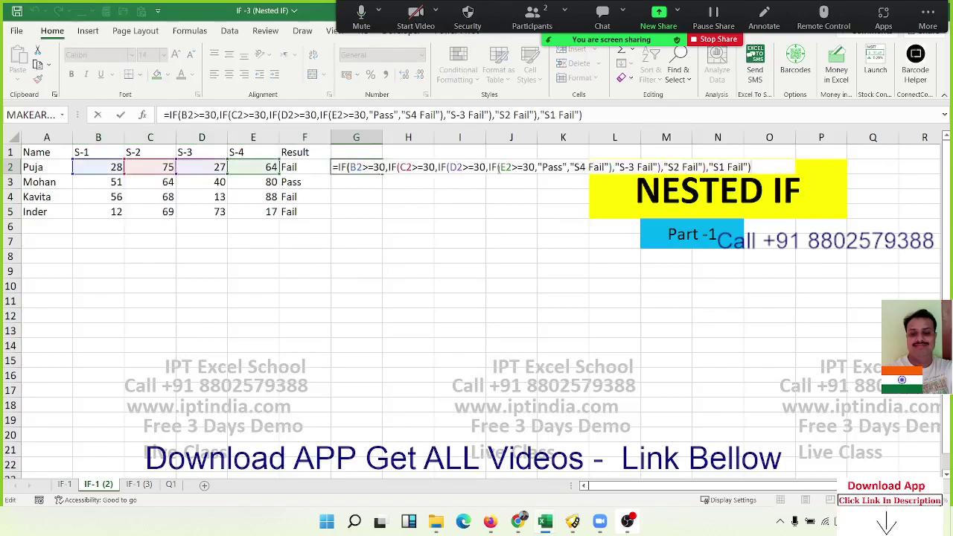
key(Escape)
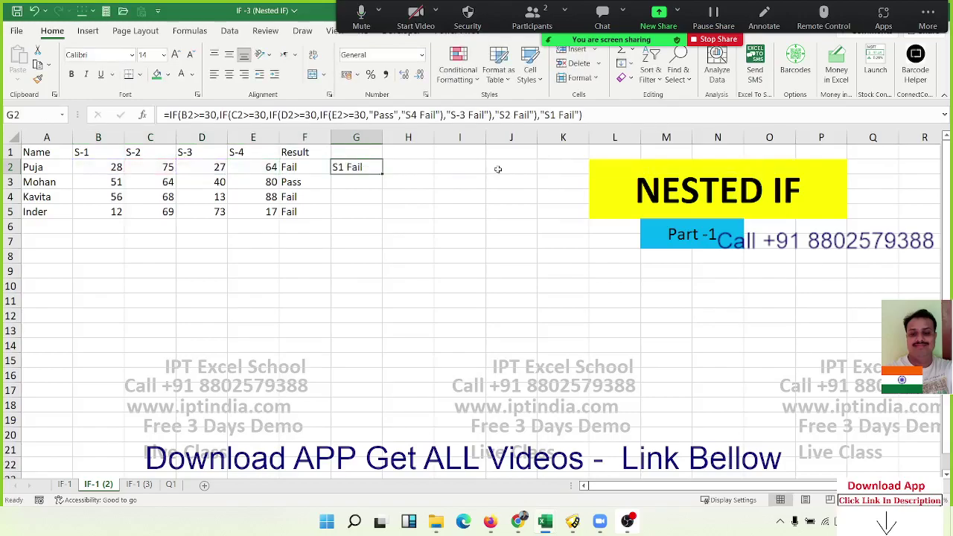
- Move down to cell B7 for the first helper formula
key(Left)
key(Left)
key(Left)
key(Left)
key(Left)
key(Down)
key(Down)
key(Down)
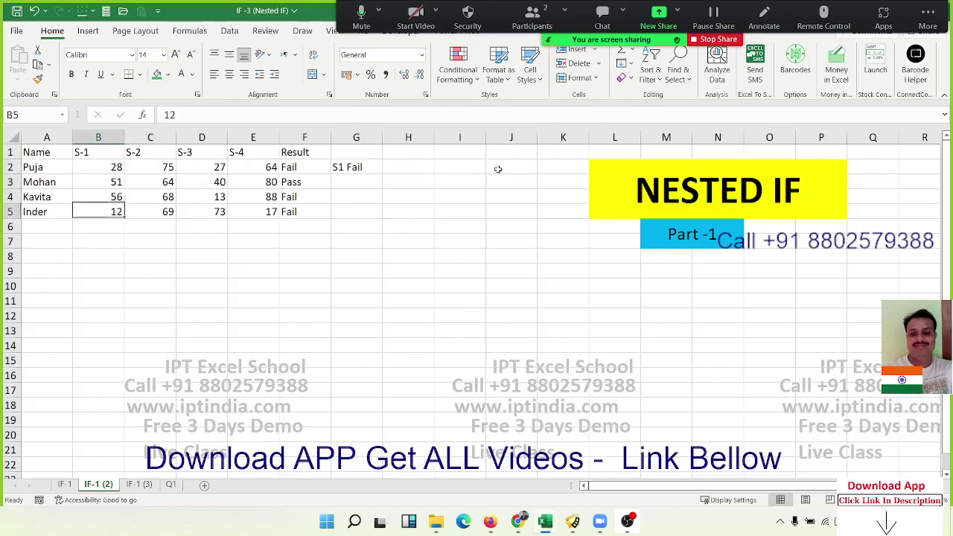
key(Down)
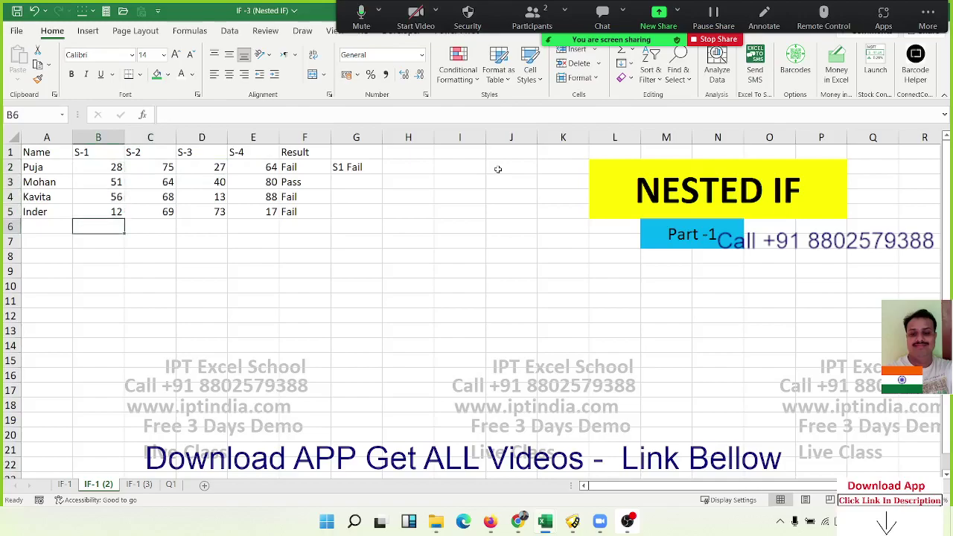
key(Down)
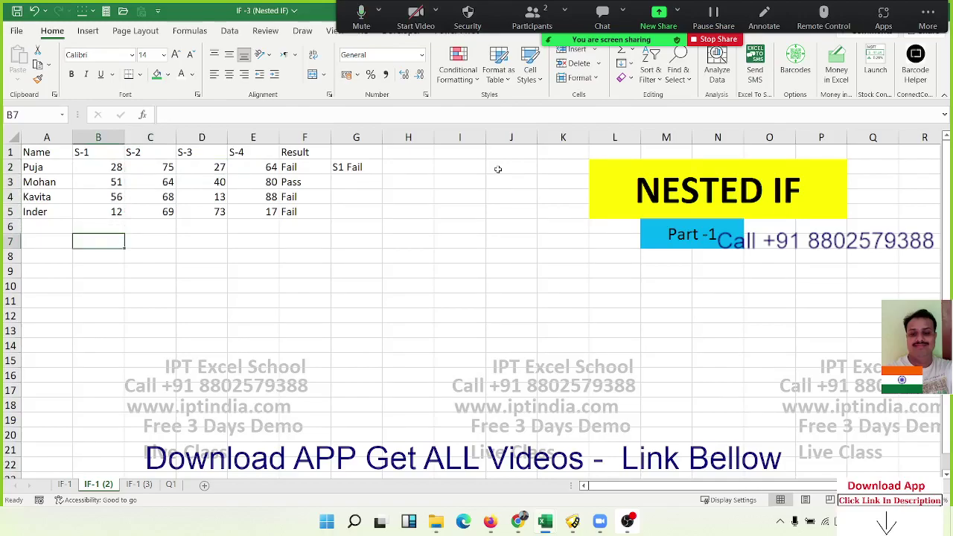
- Enter =IF(B2>=30,"Pass","S-1") in B7
text(=IF()
key(Up)
key(Up)
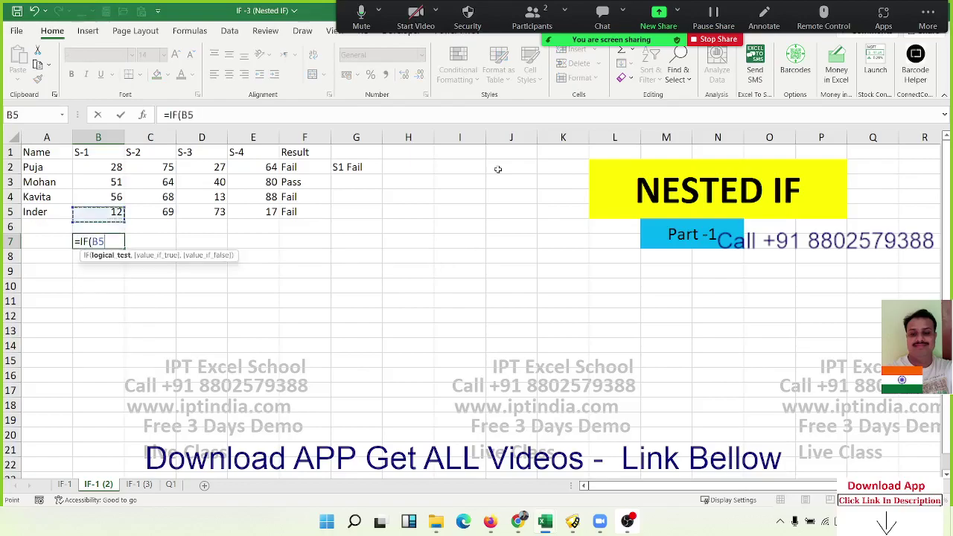
key(Up)
key(Up)
key(Up)
text(>=)
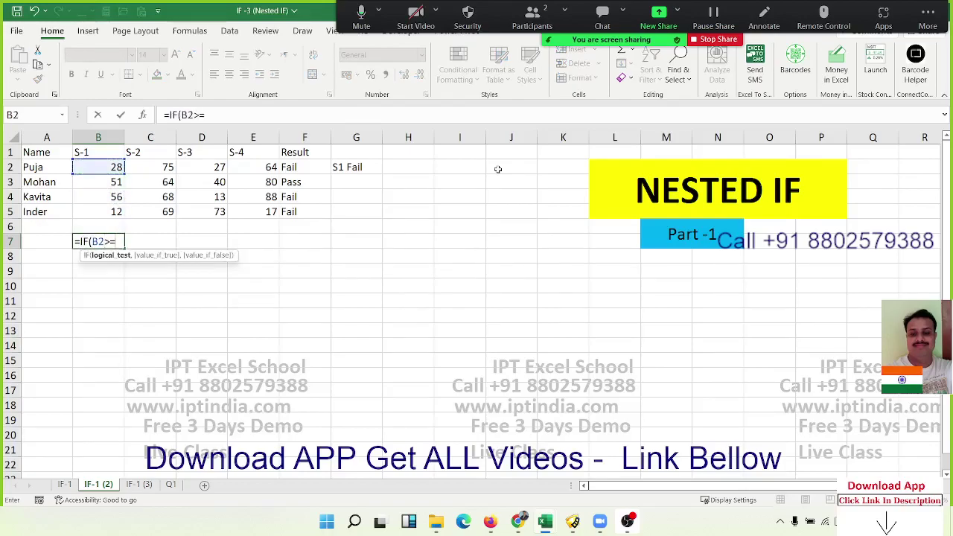
text(30,)
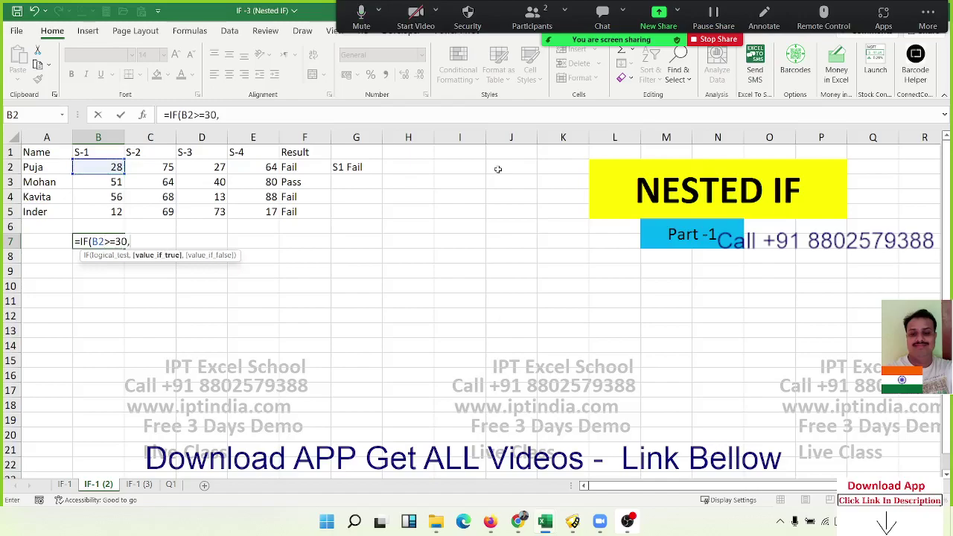
text("Pas)
text(")
key(BackSpace)
text(s)
text(")
text(,)
text(Fail)
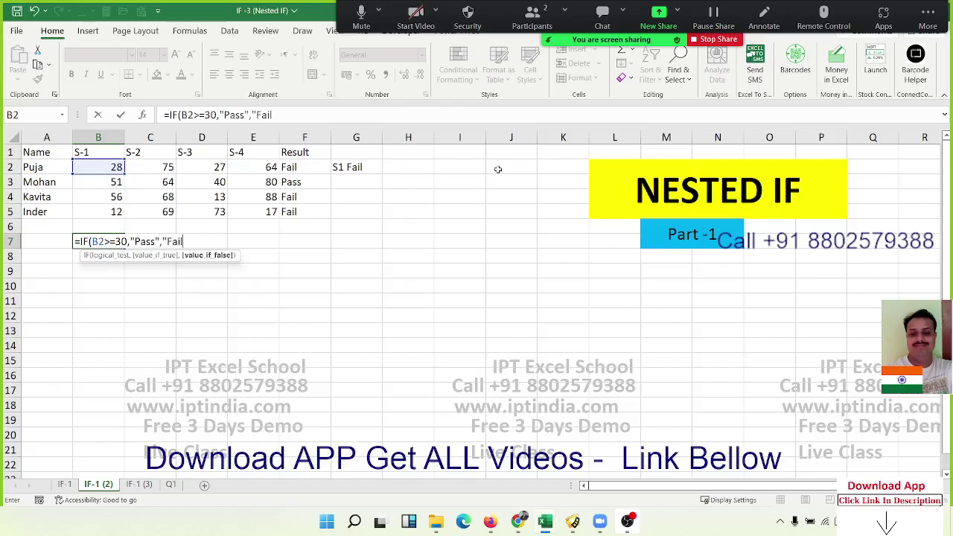
text(")
key(BackSpace)
key(BackSpace)
key(BackSpace)
key(BackSpace)
key(BackSpace)
text(S)
text(-1"))
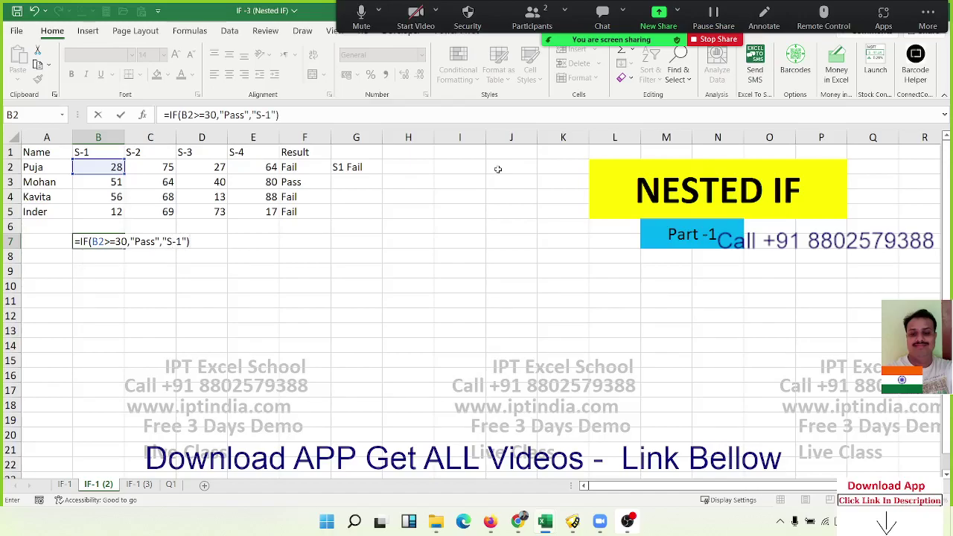
key(Return)
key(Up)
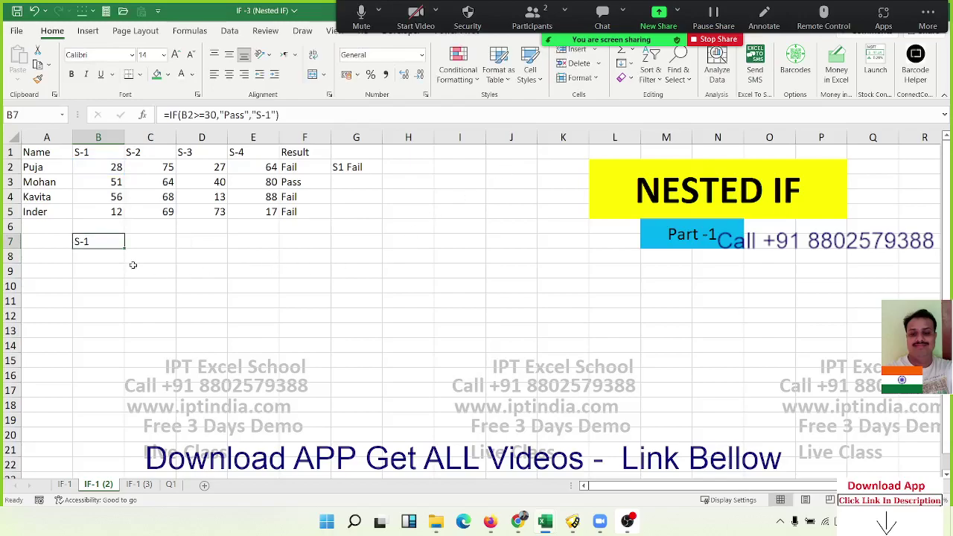
- Fill B7's check across to E7, then relabel C7's fail result S-2 and D7's S-3
drag(124, 249, 267, 252)
double_click(166, 242)
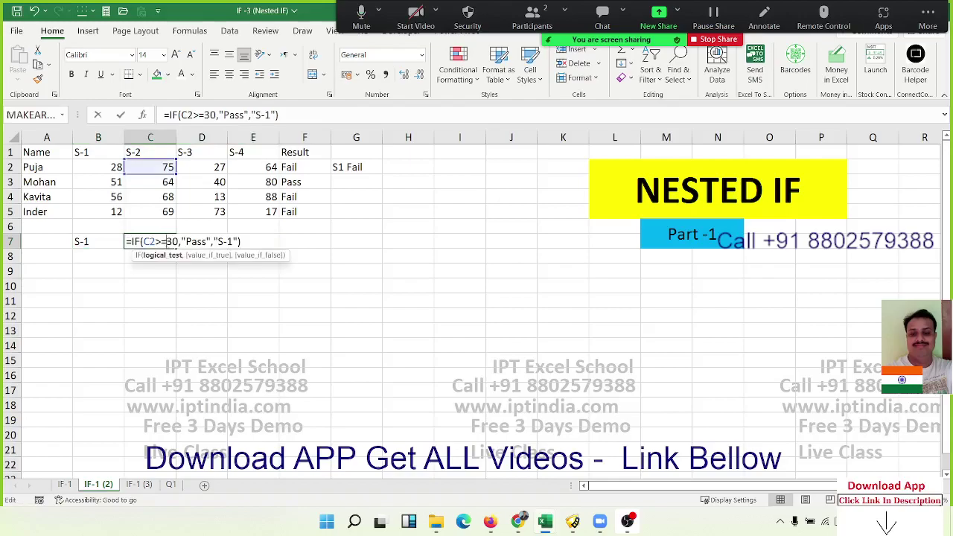
click(228, 241)
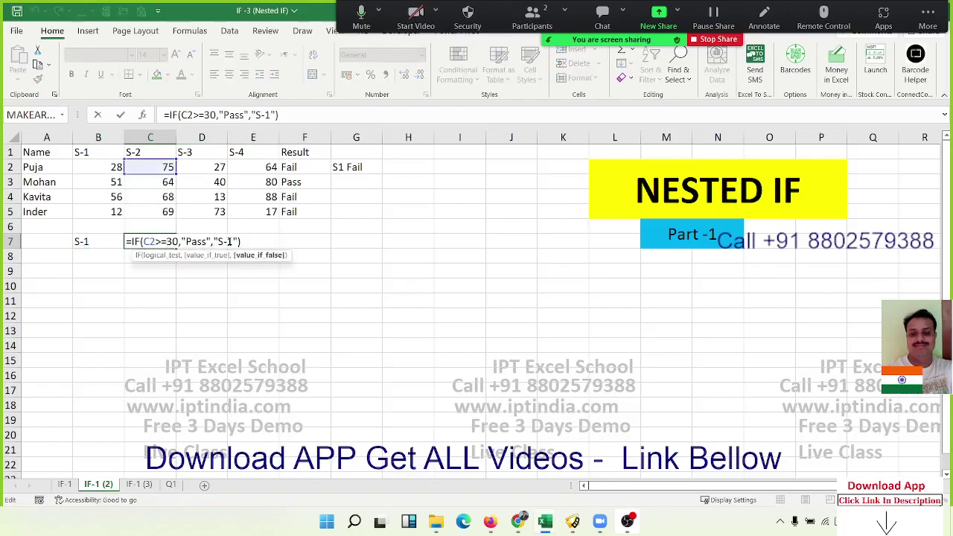
key(BackSpace)
text(2)
key(Return)
click(225, 243)
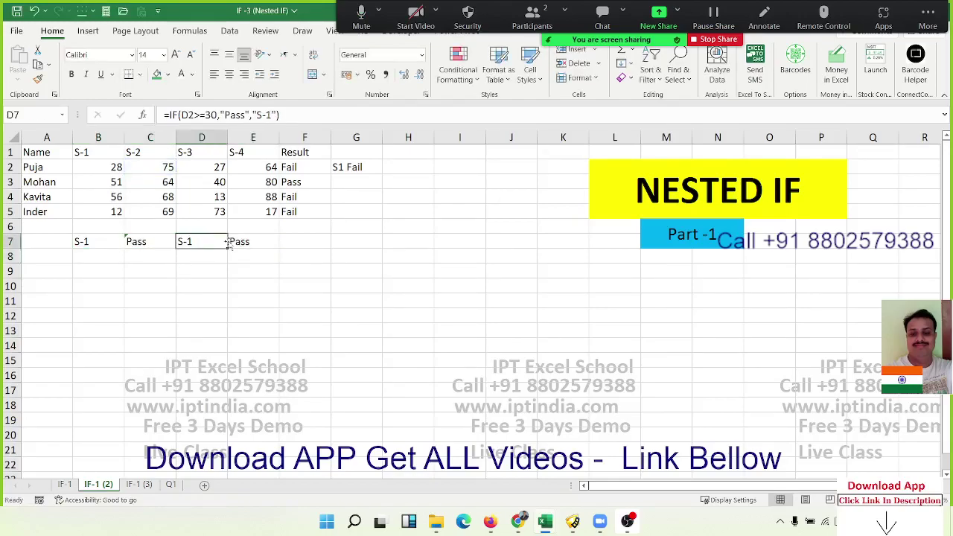
click(267, 115)
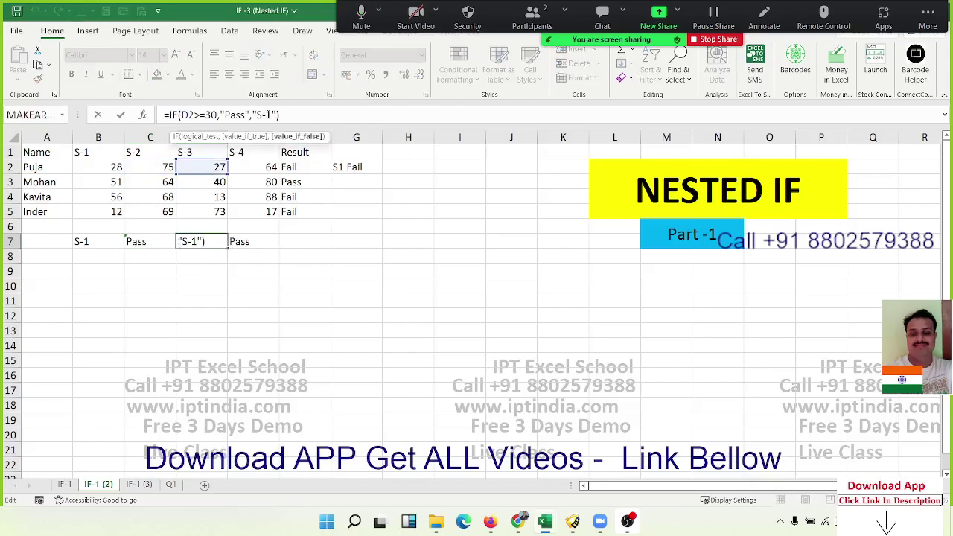
key(BackSpace)
text(3)
key(Return)
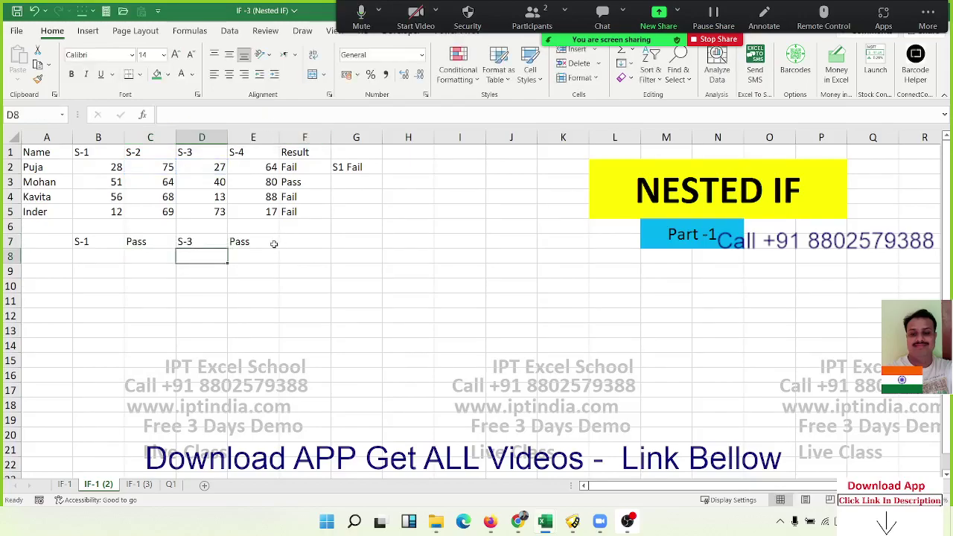
- Relabel E7's fail result as S-4
double_click(271, 241)
click(335, 240)
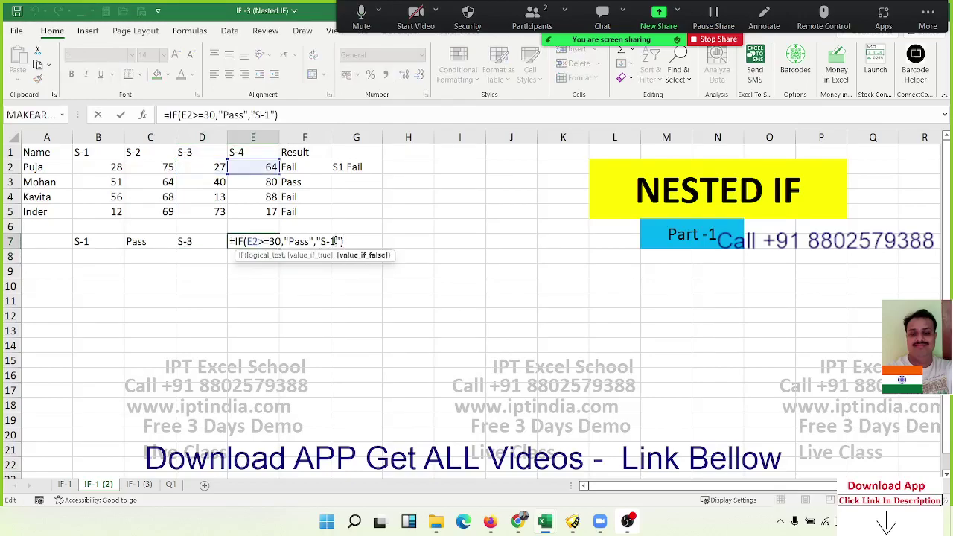
key(BackSpace)
text(3)
key(ctrl+Return)
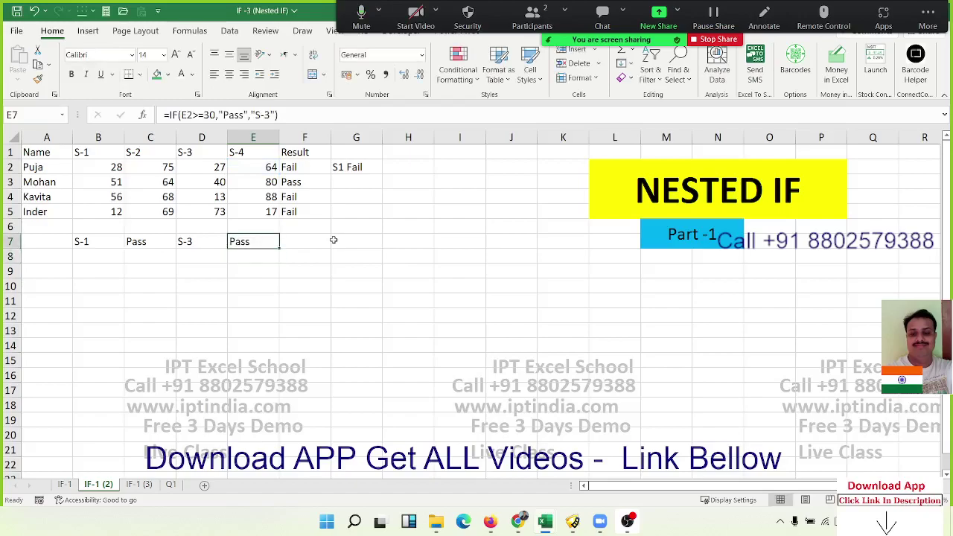
key(Left)
key(Left)
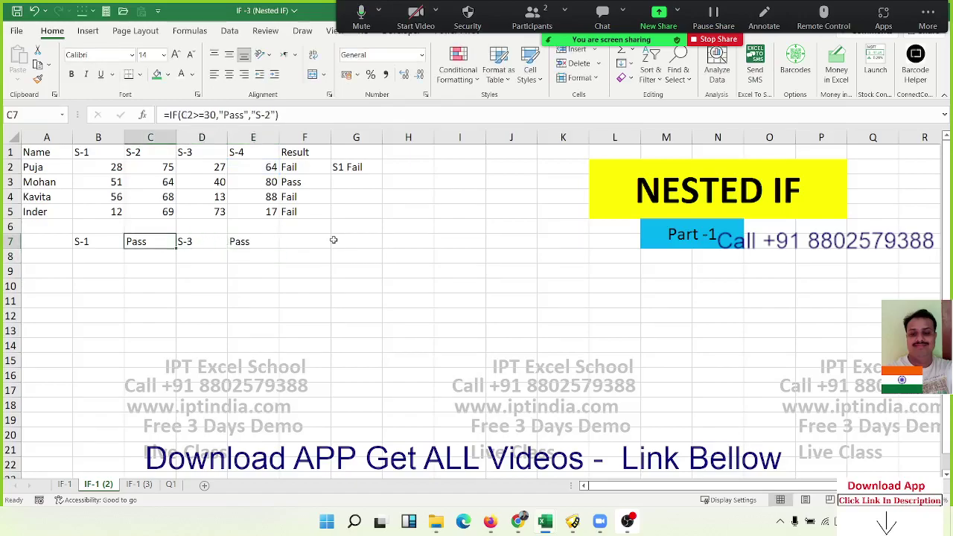
key(Right)
key(Right)
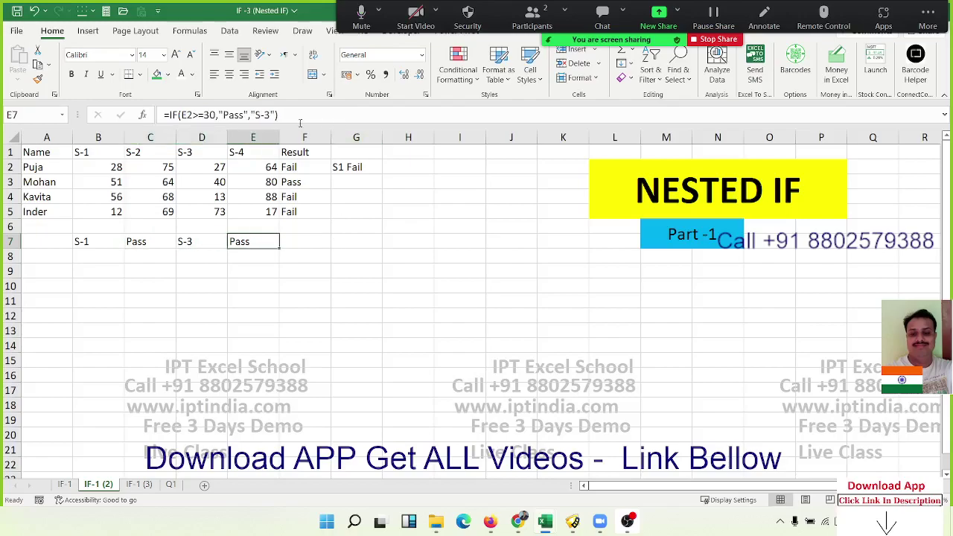
click(269, 114)
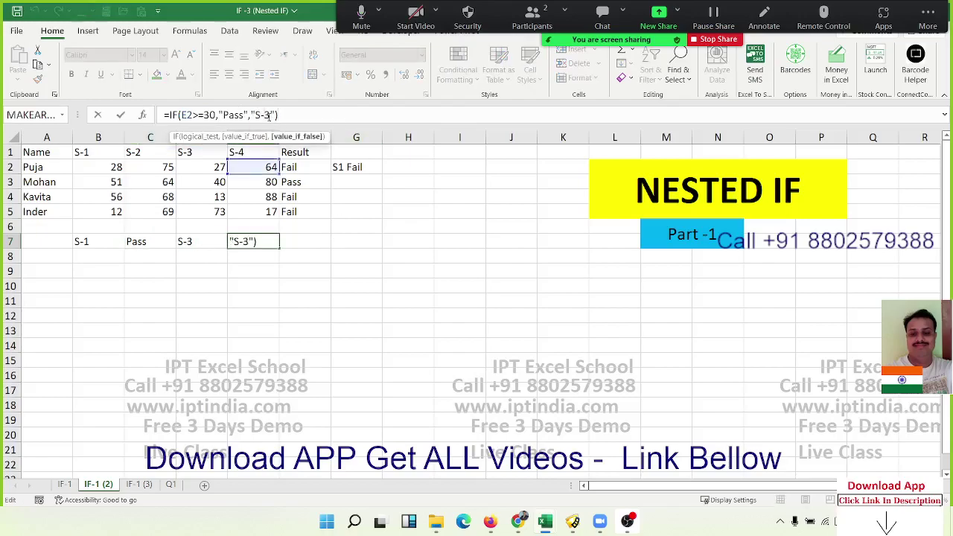
key(BackSpace)
text(4)
key(Return)
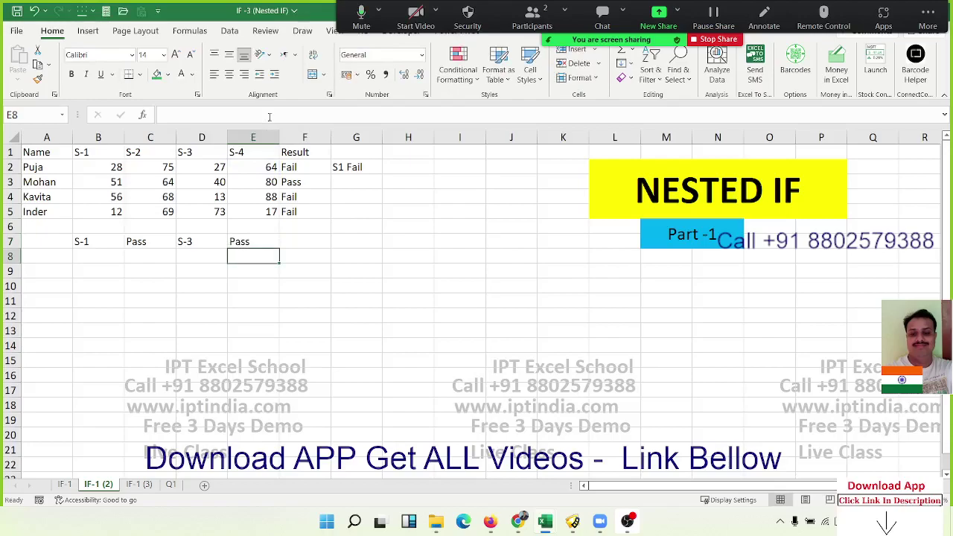
double_click(350, 165)
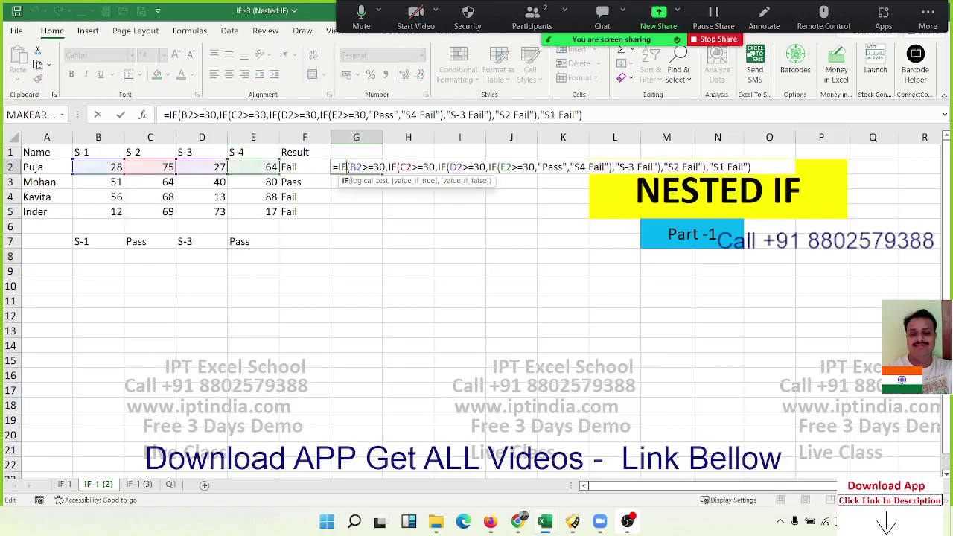
- Paste E7's check over the "Pass" result in D7's formula
key(Escape)
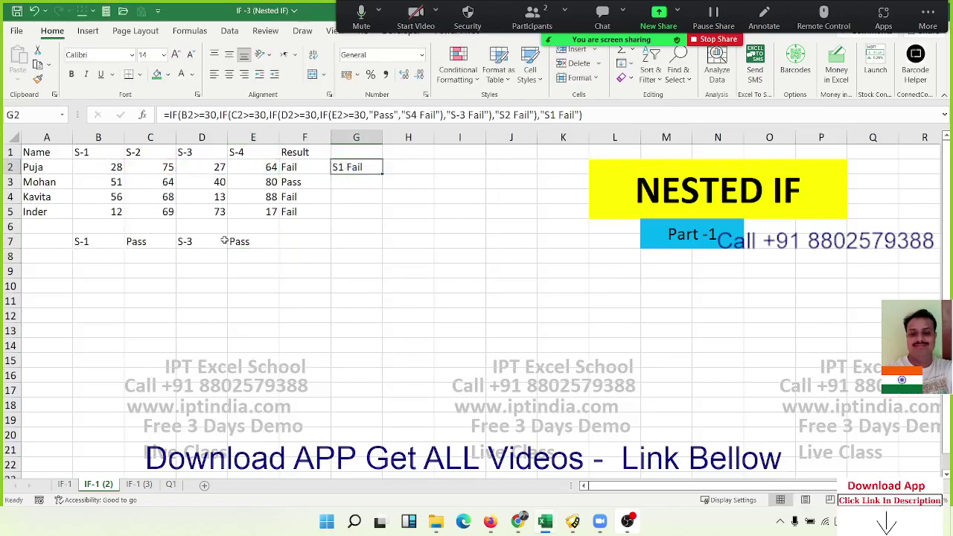
click(271, 243)
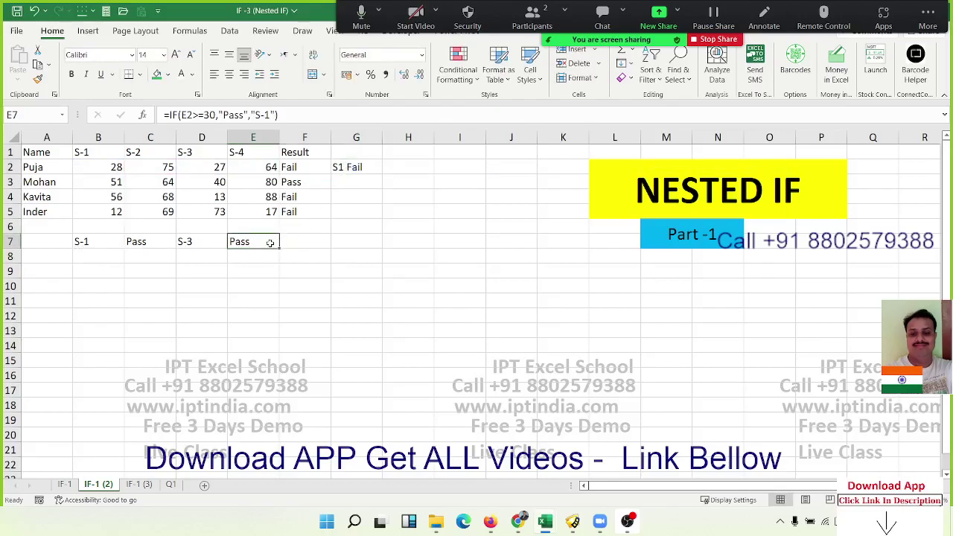
double_click(270, 243)
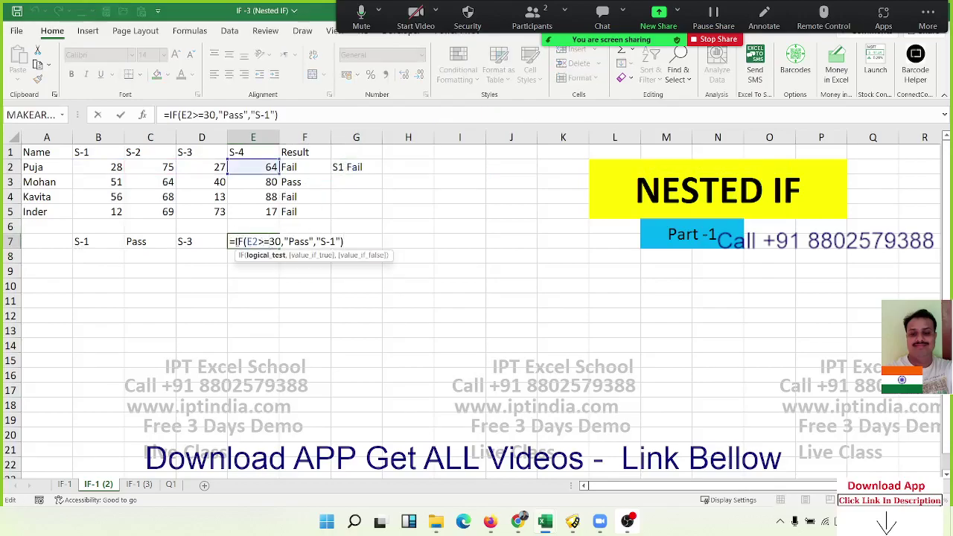
drag(235, 241, 313, 241)
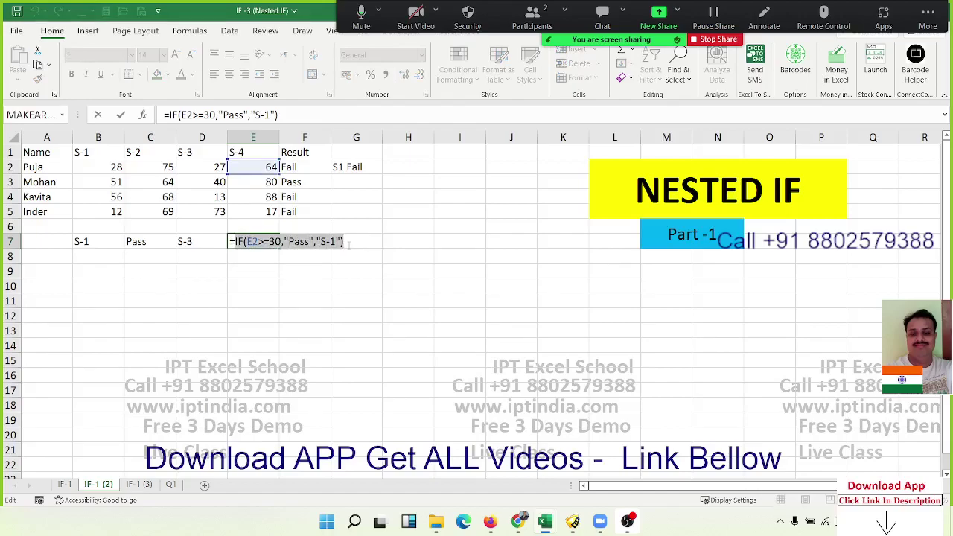
key(Escape)
double_click(220, 242)
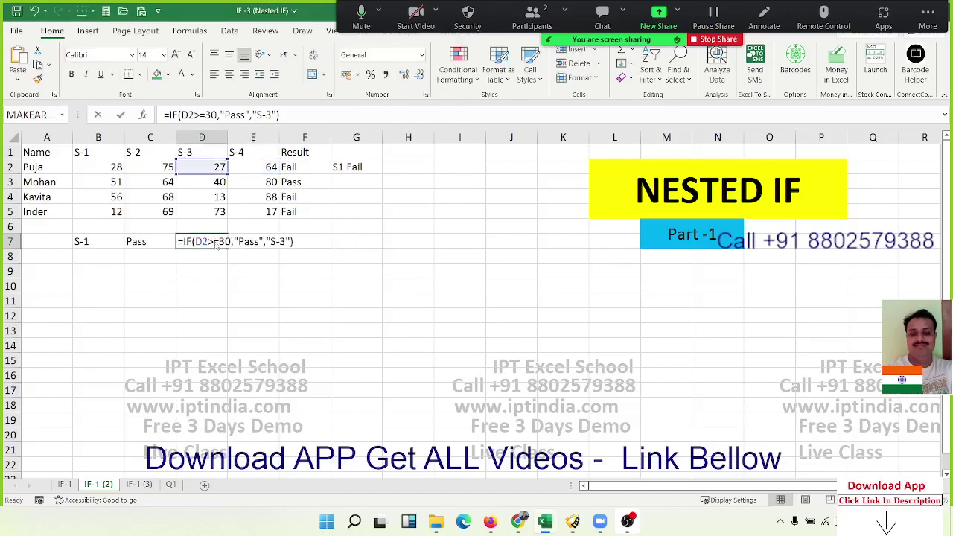
double_click(237, 241)
text(IF(E2>=30,"Pass","S-1"))
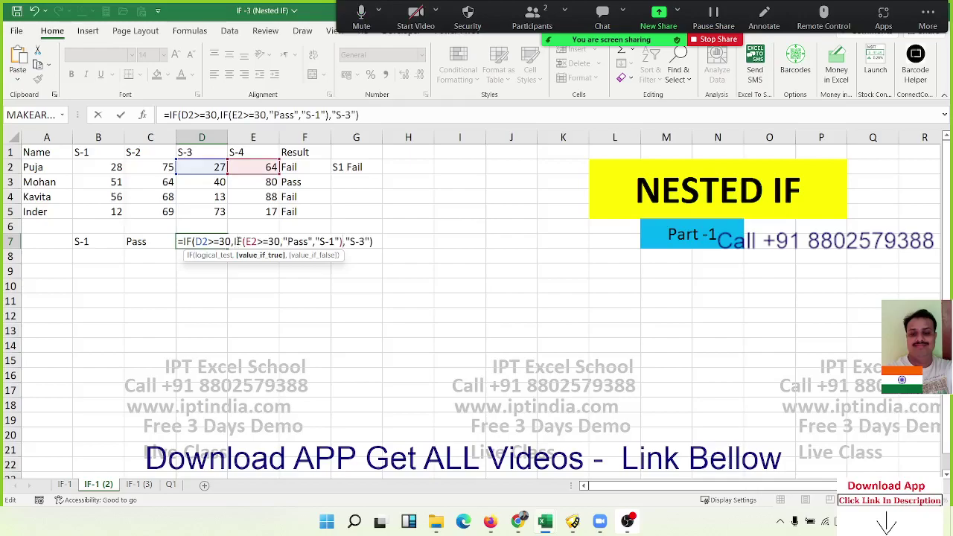
key(ctrl+Return)
- Paste the check over "Pass" in B7's formula and confirm E7's S-4 label
double_click(89, 241)
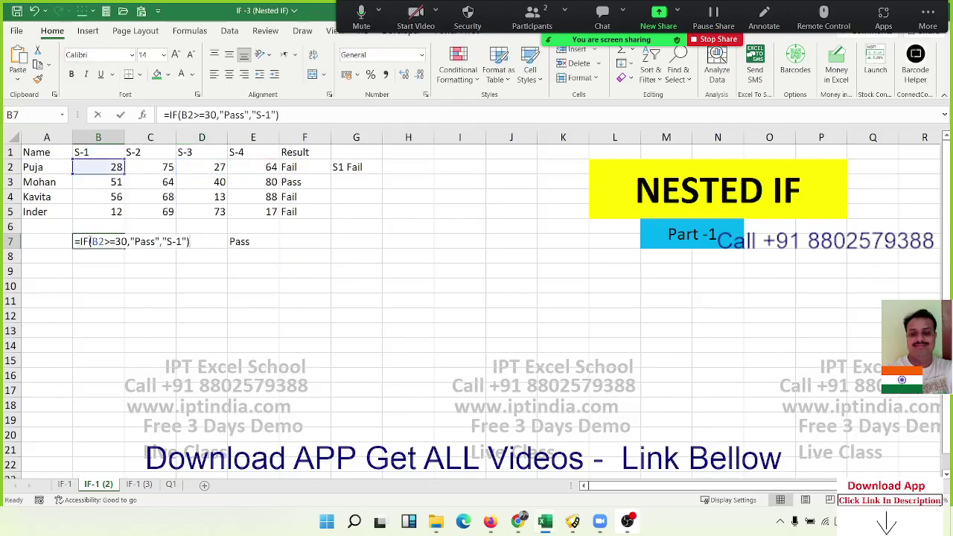
double_click(143, 241)
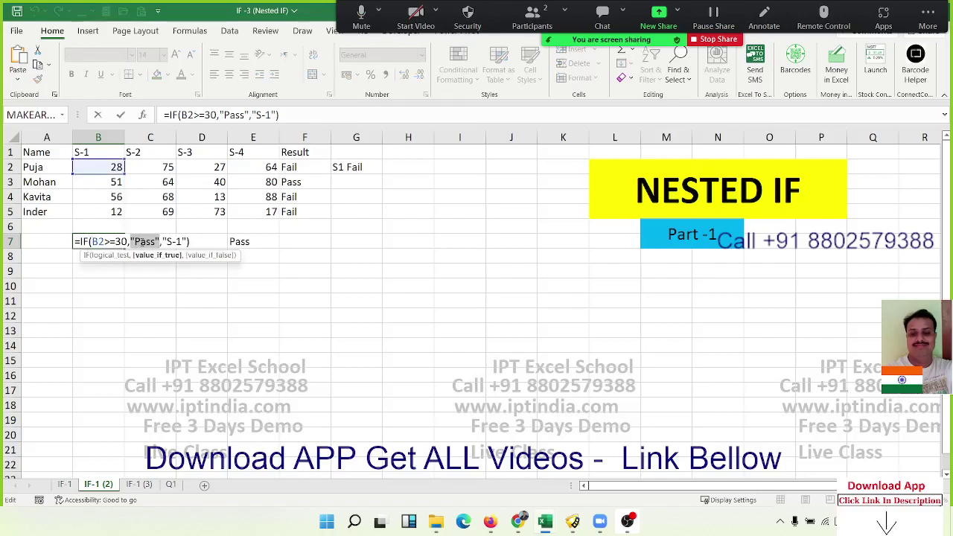
text(IF(E2>=30,"Pass","S-1"))
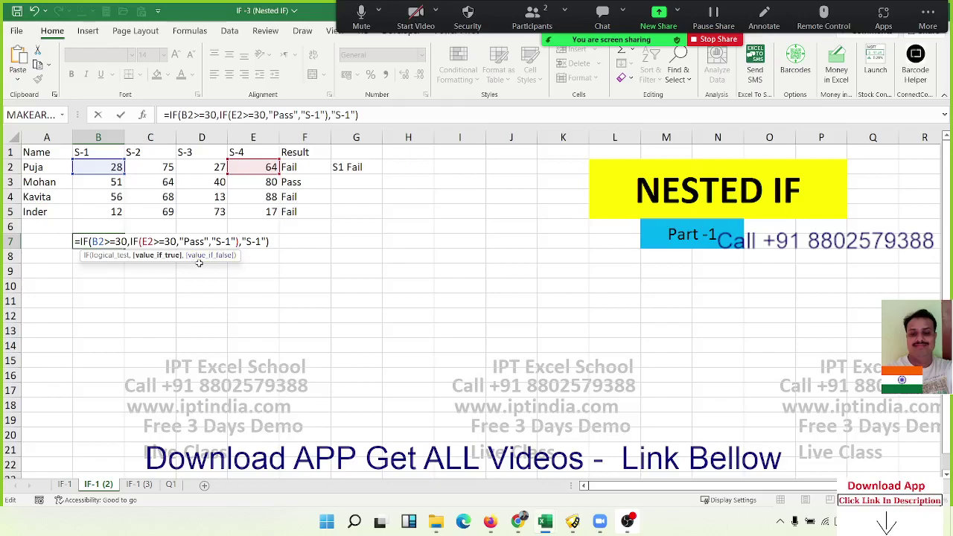
key(Return)
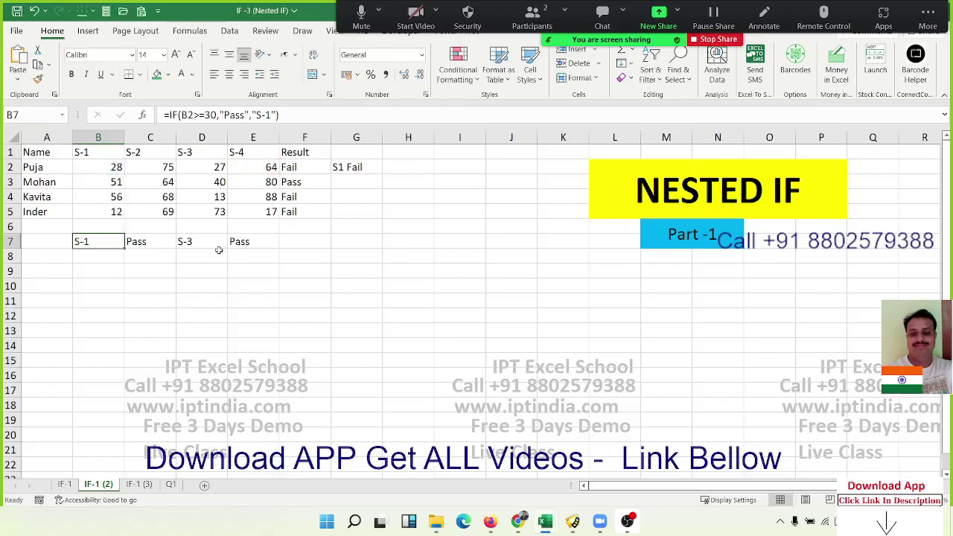
click(239, 241)
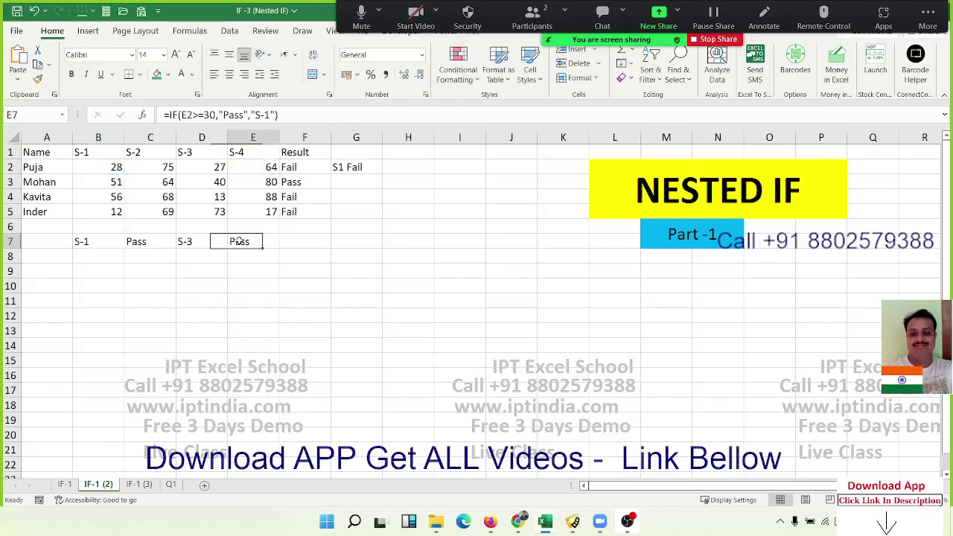
click(265, 115)
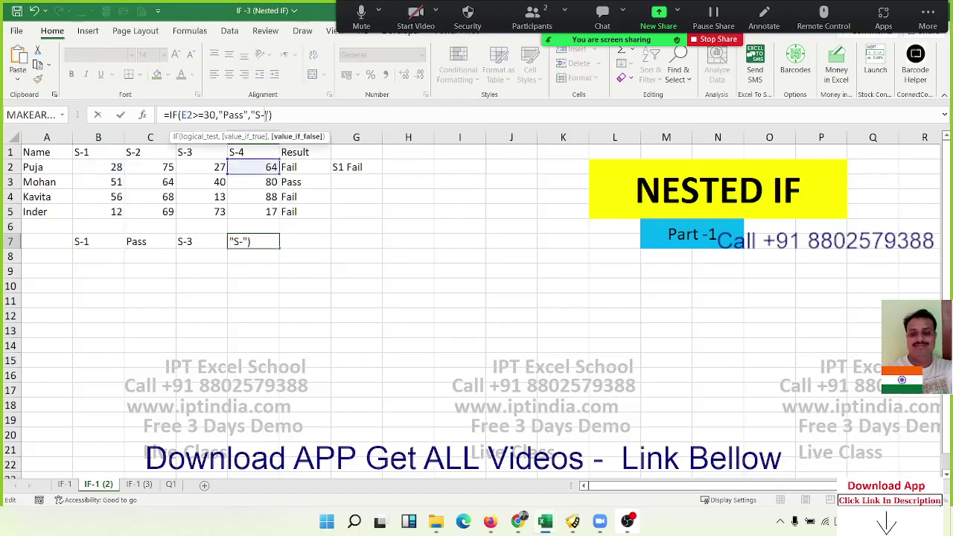
key(Return)
click(192, 247)
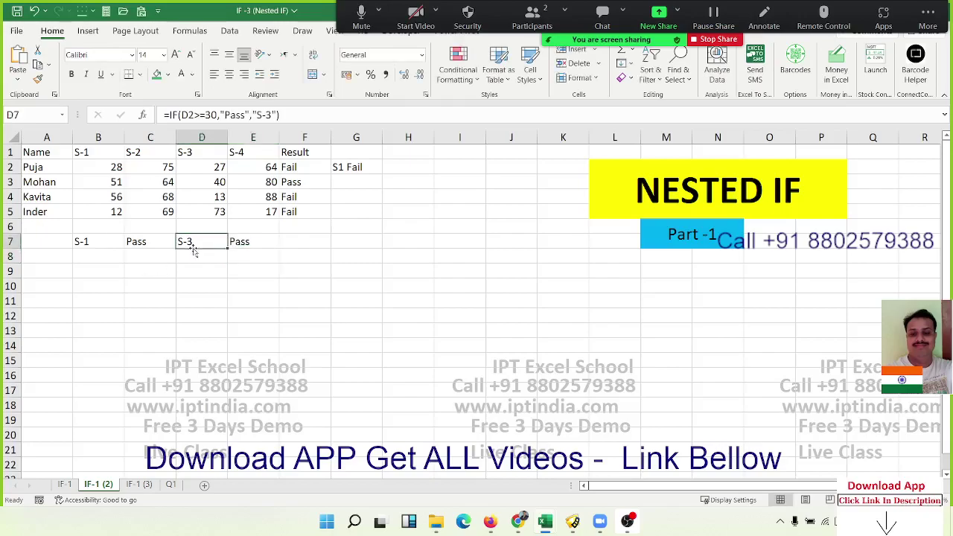
click(170, 242)
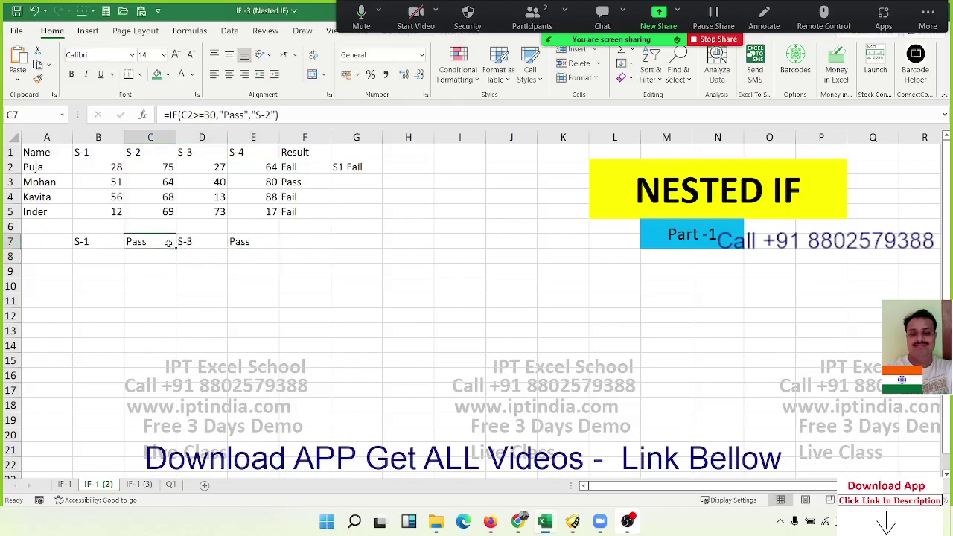
- Nest E7's full S-4 check into D7's "Pass" argument, then clear E7
double_click(249, 241)
drag(238, 241, 335, 241)
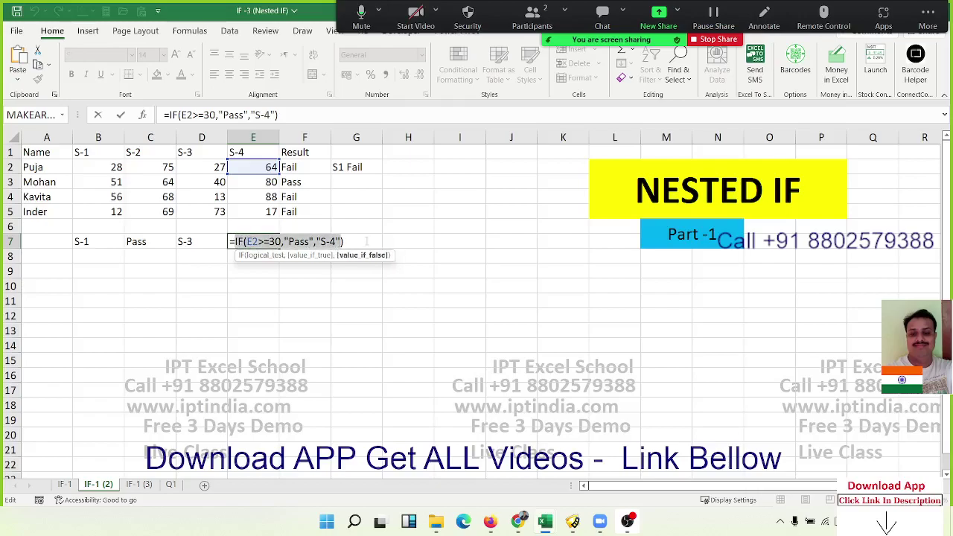
drag(235, 241, 390, 241)
key(ctrl+c)
key(Escape)
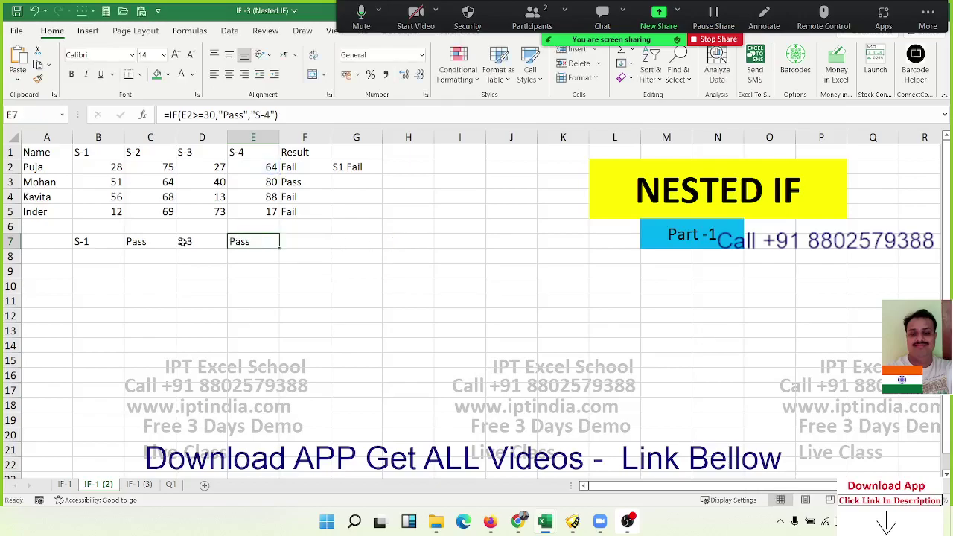
key(Left)
key(F2)
drag(234, 241, 264, 241)
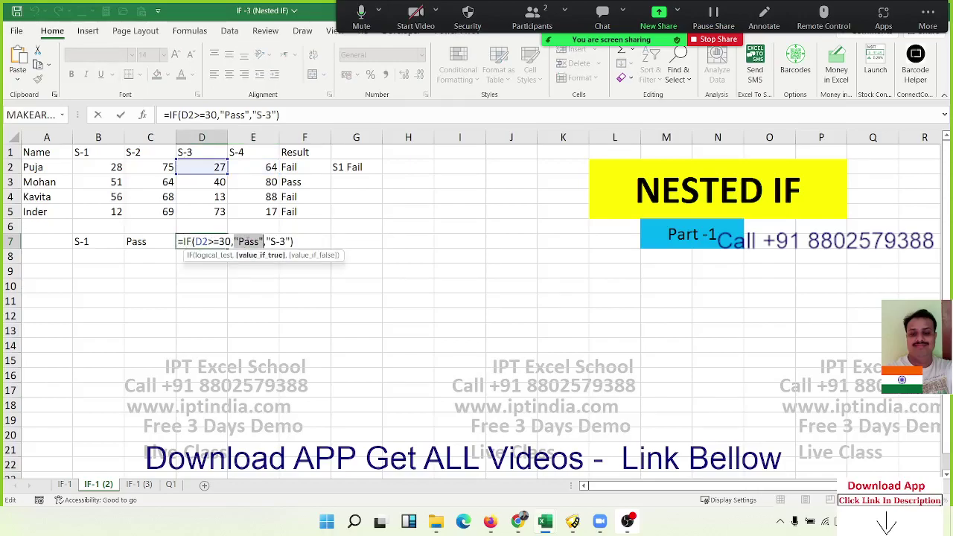
key(ctrl+v)
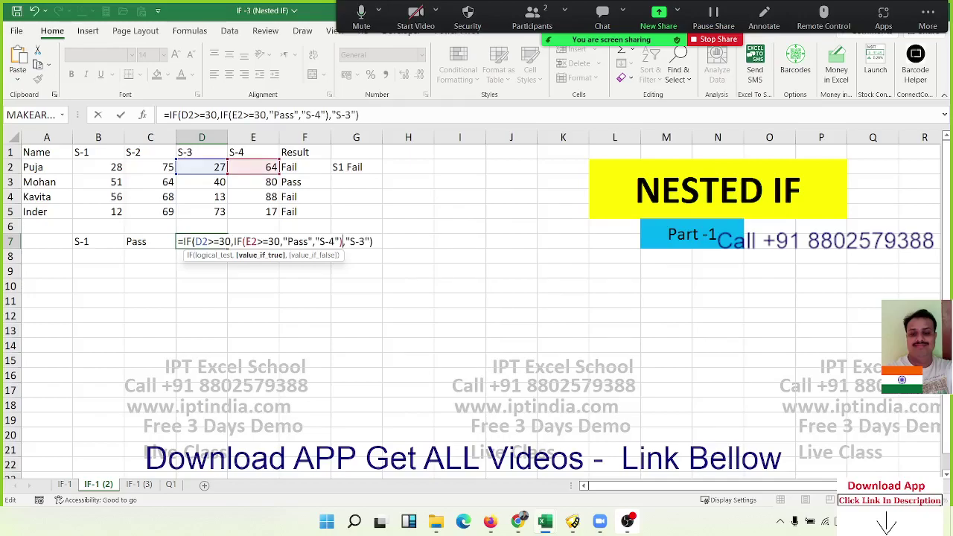
click(246, 242)
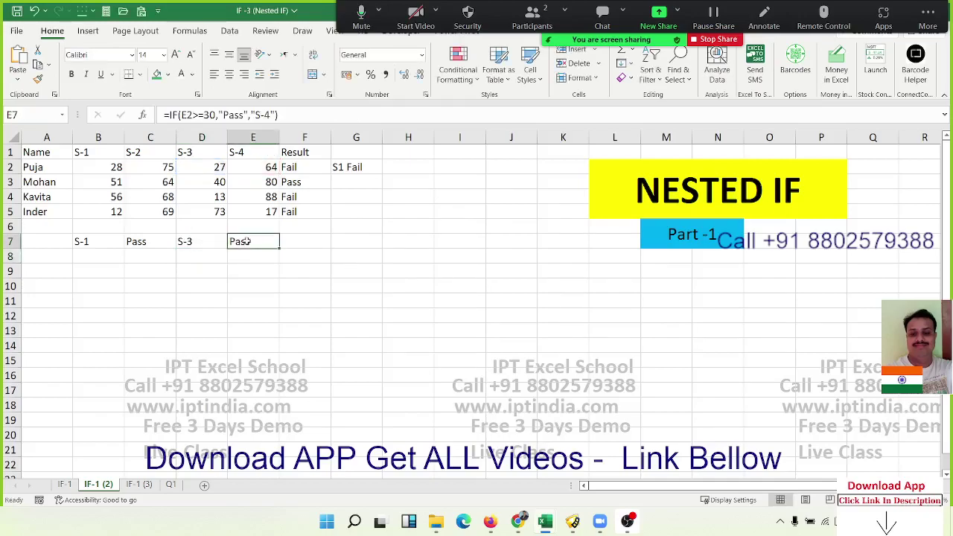
key(Delete)
- Nest D7's combined check into C7's "Pass" argument
click(206, 241)
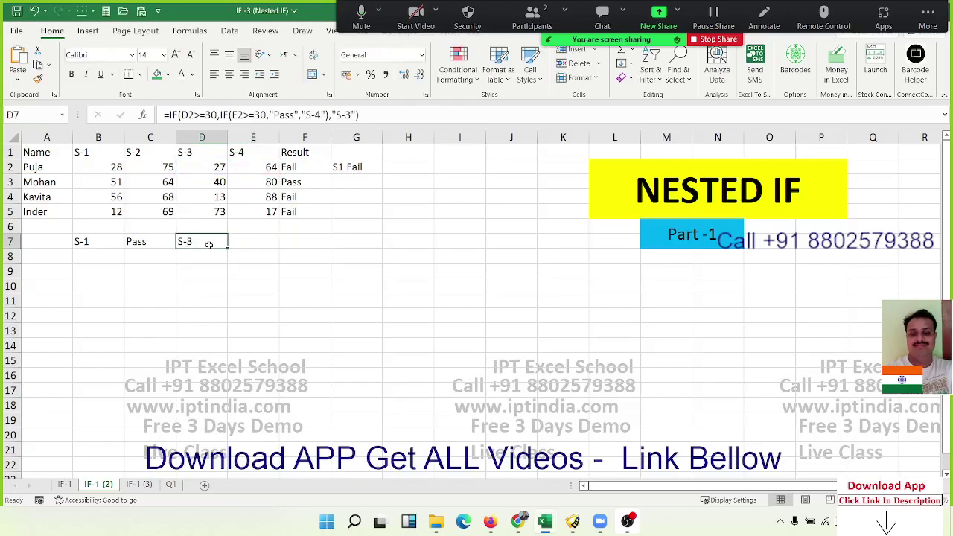
double_click(208, 241)
drag(181, 241, 376, 254)
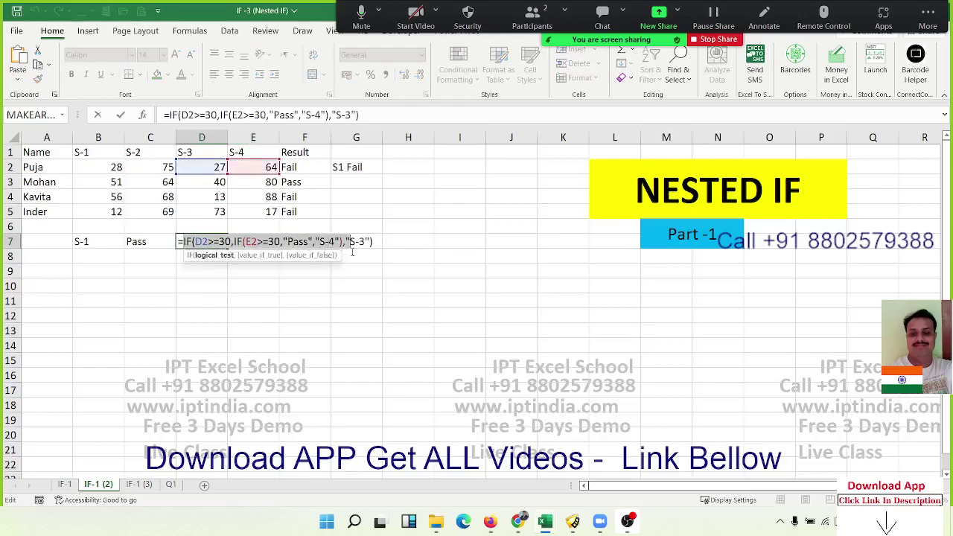
key(Escape)
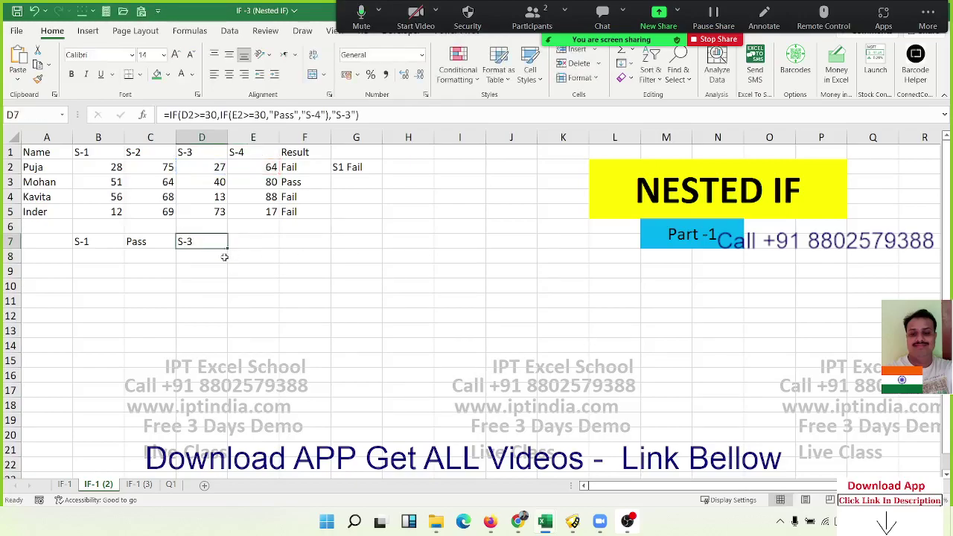
double_click(153, 244)
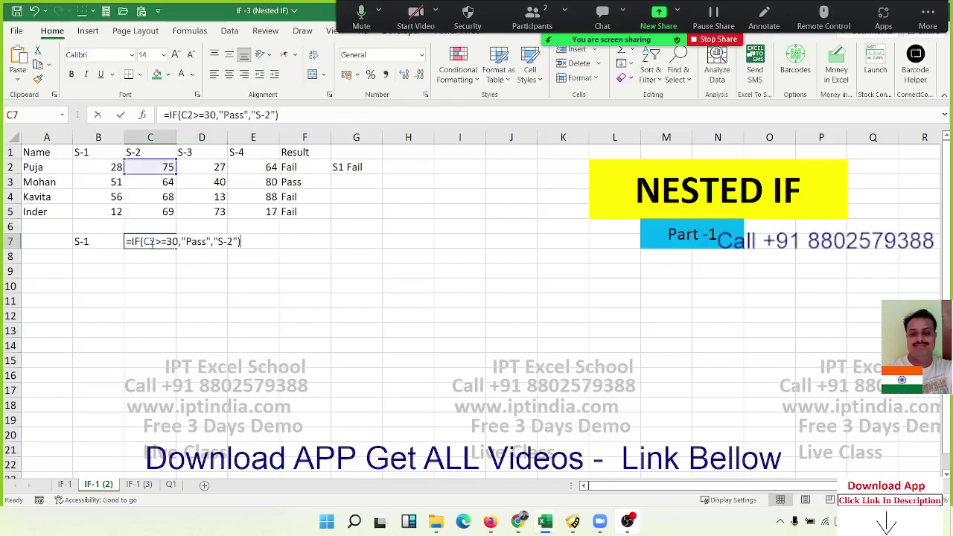
double_click(195, 242)
text(IF(D2>=30,IF(E2>=30,"Pass","S-4"),"S-3"))
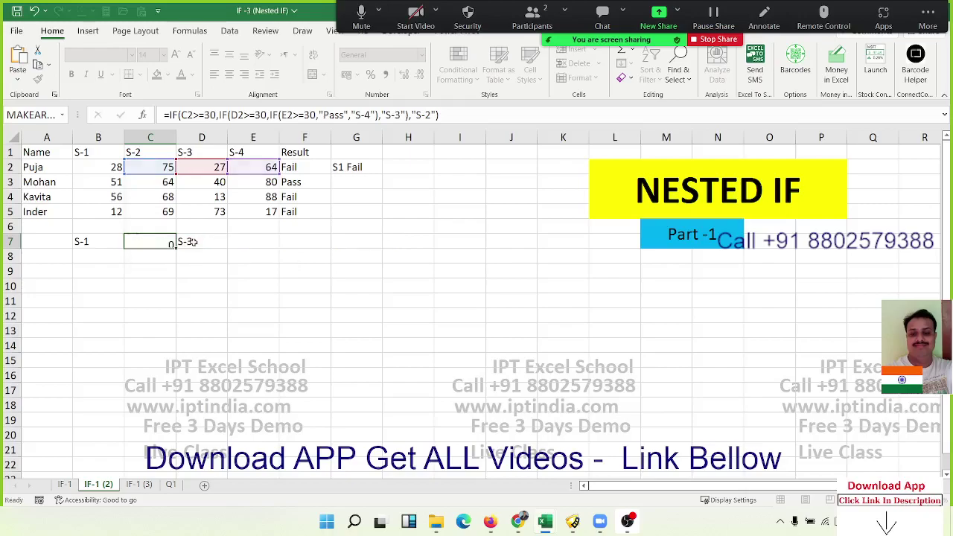
key(Return)
click(199, 249)
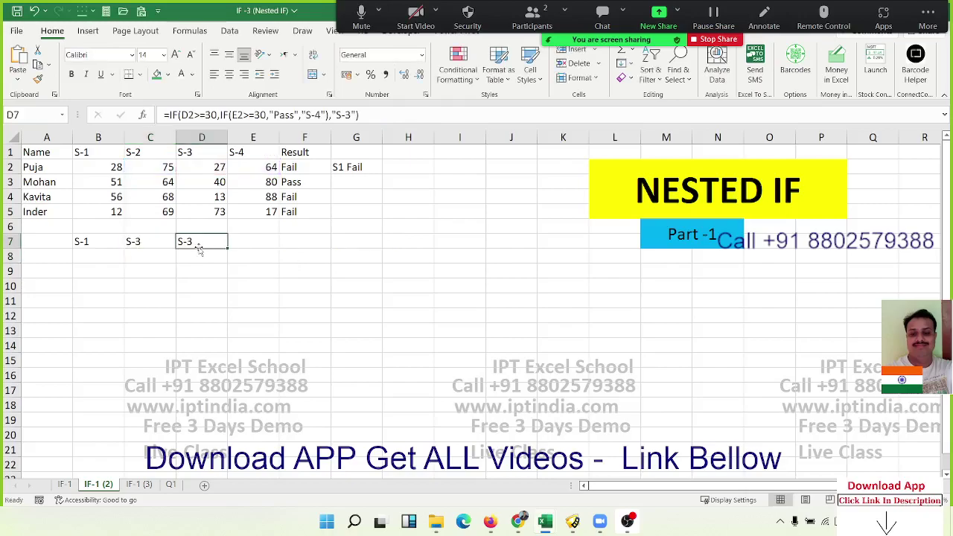
- Nest C7's combined check into B7's "Pass" argument, then clear C7
double_click(128, 242)
drag(128, 242, 422, 239)
key(ctrl+c)
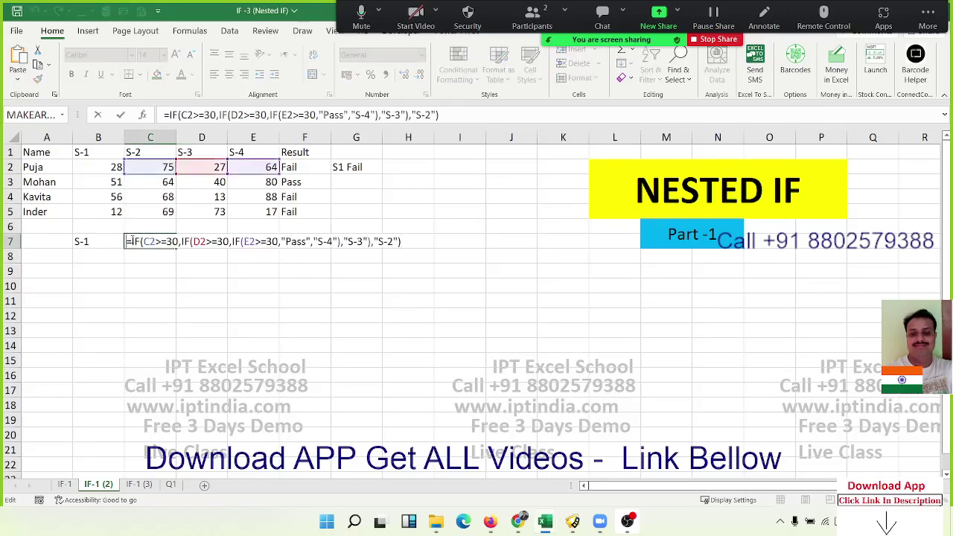
key(Escape)
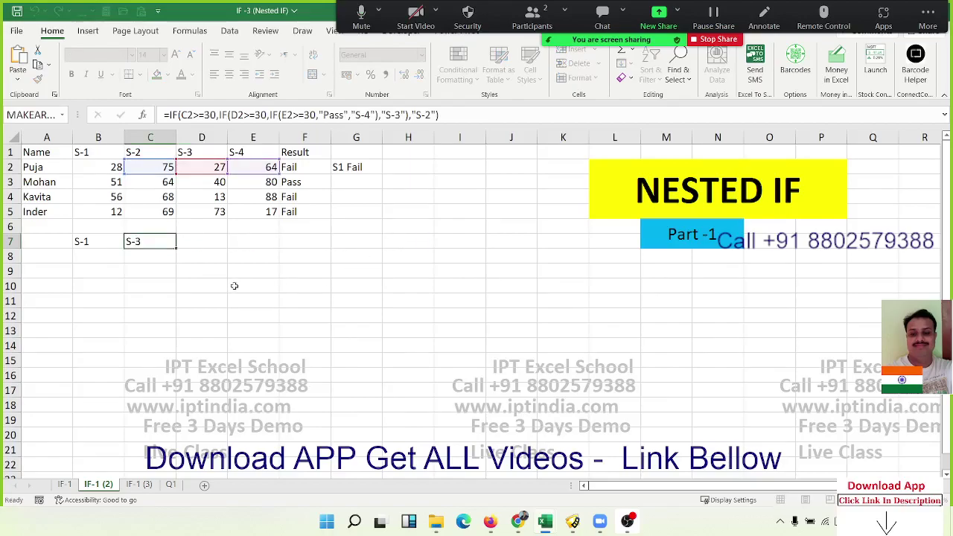
double_click(104, 241)
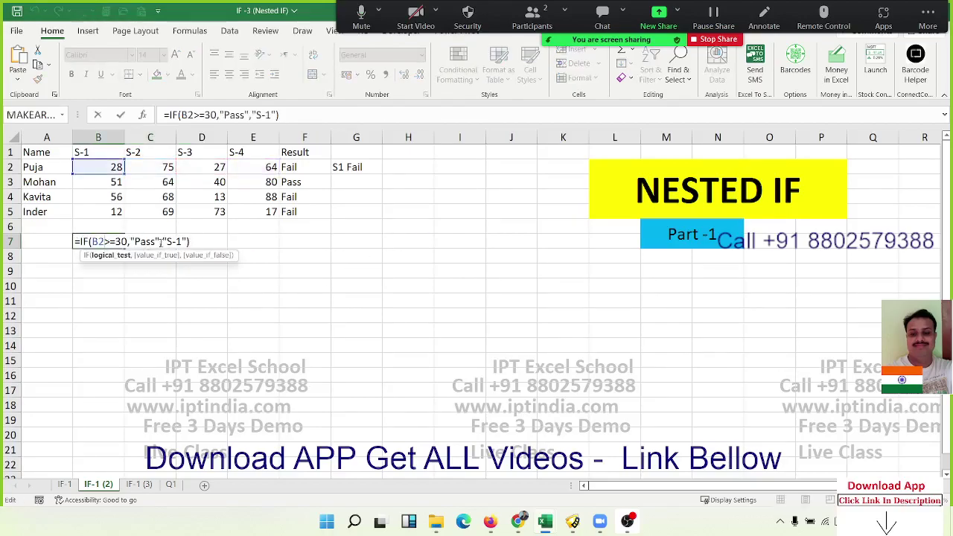
drag(159, 241, 130, 241)
key(ctrl+v)
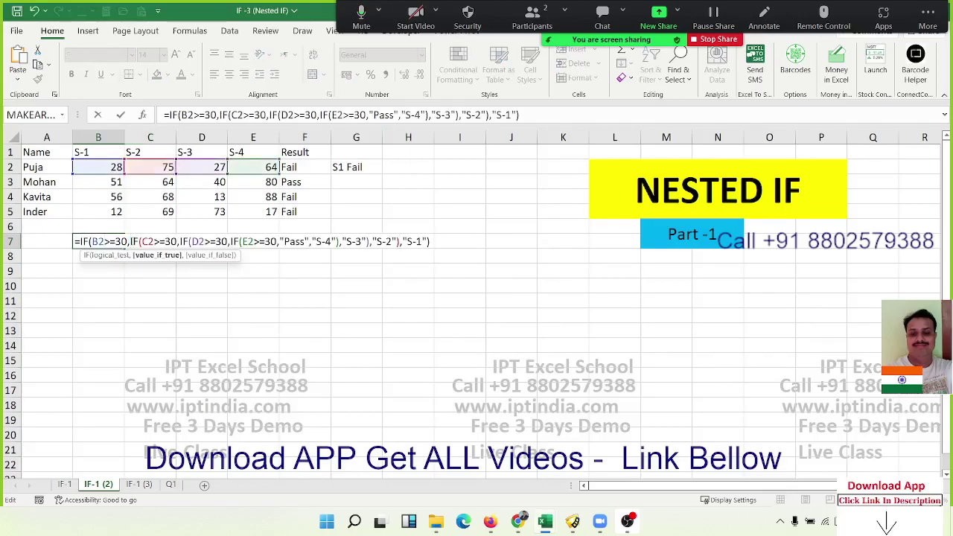
key(Return)
click(132, 242)
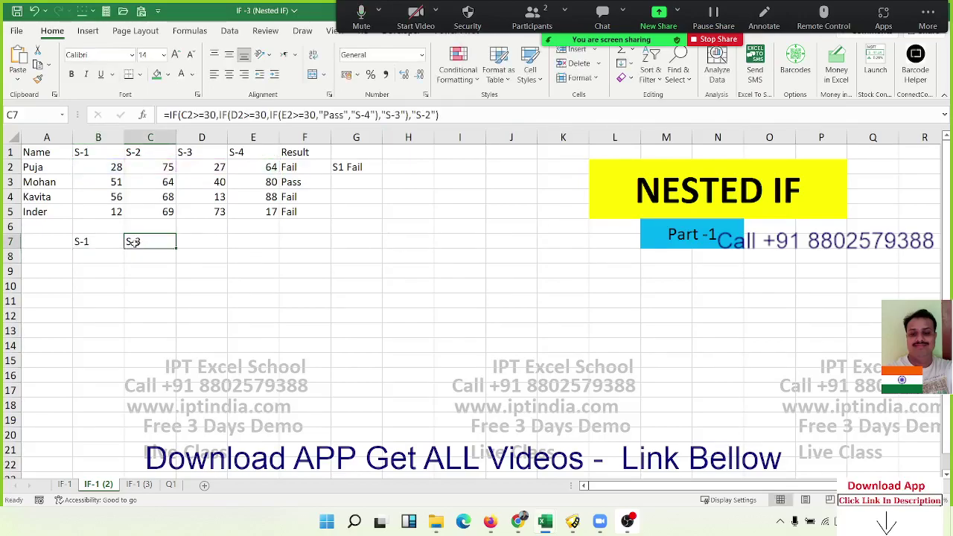
key(Delete)
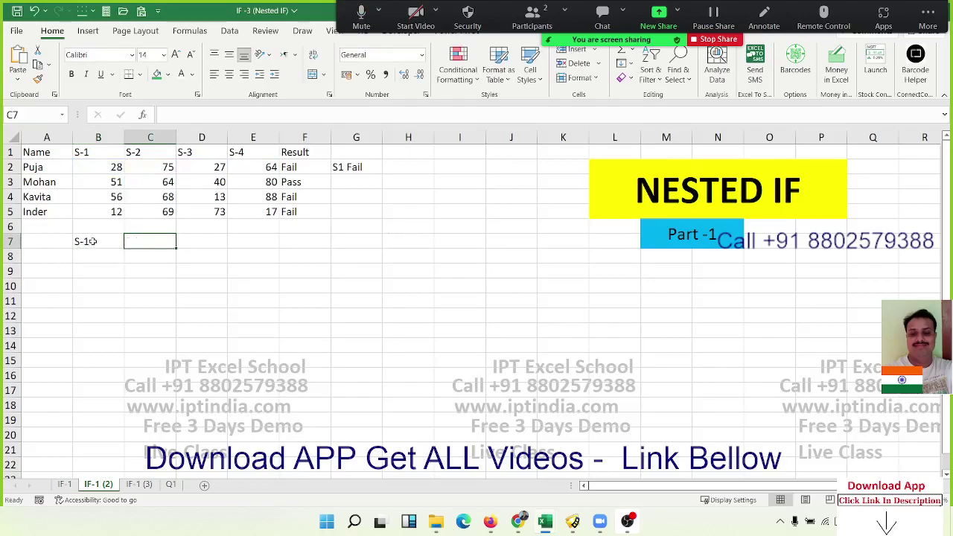
click(93, 242)
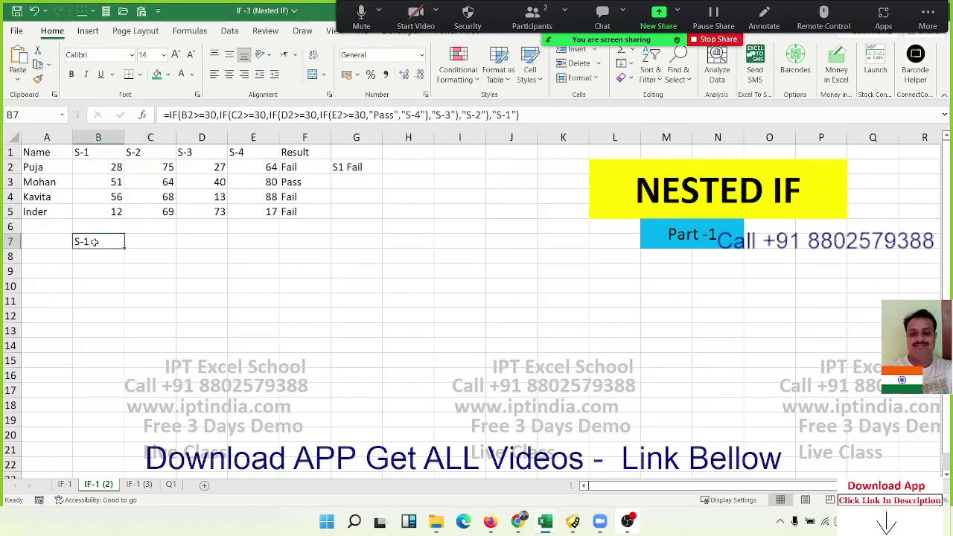
- Move B7's nested formula to H2, then fill H2 and G2 down to row 5
drag(95, 242, 397, 167)
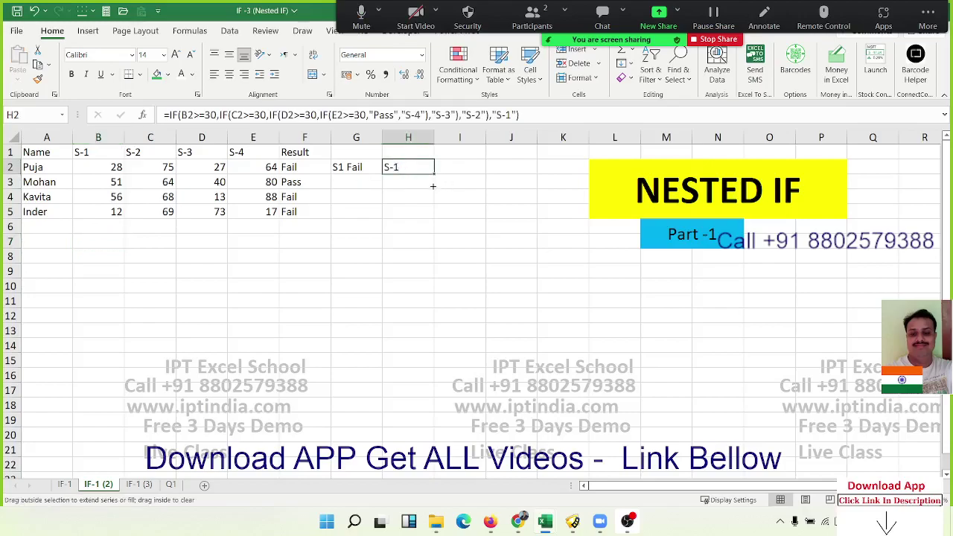
drag(433, 186, 434, 216)
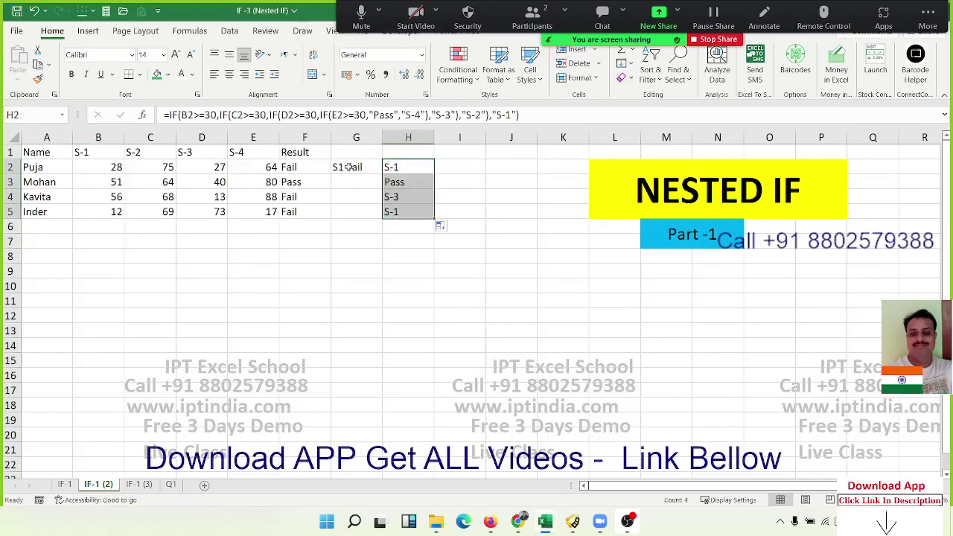
click(348, 166)
double_click(382, 174)
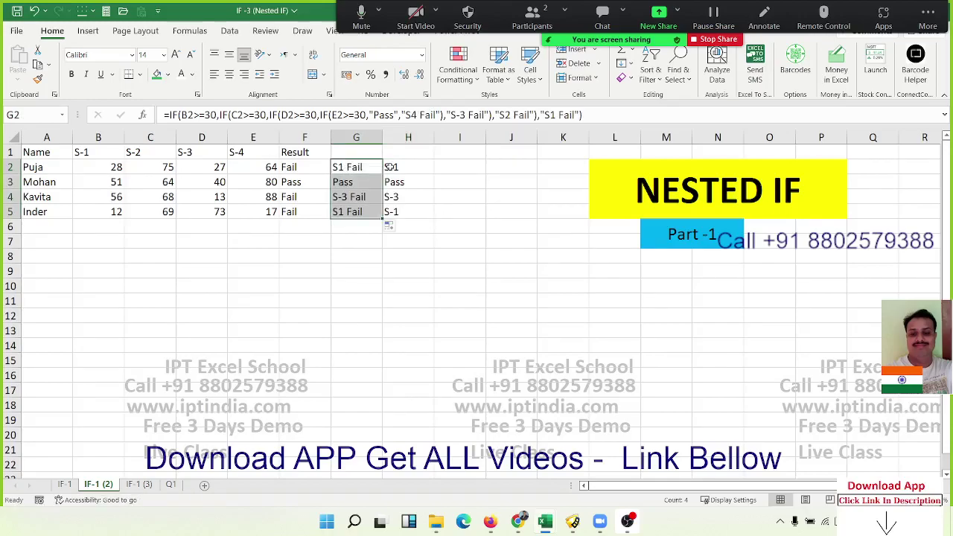
double_click(389, 167)
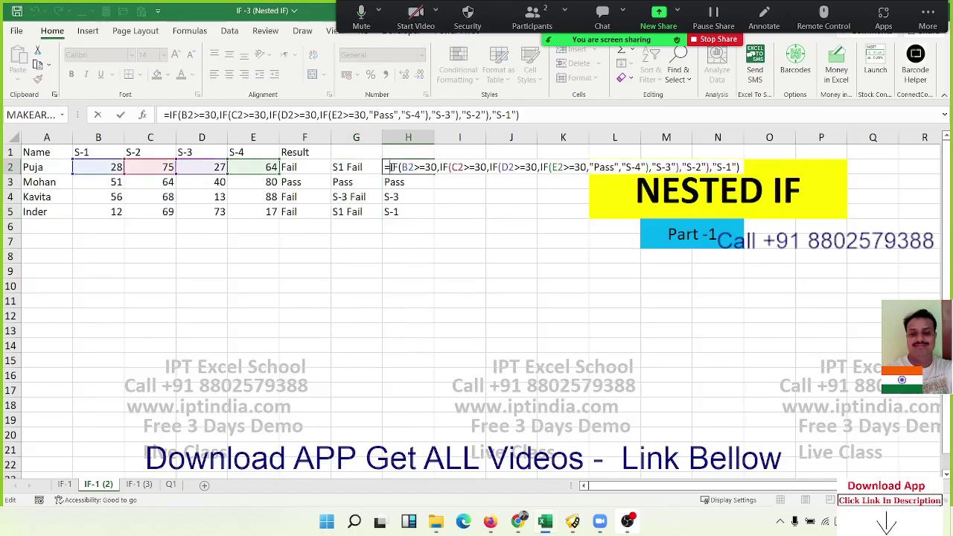
key(Return)
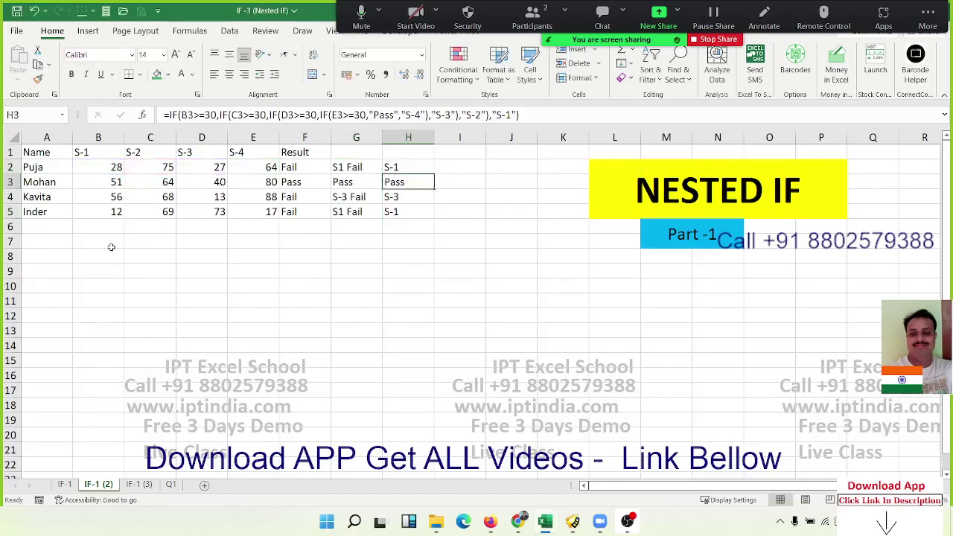
mouse_move(98, 227)
mouse_down()
mouse_move(202, 212)
mouse_move(275, 222)
mouse_up()
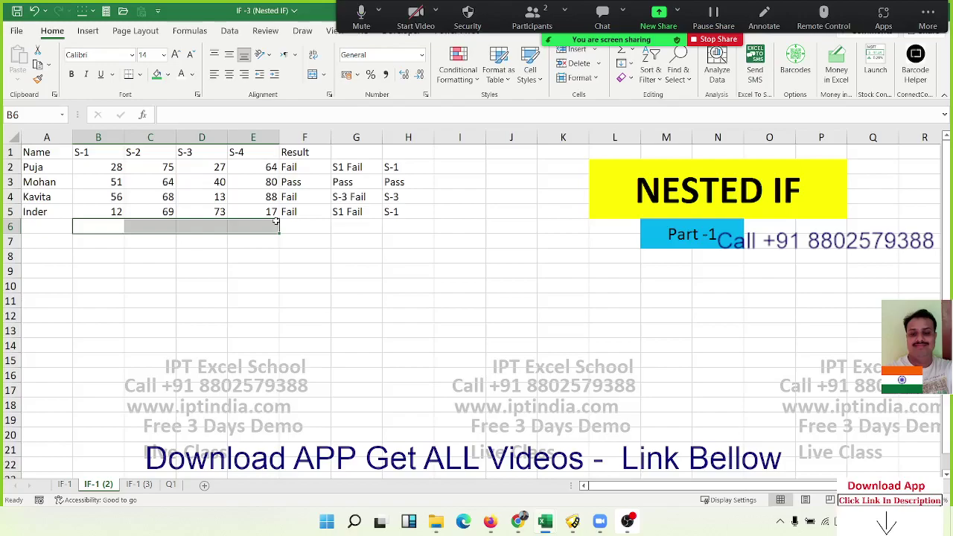
click(453, 198)
click(357, 164)
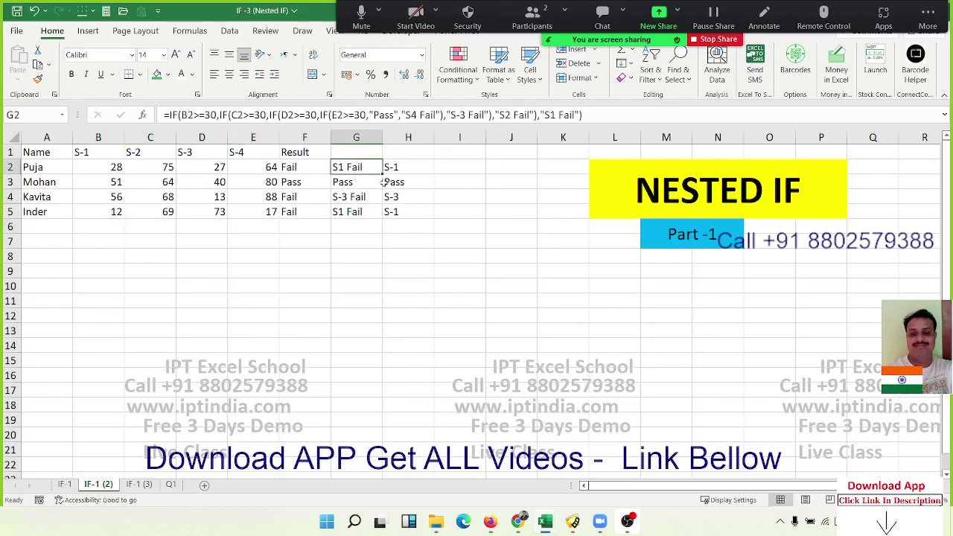
shift+click(390, 211)
click(92, 228)
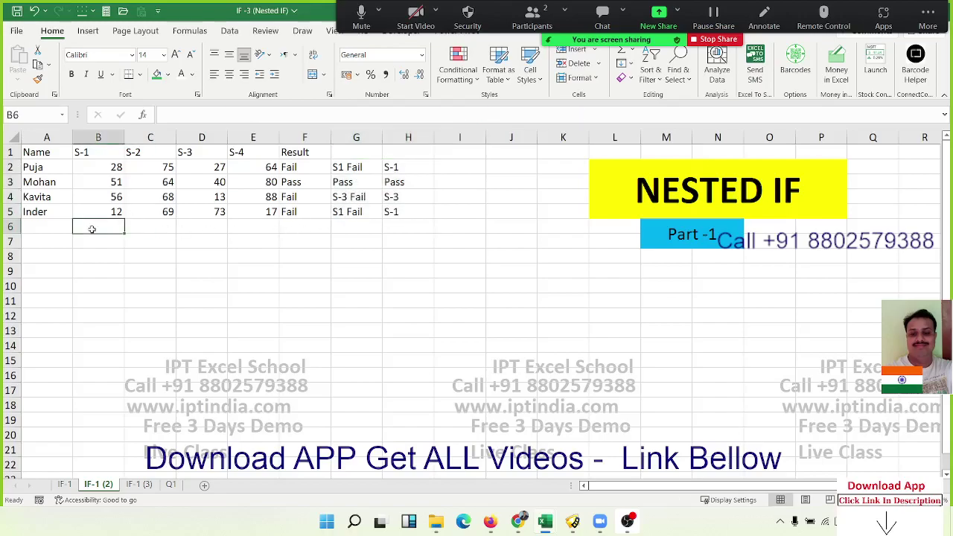
double_click(359, 166)
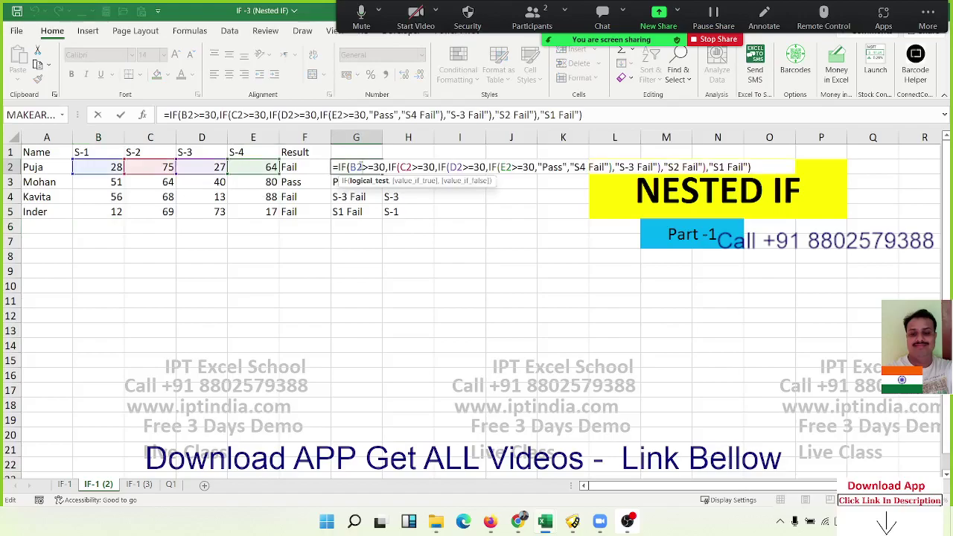
key(Escape)
double_click(360, 167)
drag(333, 166, 751, 167)
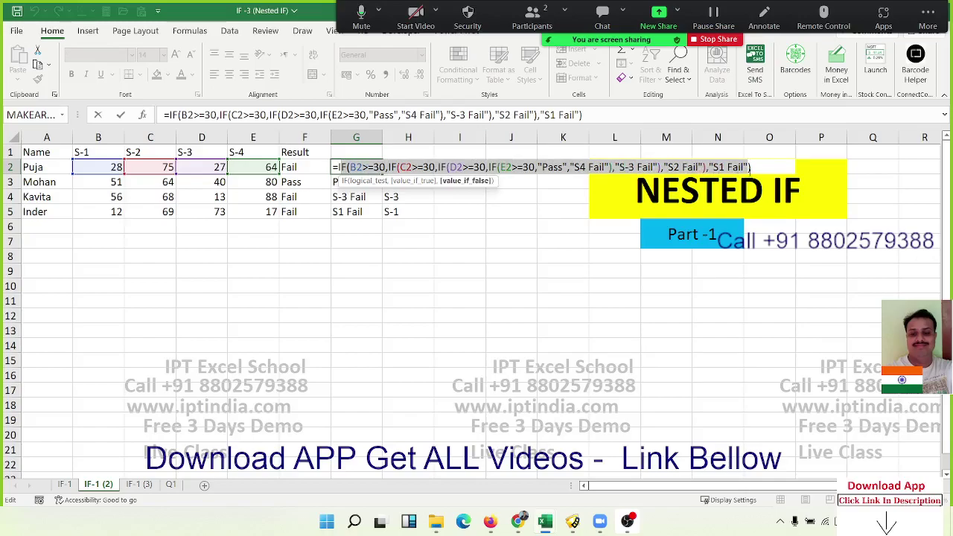
key(Return)
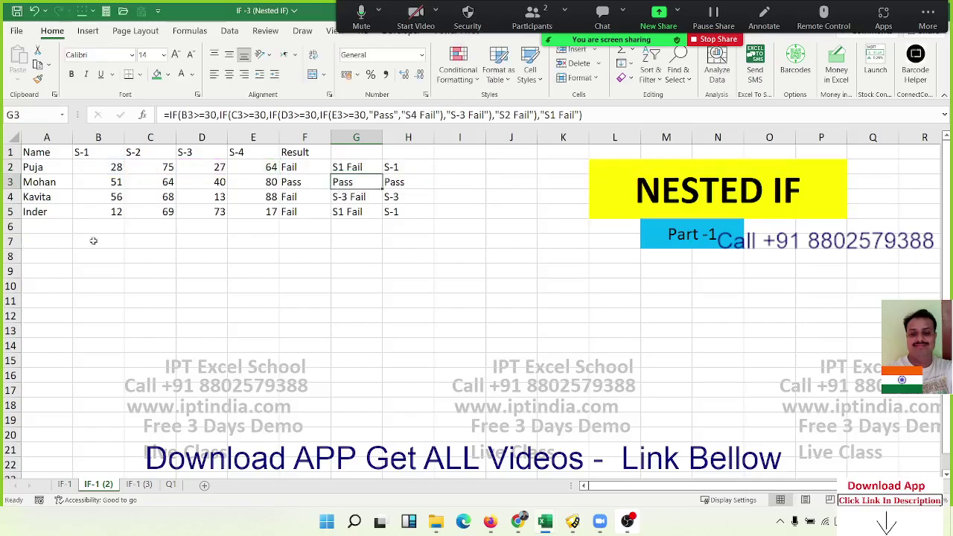
click(99, 229)
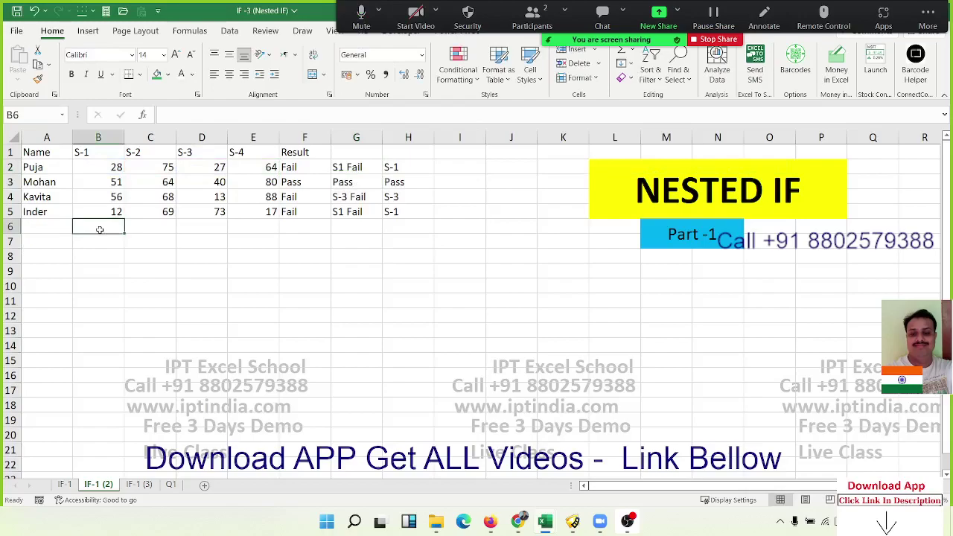
drag(99, 229, 252, 221)
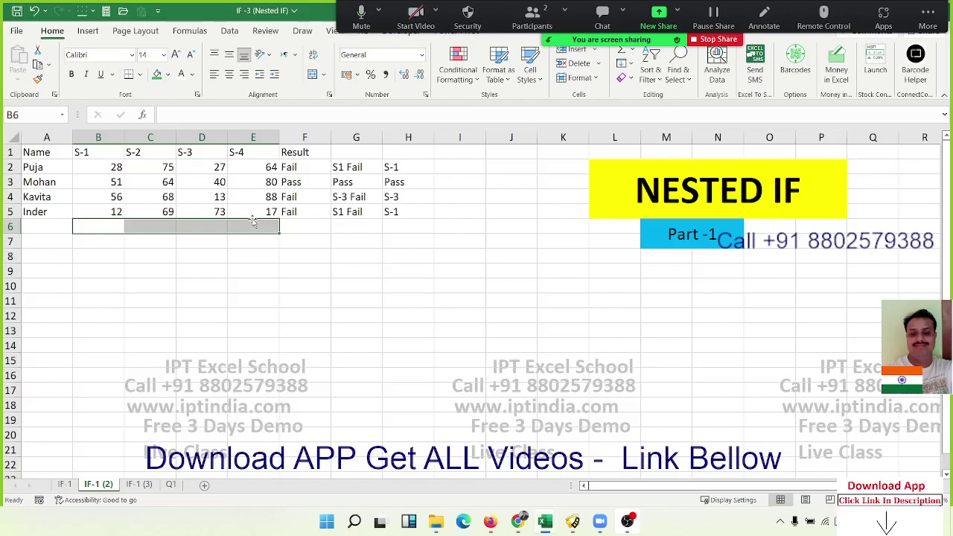
double_click(336, 167)
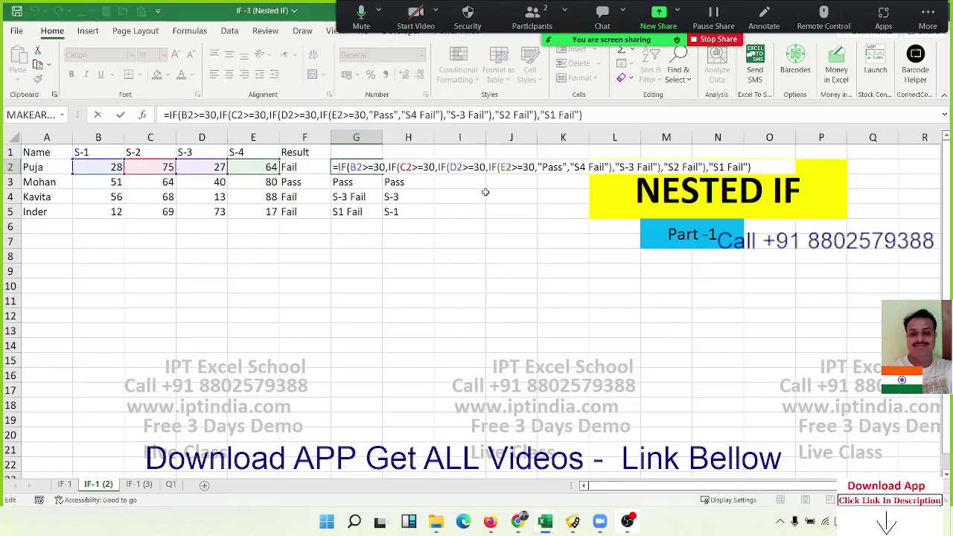
key(Escape)
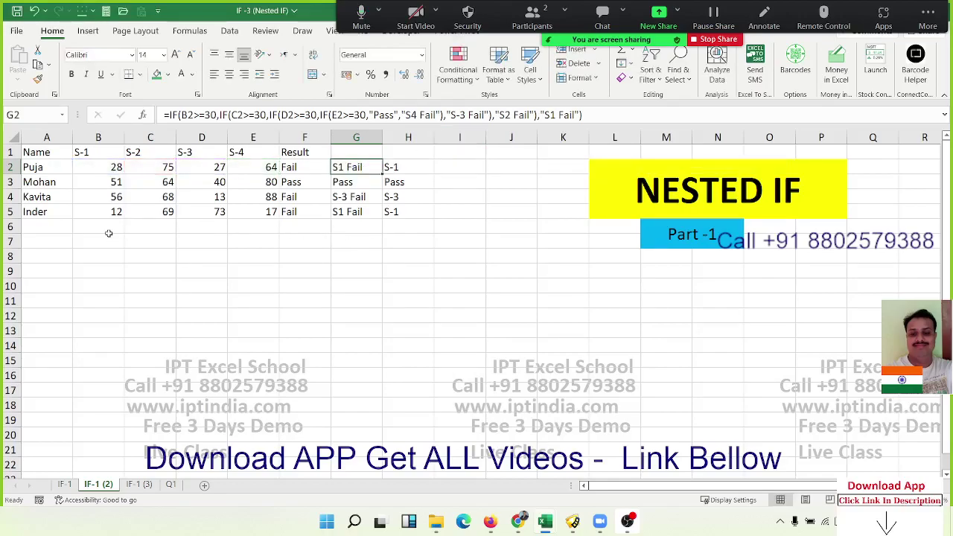
click(105, 229)
- Enter =IF(B2>=30,"Pass","S1 Fail") in B7 and fill it right across B7:E7 with Ctrl+R
key(Down)
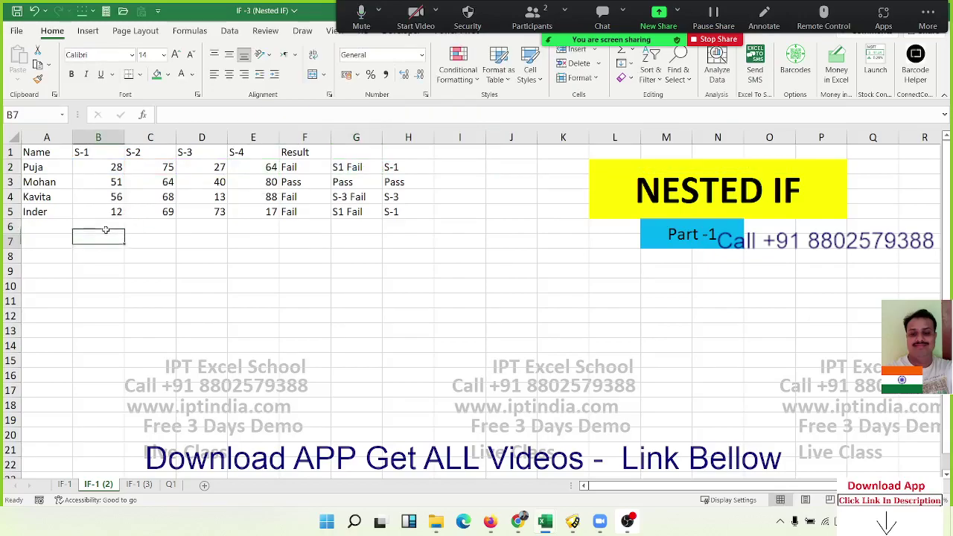
text(=if)
key(Tab)
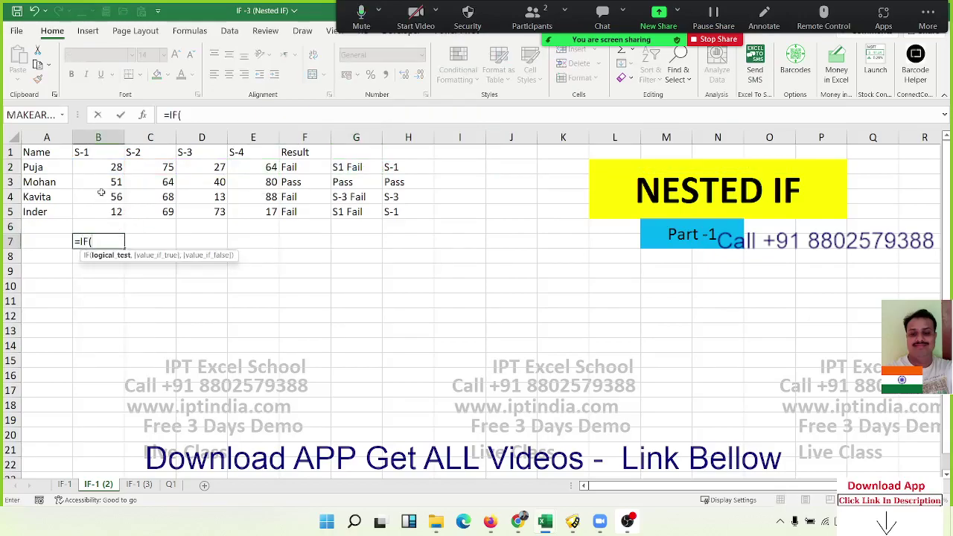
click(103, 166)
text(>=)
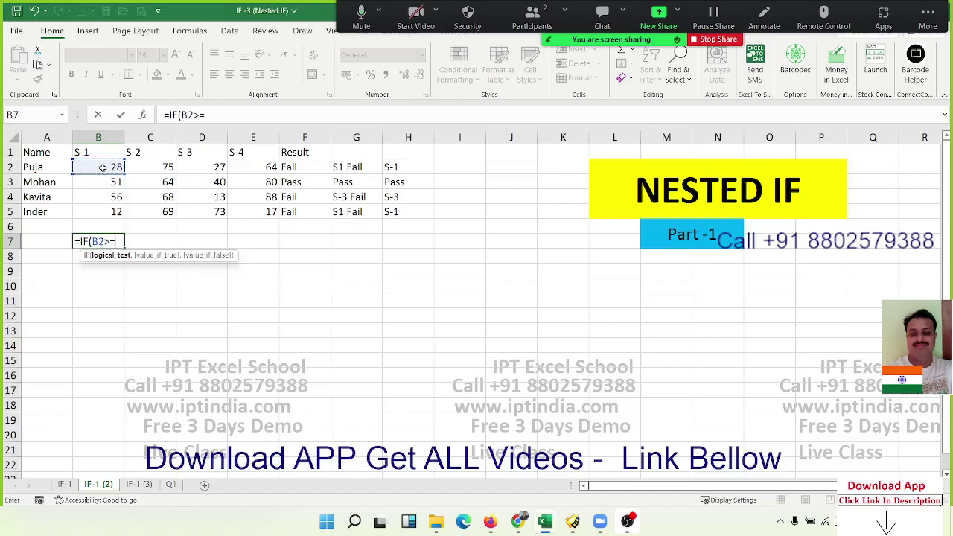
text(30,")
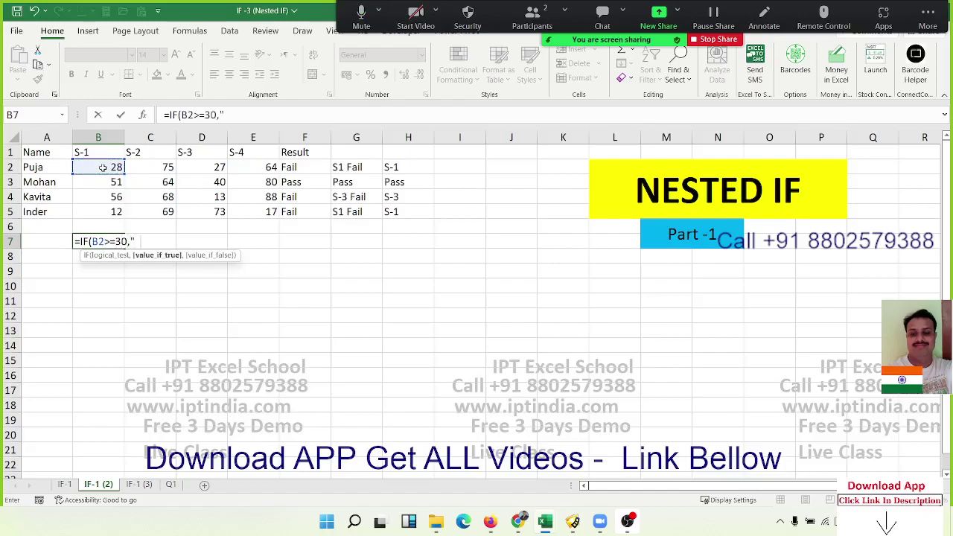
text(Pass",")
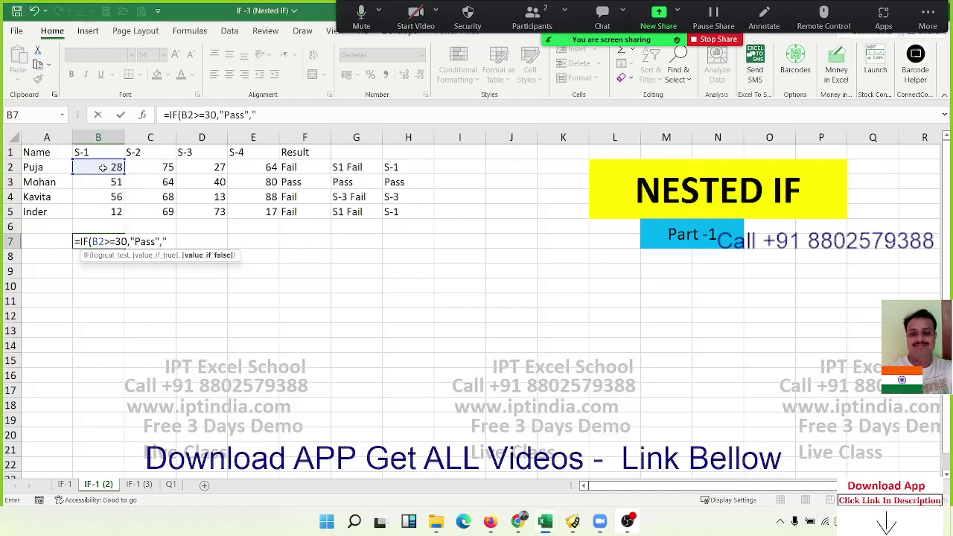
text(S1 )
text(Fail")
text())
key(ctrl+Return)
key(shift+Right)
key(shift+Right)
key(shift+Right)
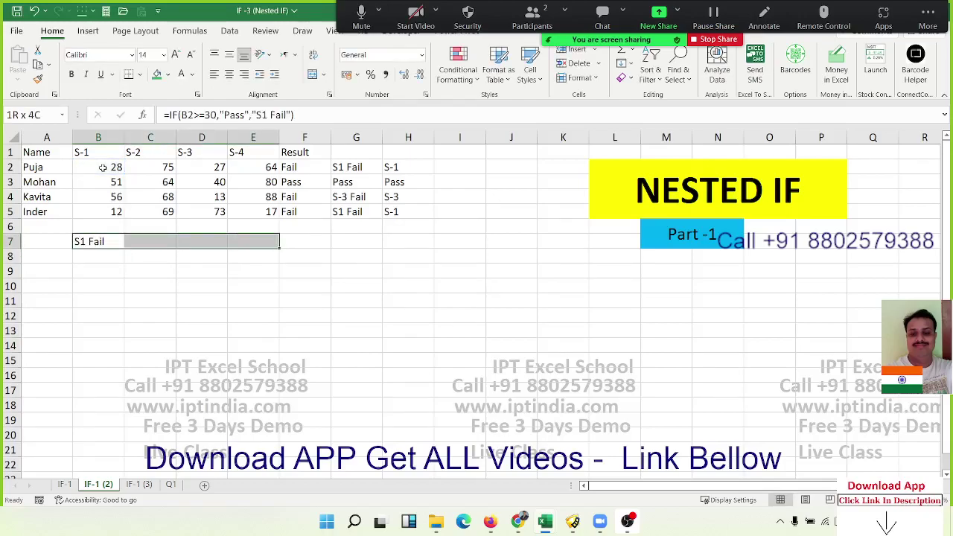
key(ctrl+r)
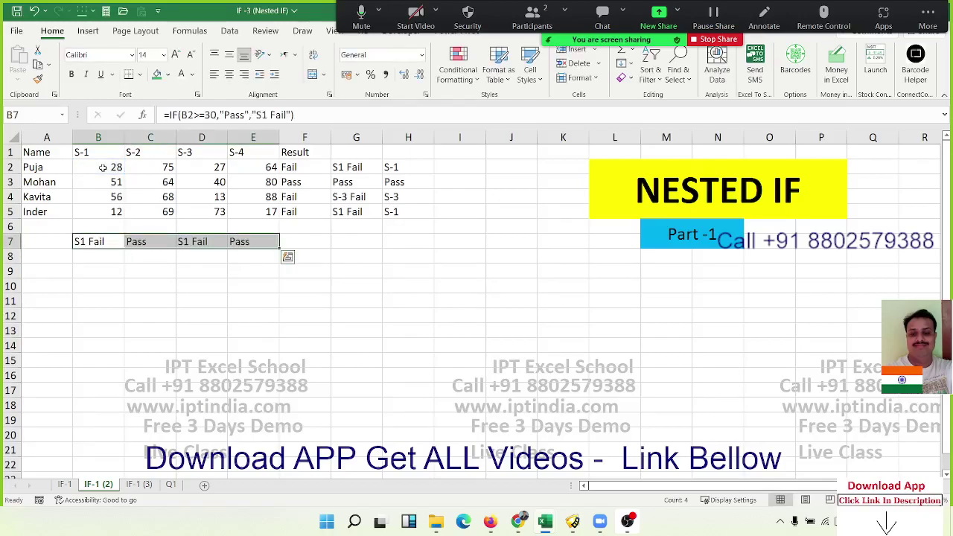
- Change C7's fail label to S2 Fail
double_click(136, 245)
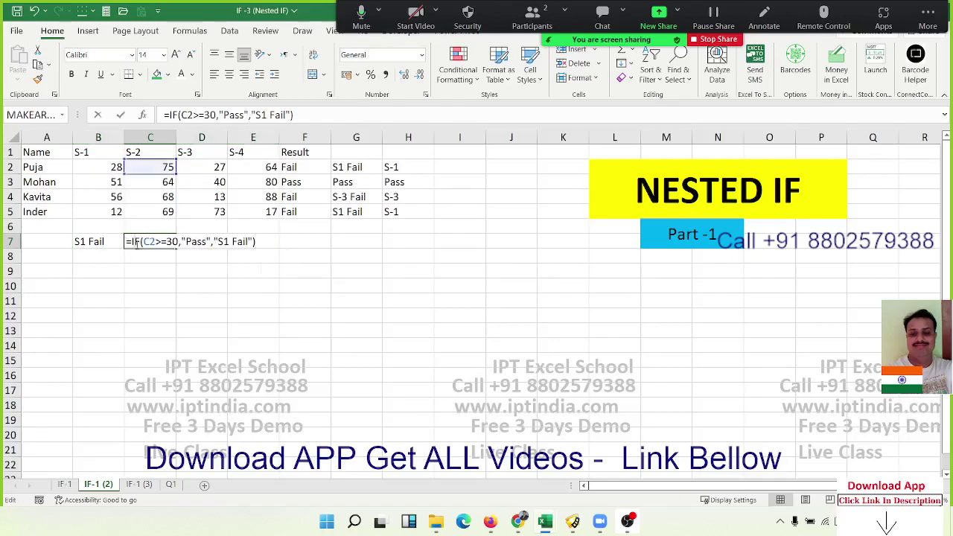
click(221, 241)
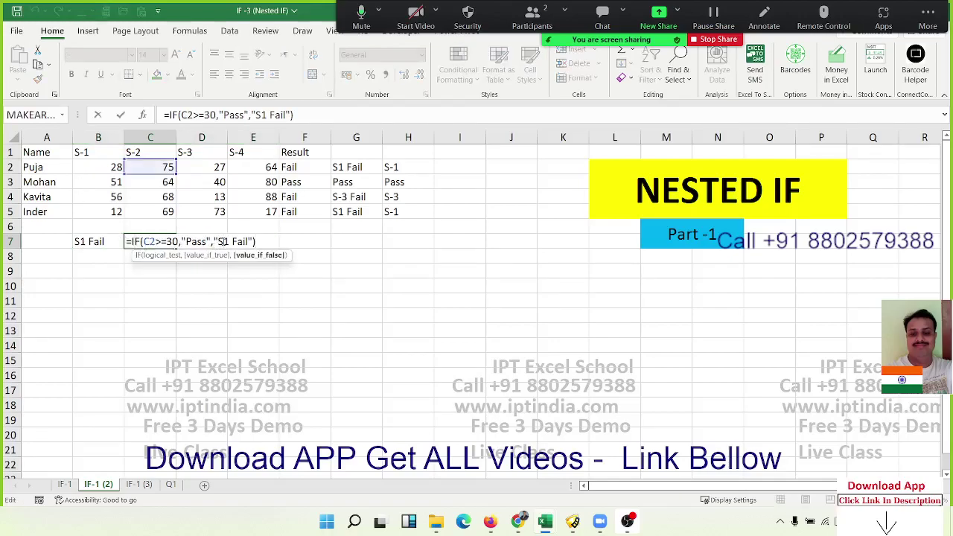
key(BackSpace)
text(2)
key(Return)
- Change D7's fail label to S3 Fail and revisit E7's fail label
click(222, 241)
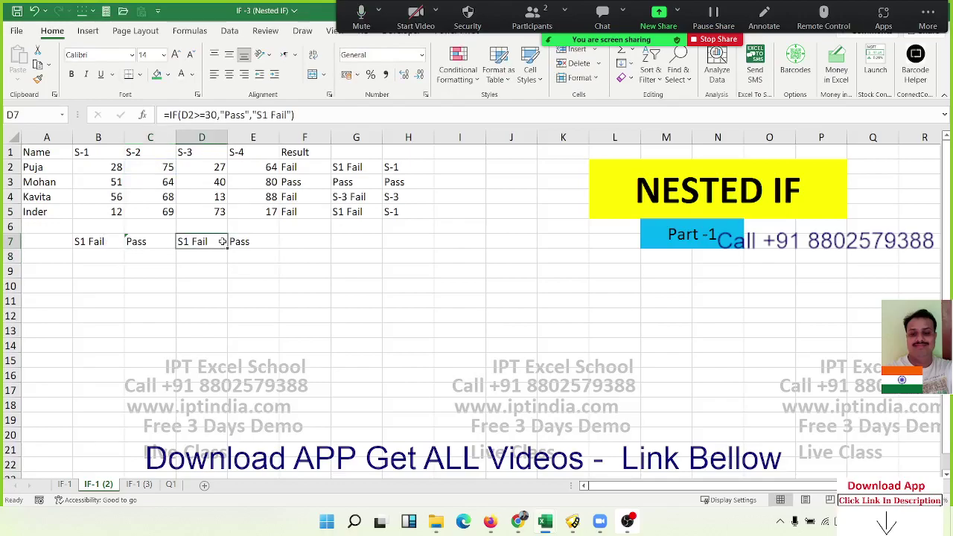
click(264, 117)
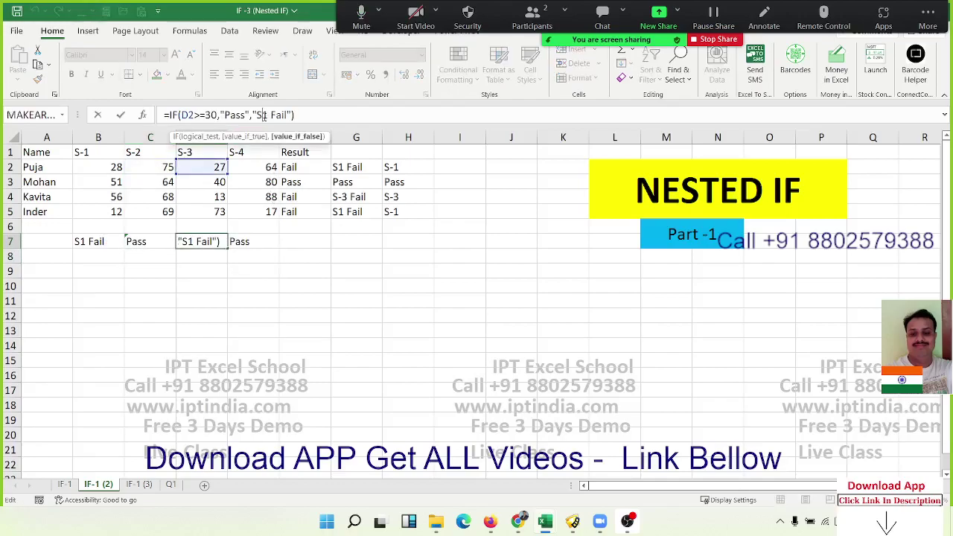
key(Delete)
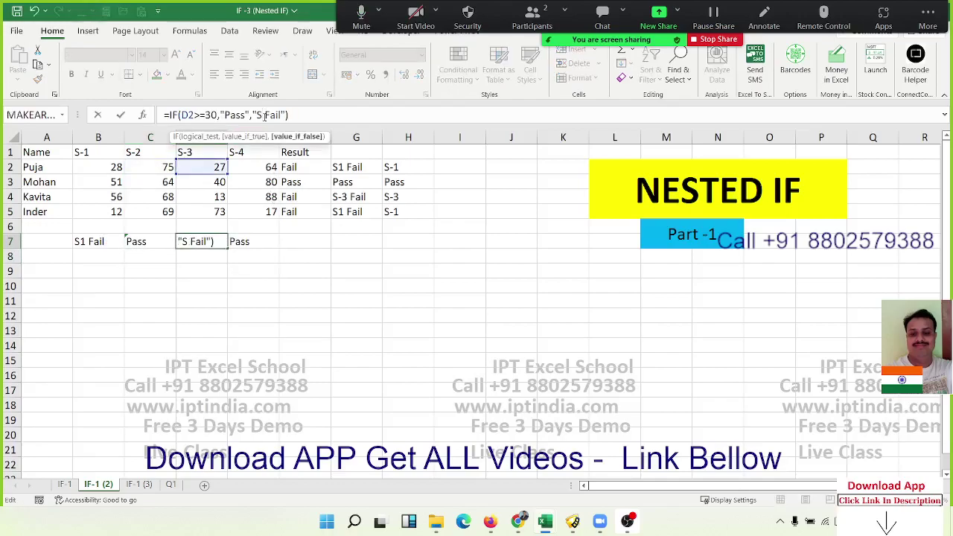
text(3)
key(Return)
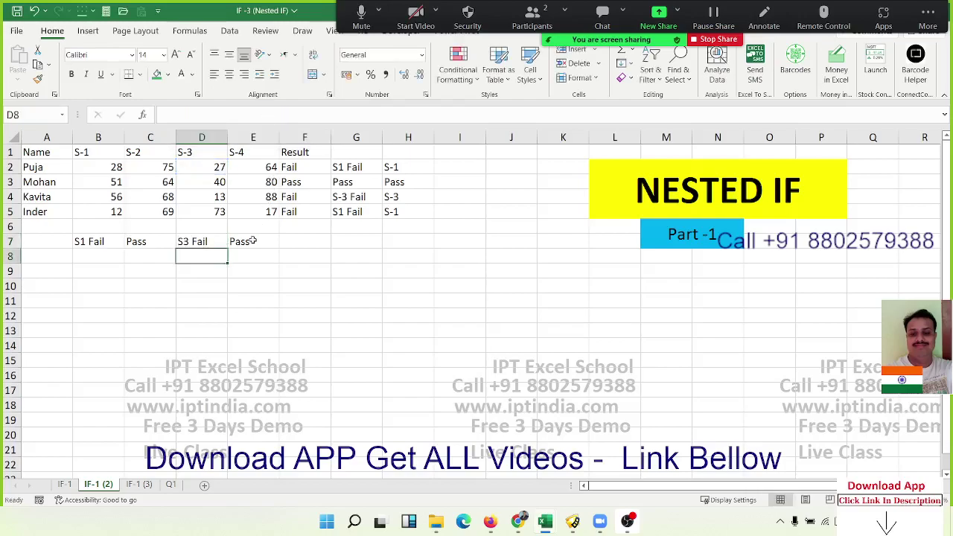
double_click(252, 241)
click(332, 241)
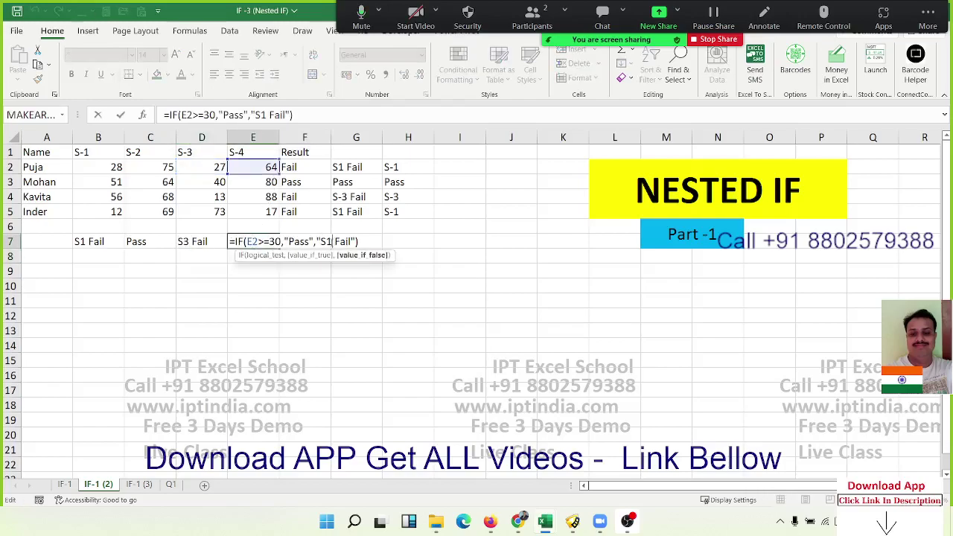
key(Return)
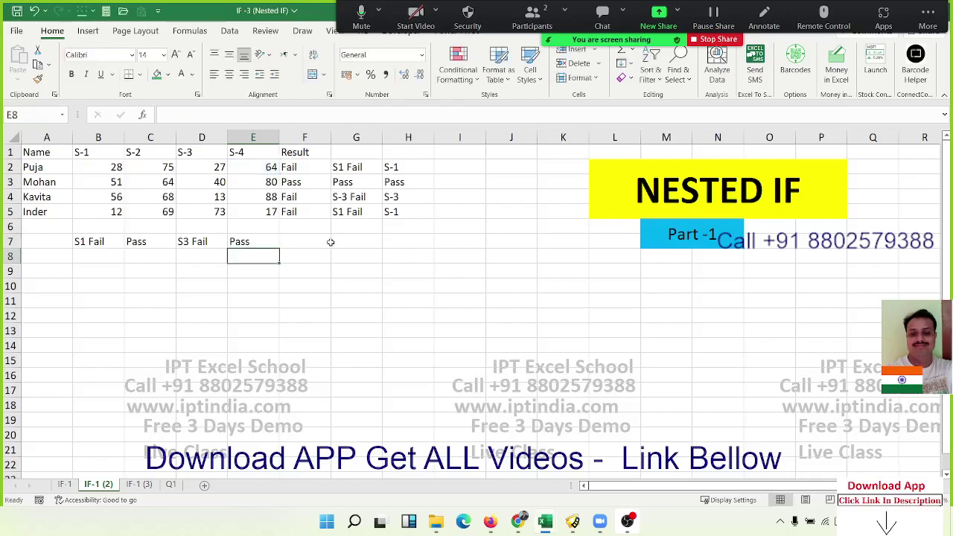
drag(109, 244, 233, 242)
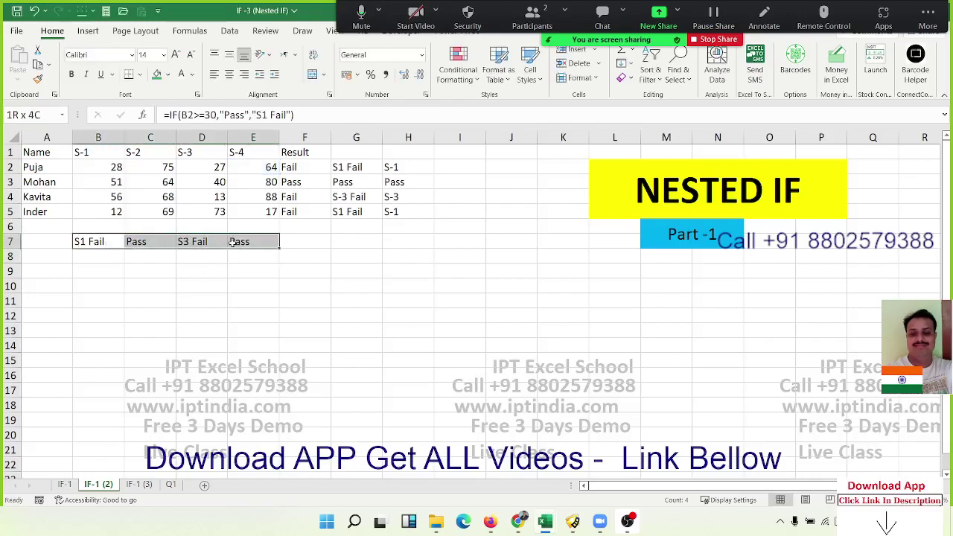
- Compare the first student's marks and E7's check with the earlier nested formula in G2
click(349, 170)
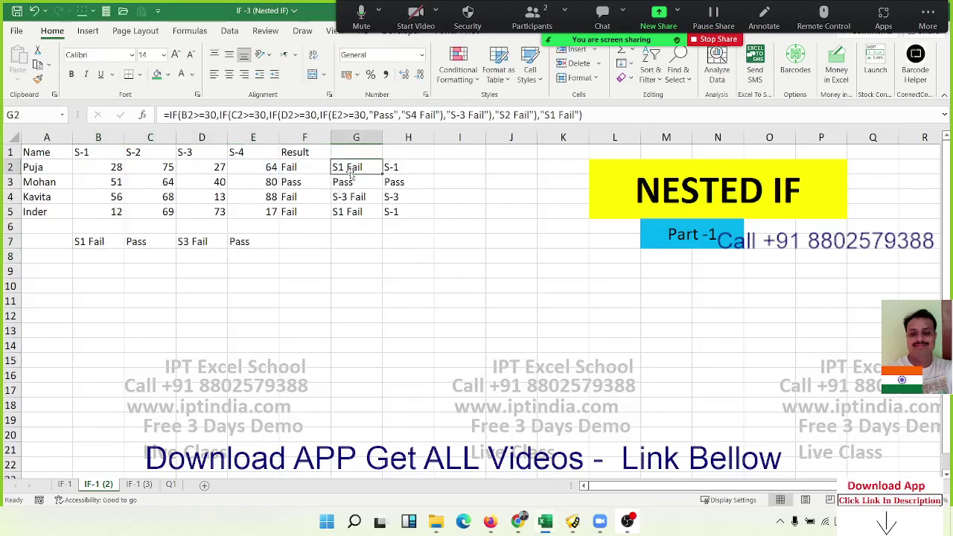
drag(95, 168, 234, 167)
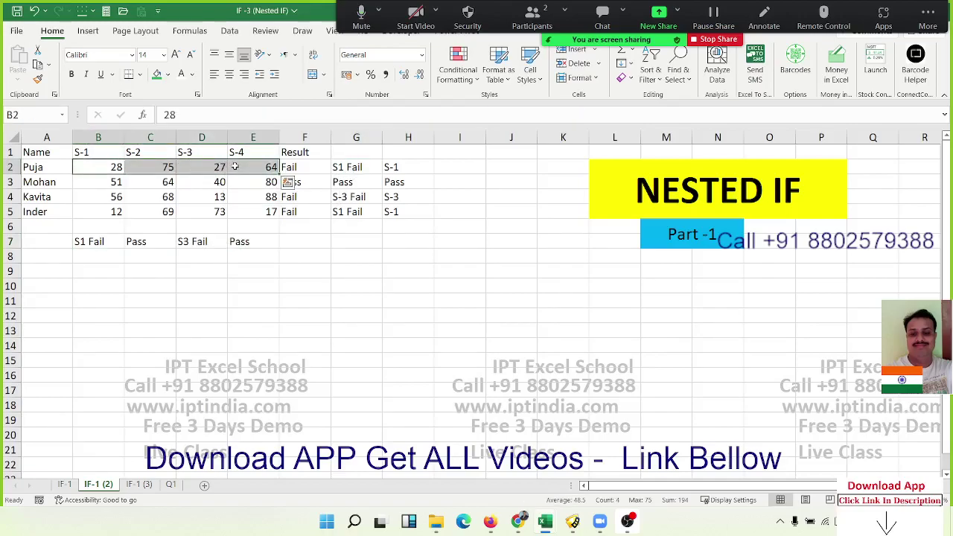
click(244, 242)
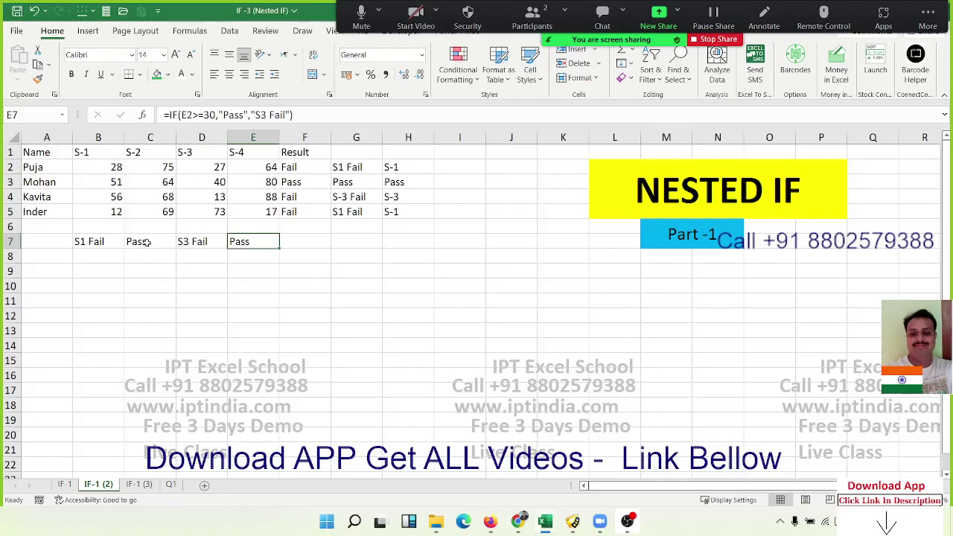
drag(373, 168, 413, 211)
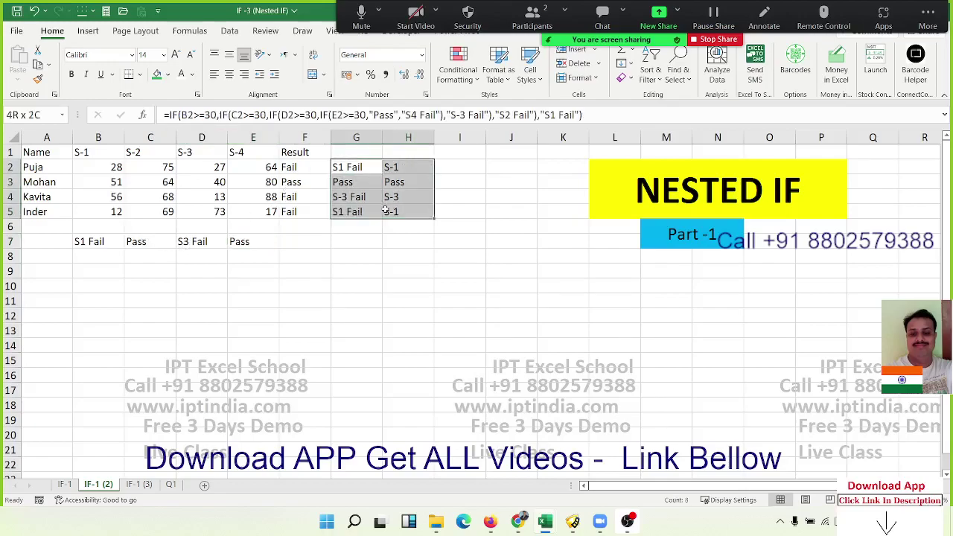
drag(54, 167, 250, 164)
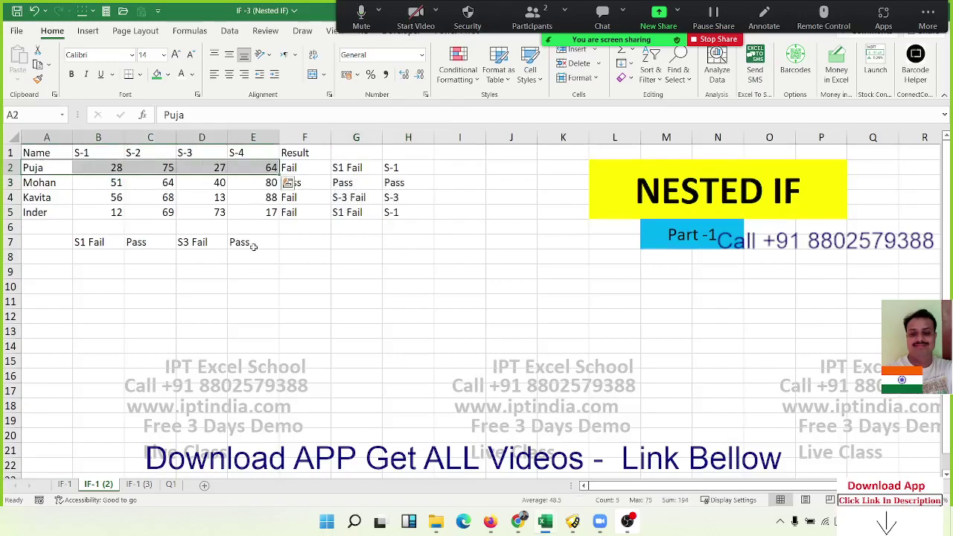
click(252, 245)
- Copy E7's full formula text =IF(E2>=30,"Pass","S3 Fail") without changing the cell
double_click(250, 242)
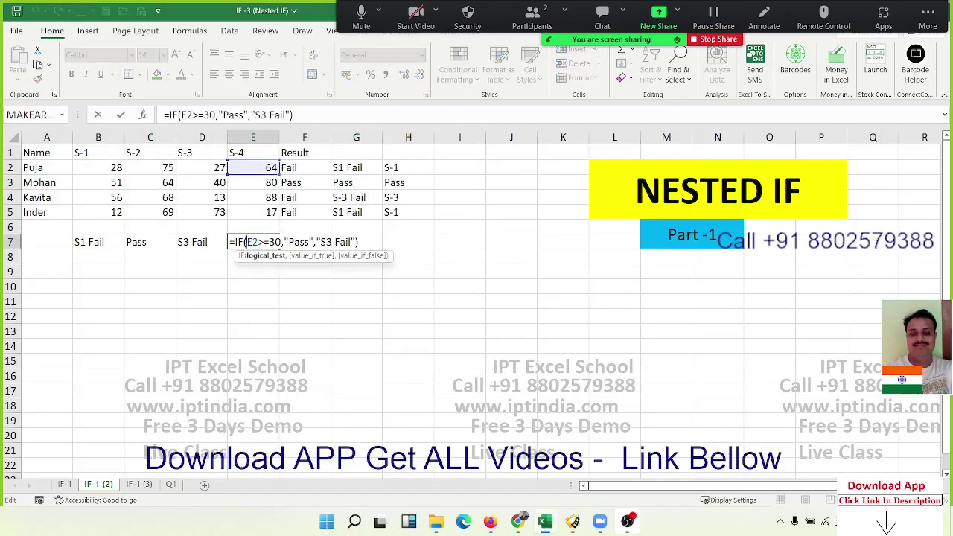
key(Escape)
double_click(232, 242)
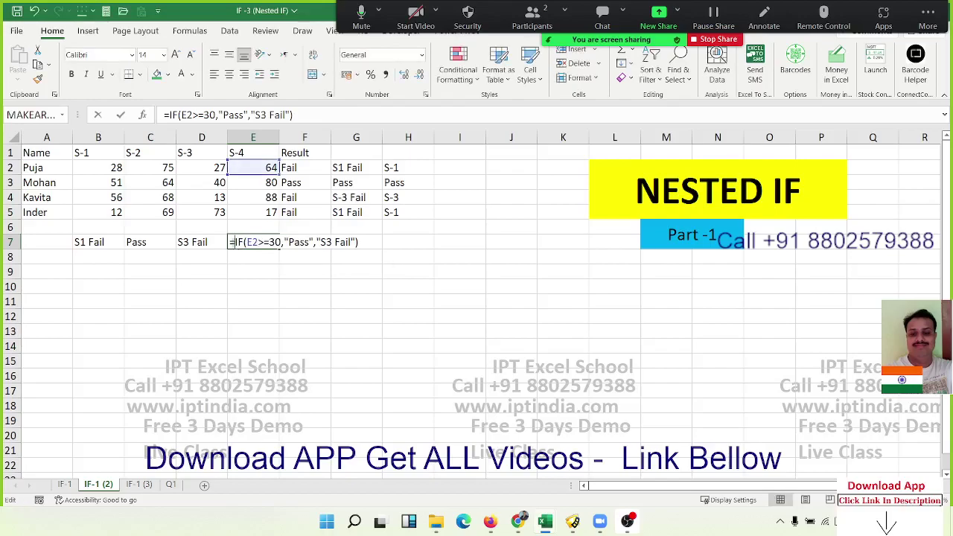
drag(231, 241, 359, 242)
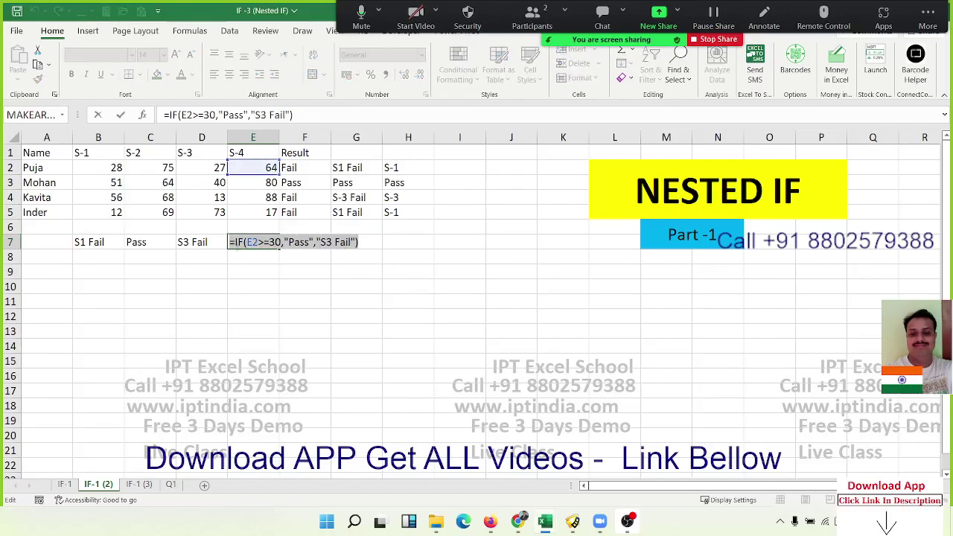
click(237, 243)
drag(231, 242, 376, 246)
key(ctrl+c)
key(Escape)
- Attempt to replace D7's "Pass" result with the S-4 check, then cancel the broken edit
click(204, 242)
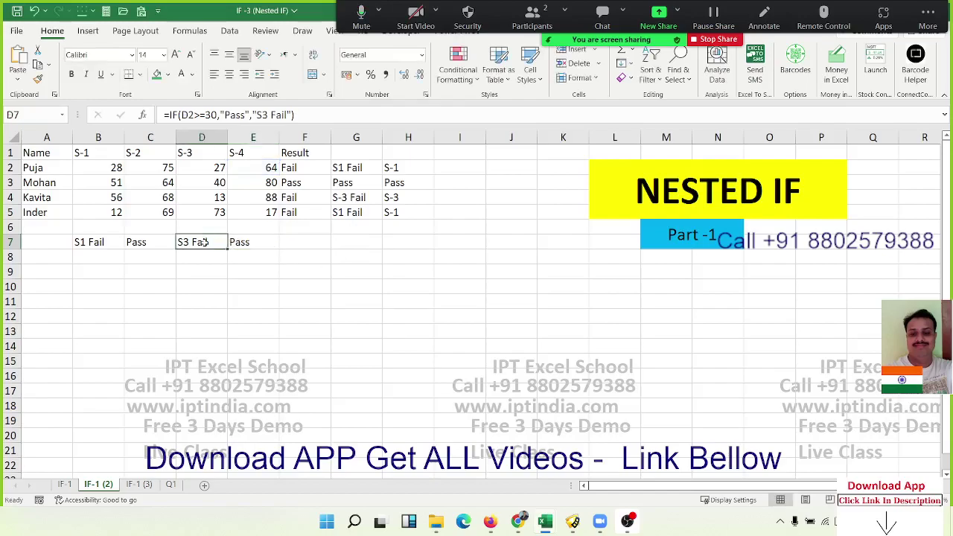
double_click(203, 243)
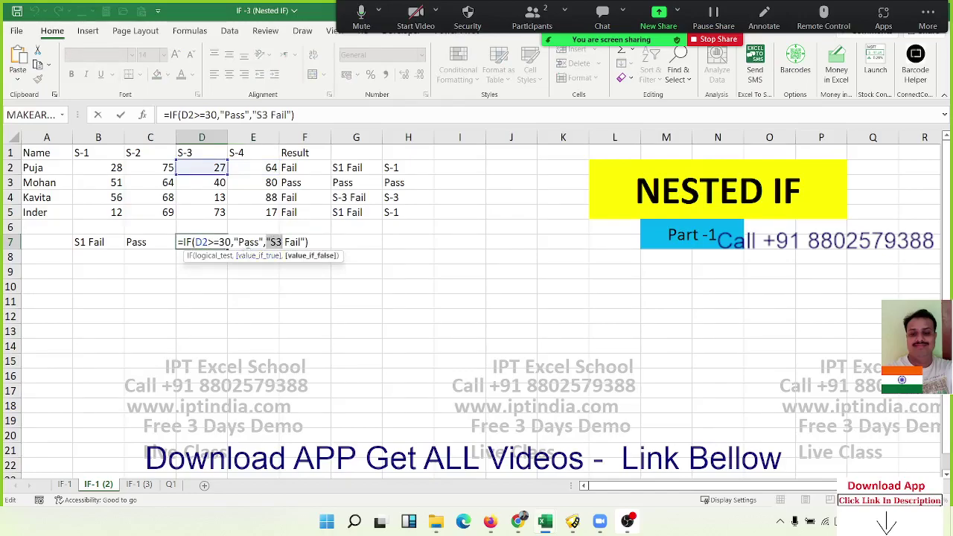
drag(234, 241, 264, 242)
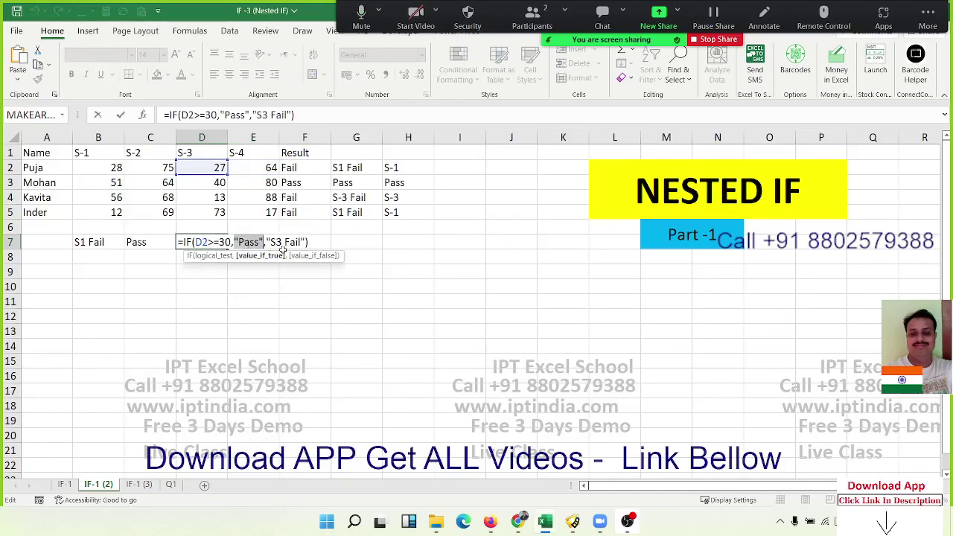
text(IF(E2>=30,"Pass","S3 Fail"))
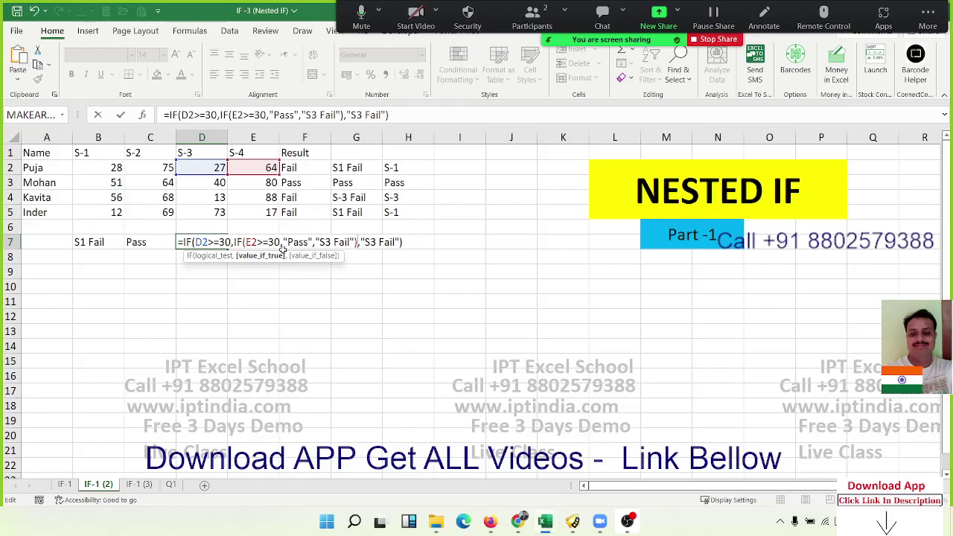
key(BackSpace)
key(BackSpace)
key(BackSpace)
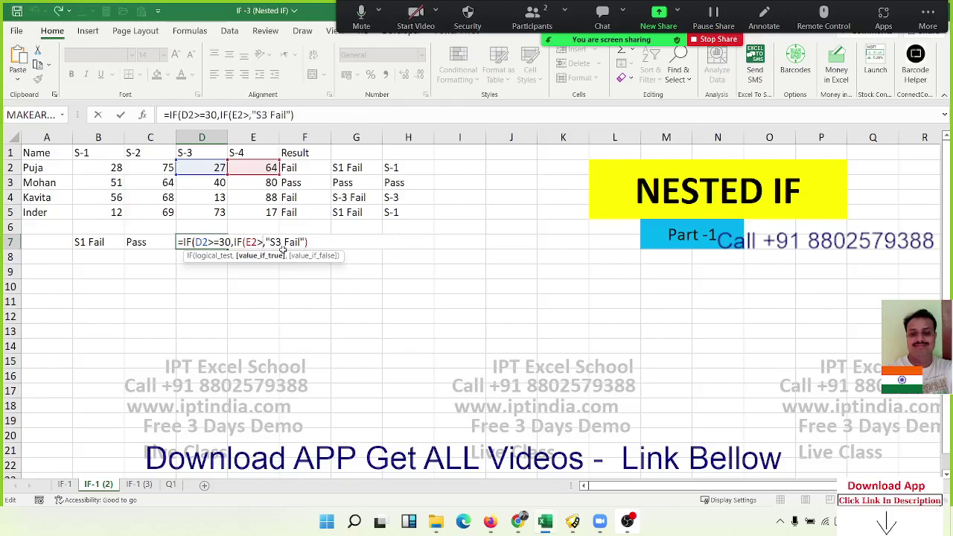
key(ctrl+v)
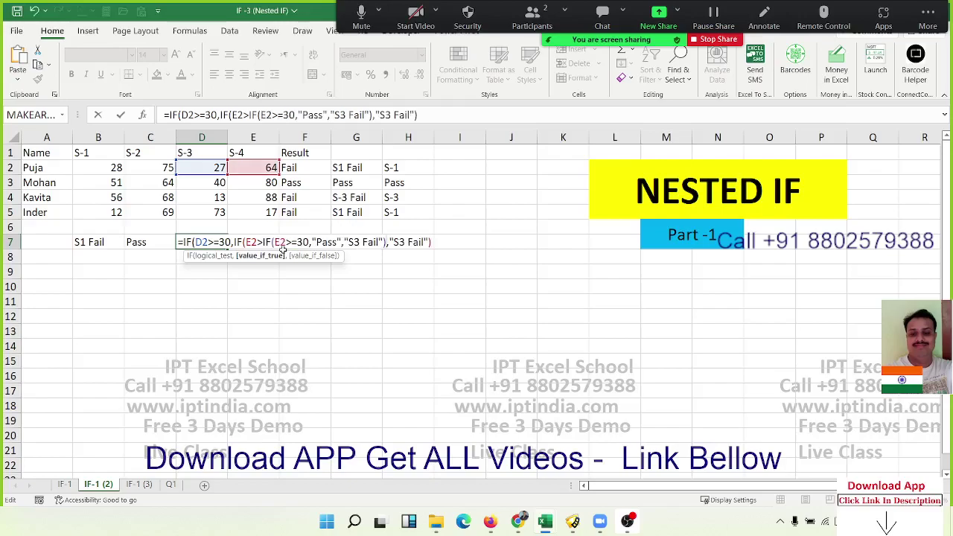
key(Escape)
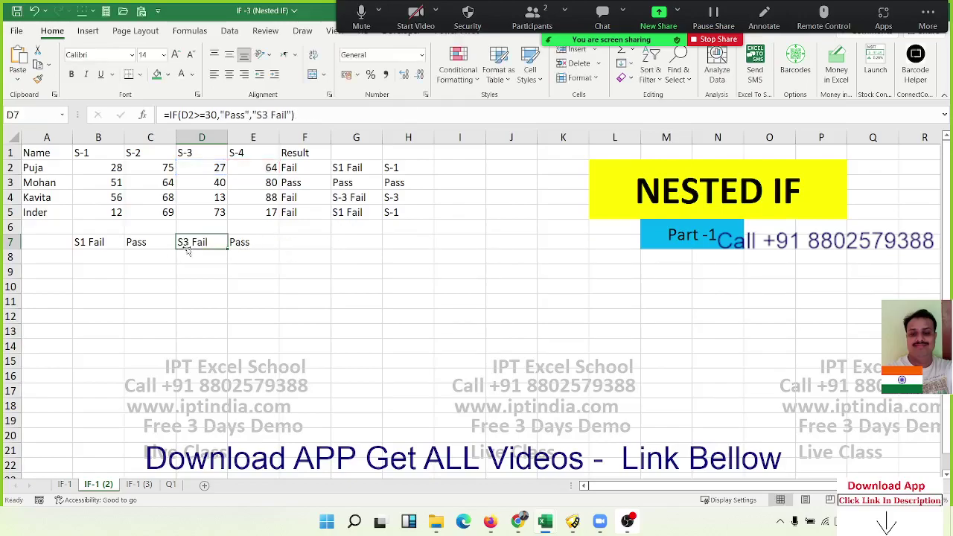
- Replace "Pass" in D7 with E7's check, giving =IF(D2>=30,IF(E2>=30,"Pass","S3 Fail"),"S3 Fail")
double_click(188, 251)
double_click(244, 243)
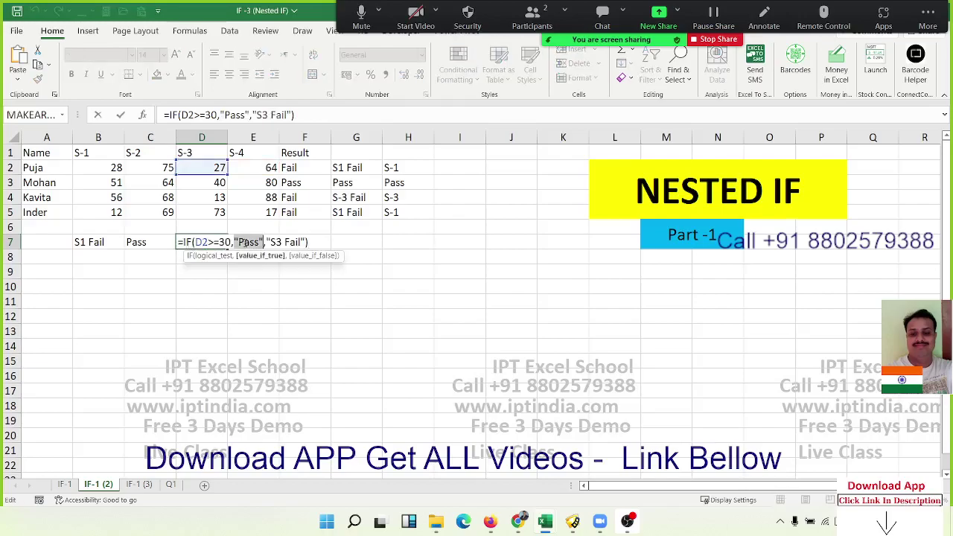
key(ctrl+v)
click(243, 241)
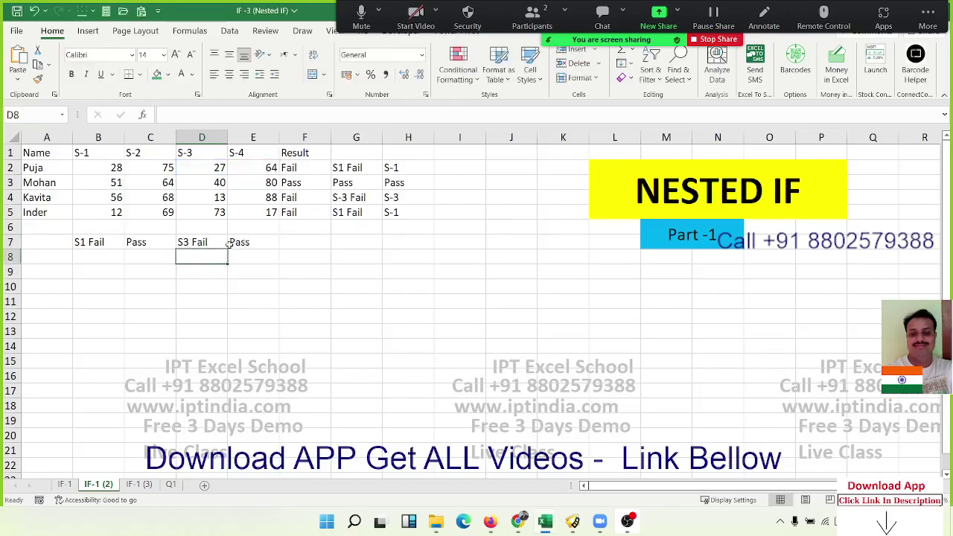
drag(242, 240, 166, 238)
- Copy D7's nested formula text for use in C7
click(187, 273)
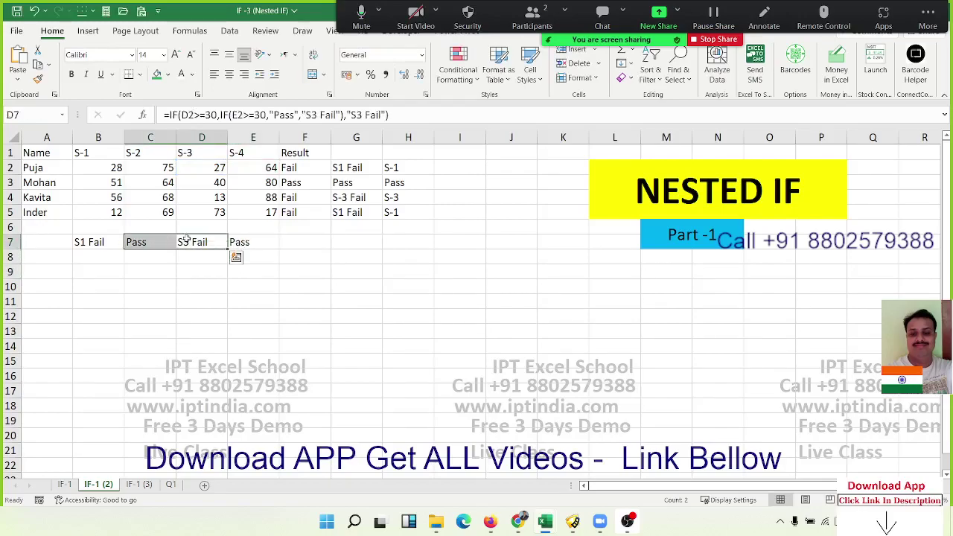
double_click(188, 241)
drag(184, 242, 447, 240)
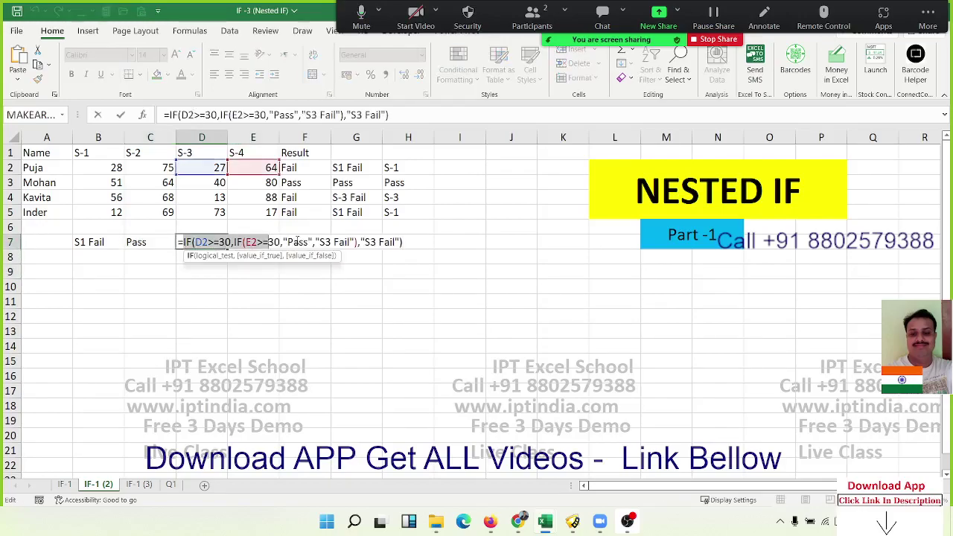
key(Escape)
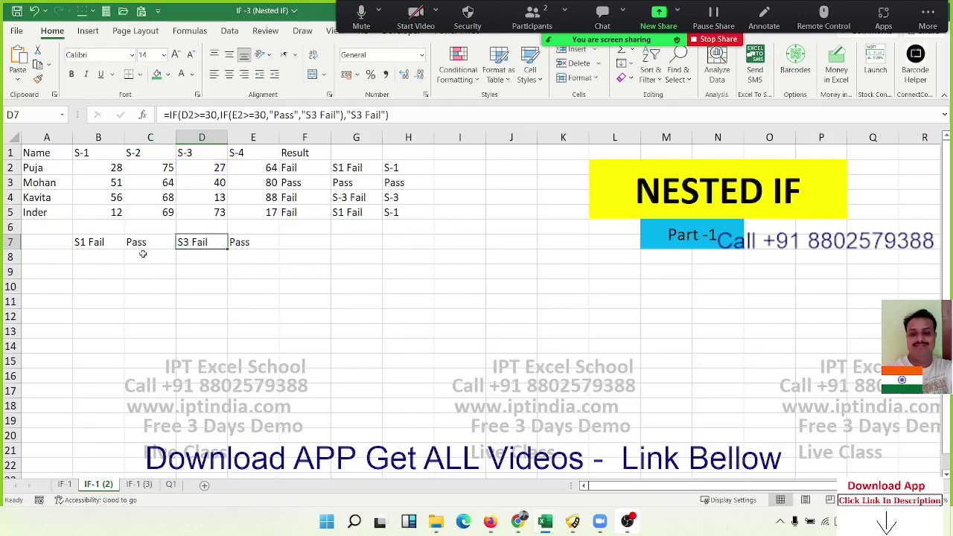
click(143, 244)
double_click(143, 244)
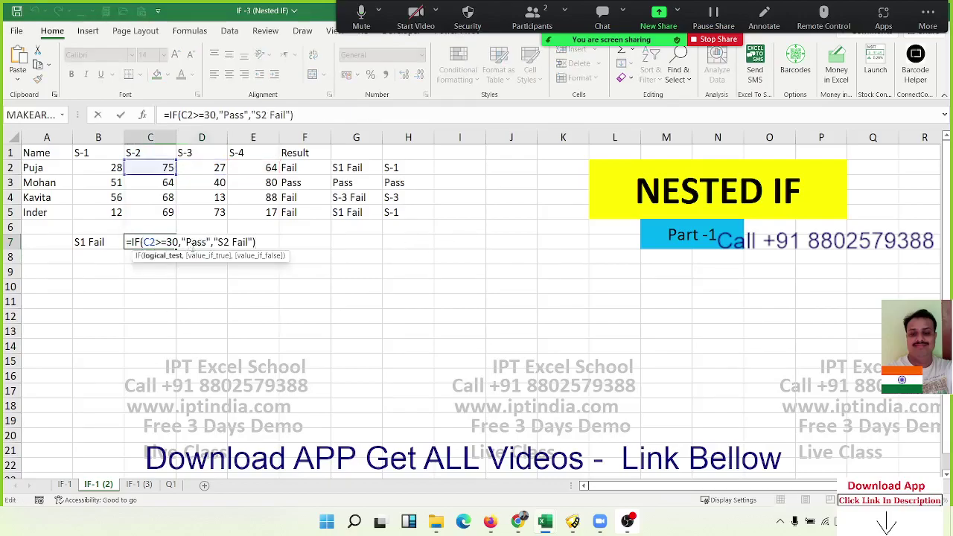
- Replace "Pass" in C7 with D7's nested check, so C7 shows S3 Fail
double_click(195, 243)
key(ctrl+v)
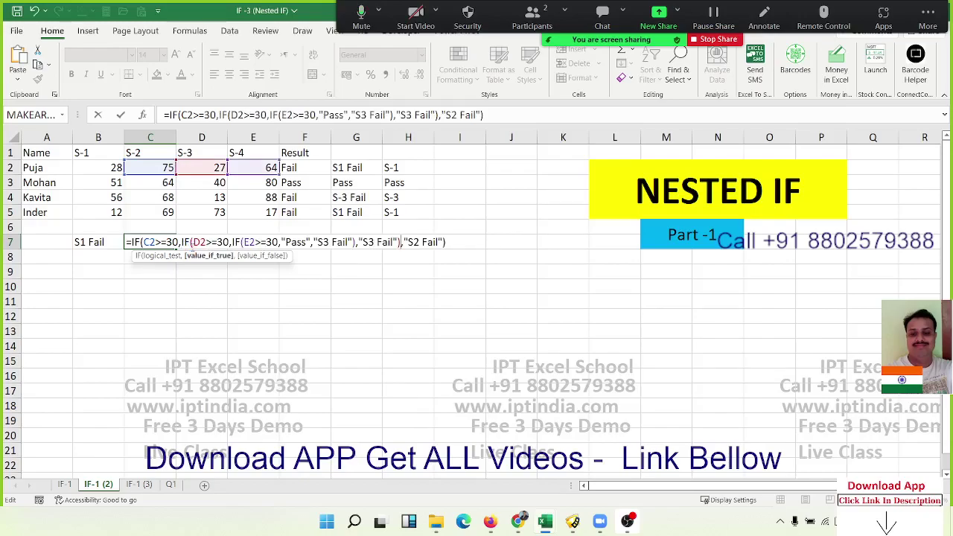
key(Return)
key(Up)
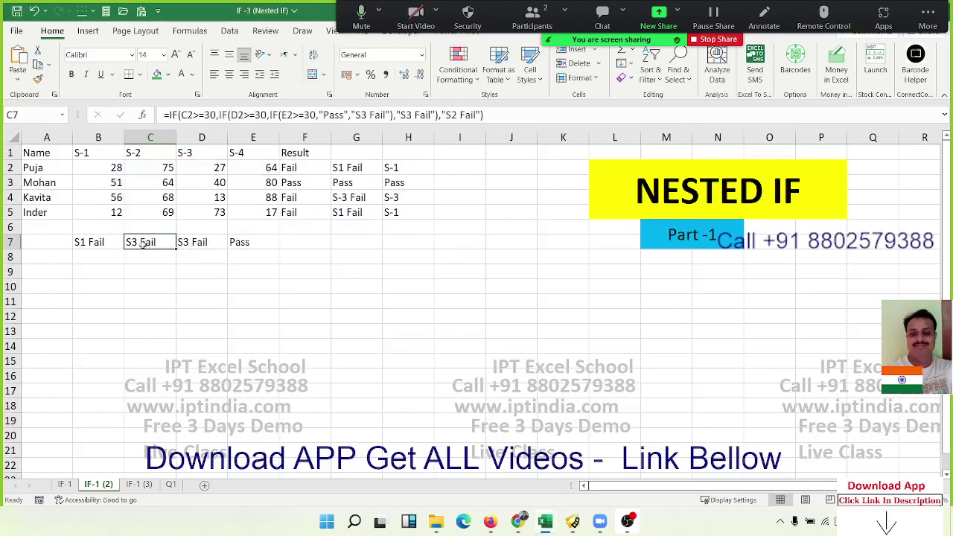
- Copy C7's full nested formula text for use in B7
double_click(141, 244)
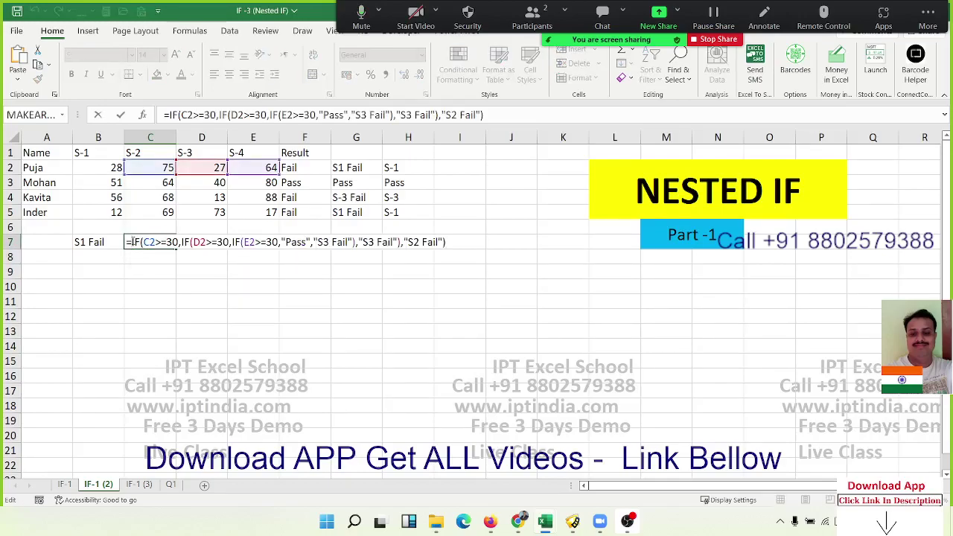
drag(131, 242, 446, 243)
key(Escape)
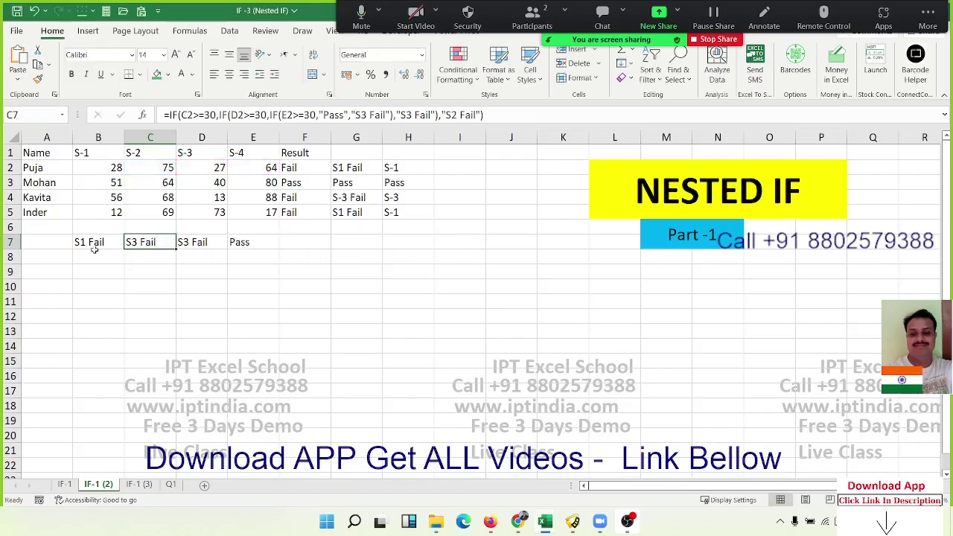
double_click(94, 249)
- Replace "Pass" in B7 with C7's nested check, forming one four-subject formula showing S1 Fail
drag(131, 242, 159, 242)
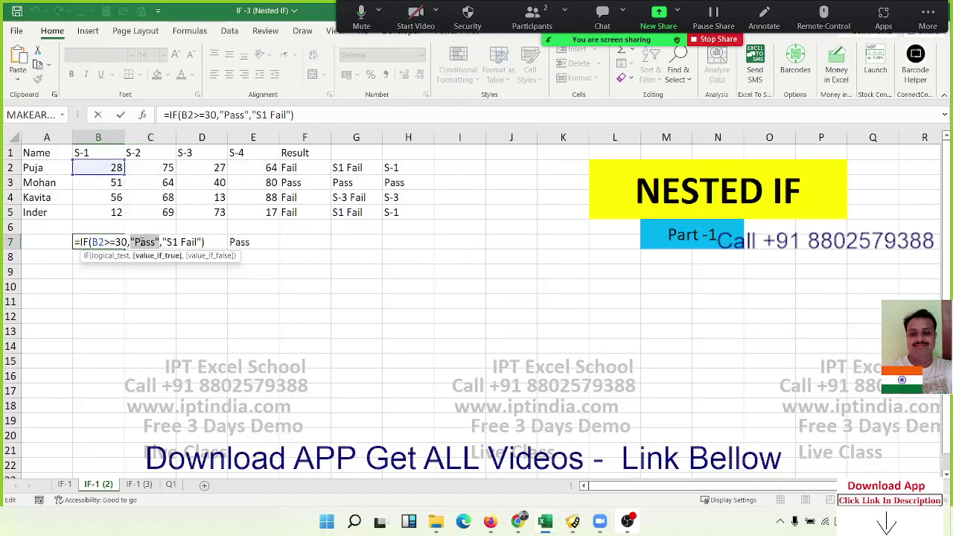
key(ctrl+v)
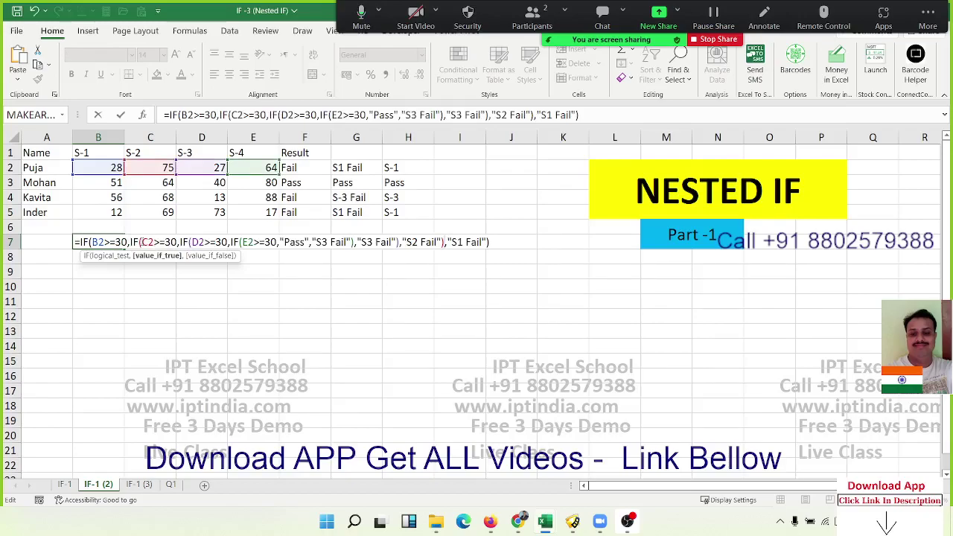
key(Return)
key(Up)
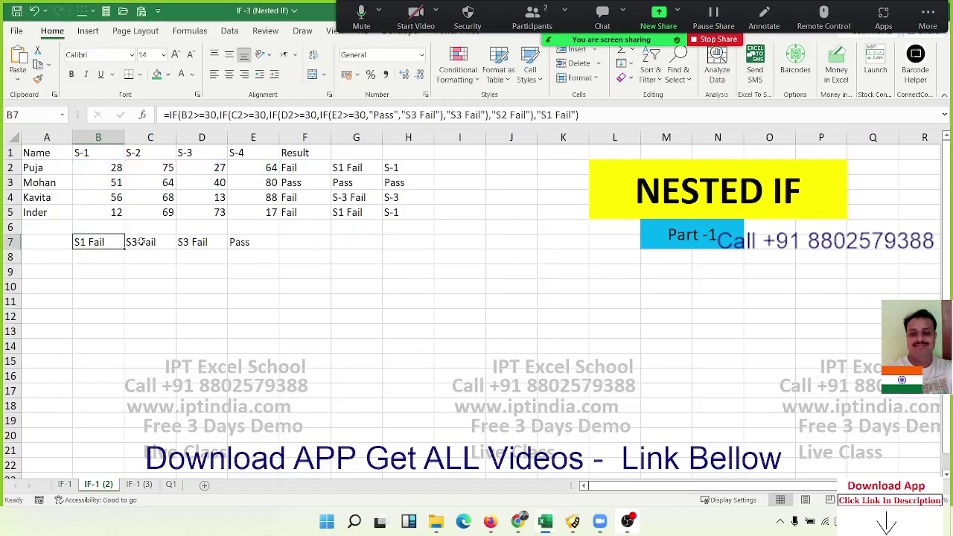
double_click(100, 242)
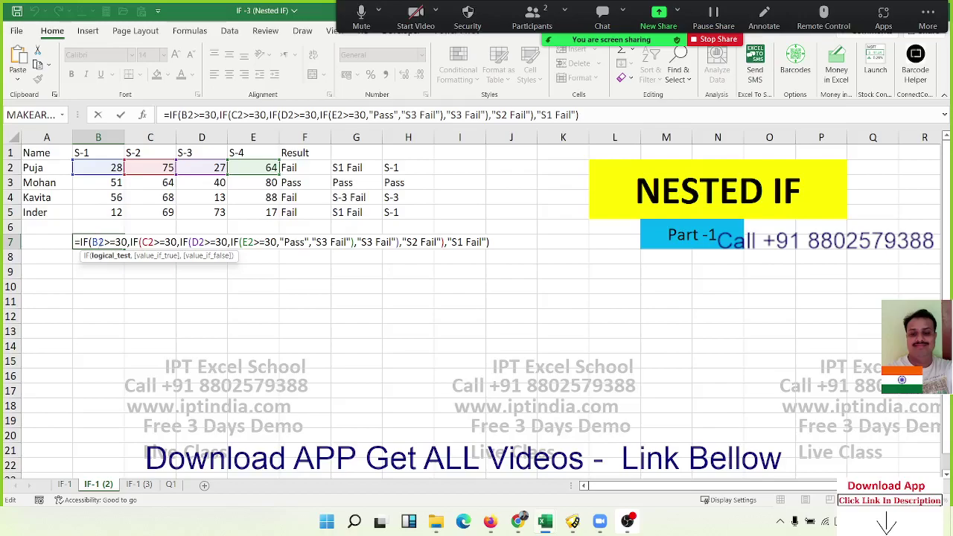
key(Escape)
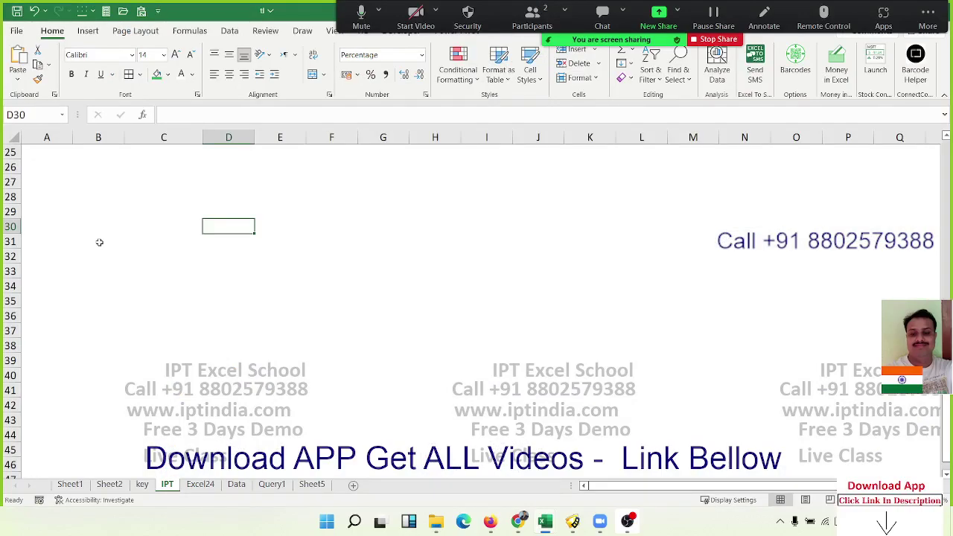
key(Up)
key(Up)
key(Up)
key(Left)
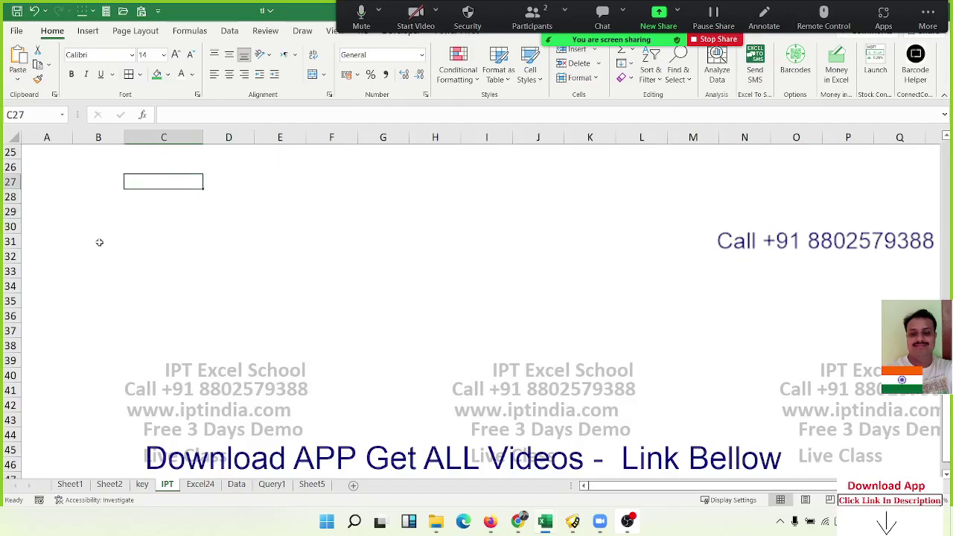
key(Right)
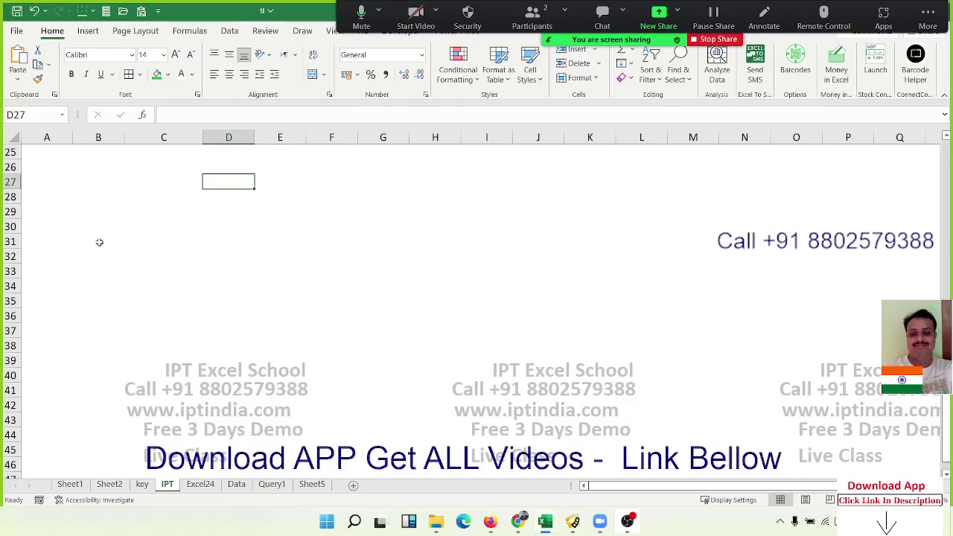
- Enter 'Advanced Excel with Formulas' in cell D27 and move to E28
text(Ad)
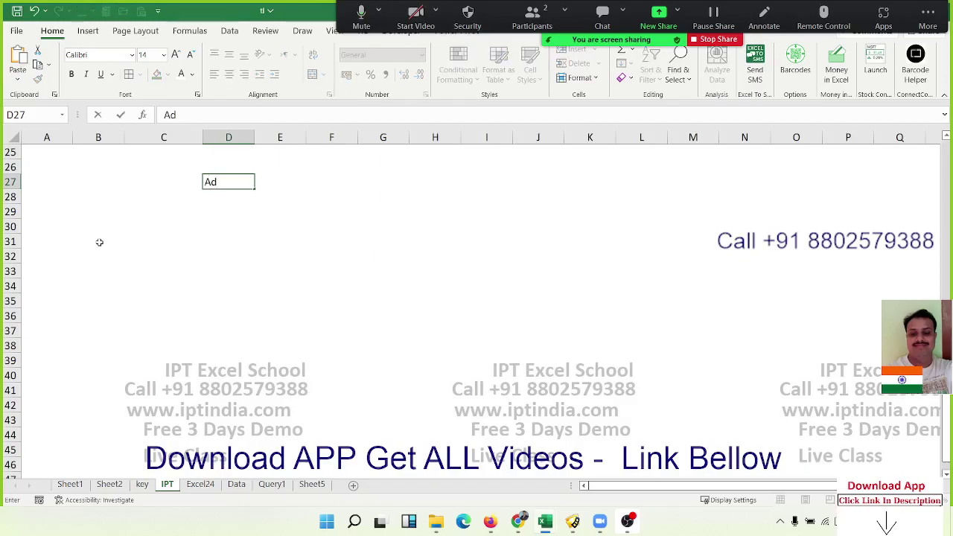
text(vanced Excel )
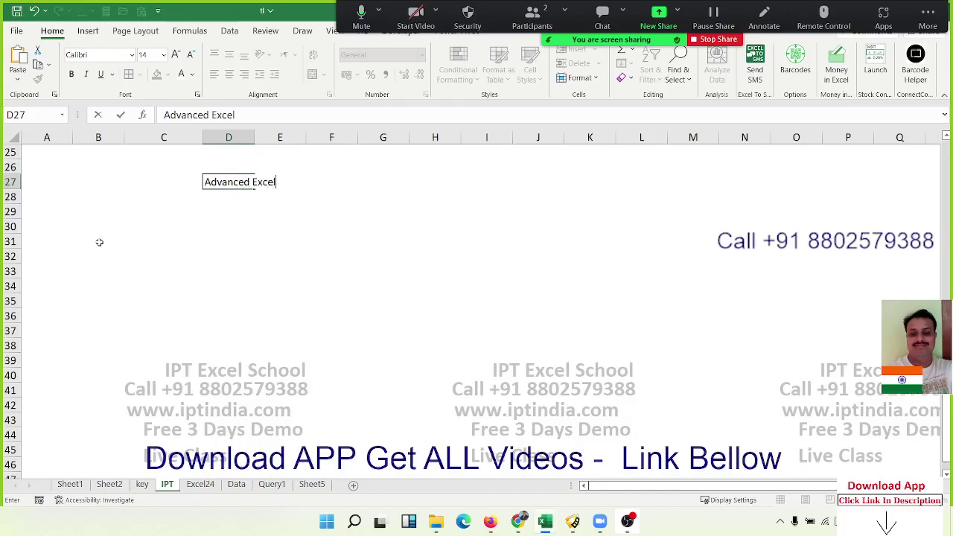
text(with )
text(Form)
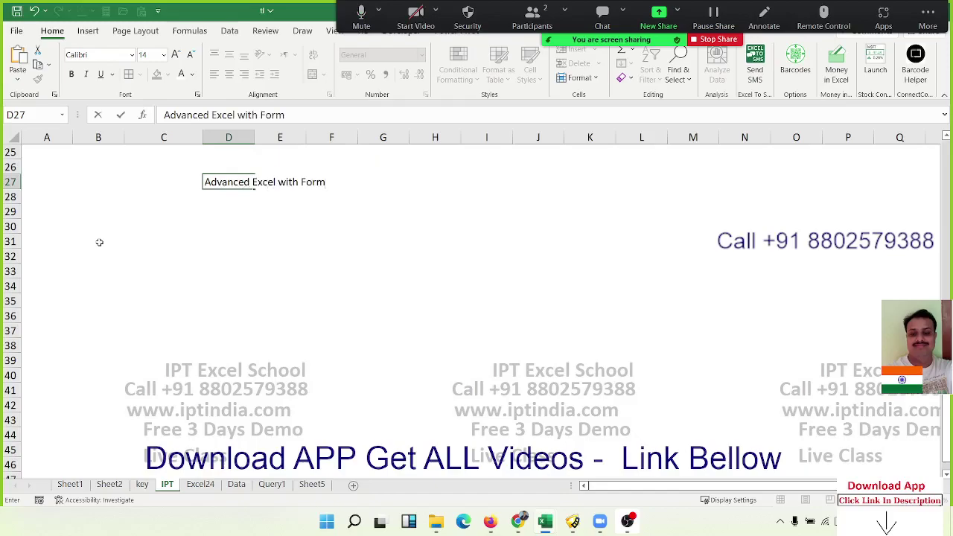
text(ulas)
key(Return)
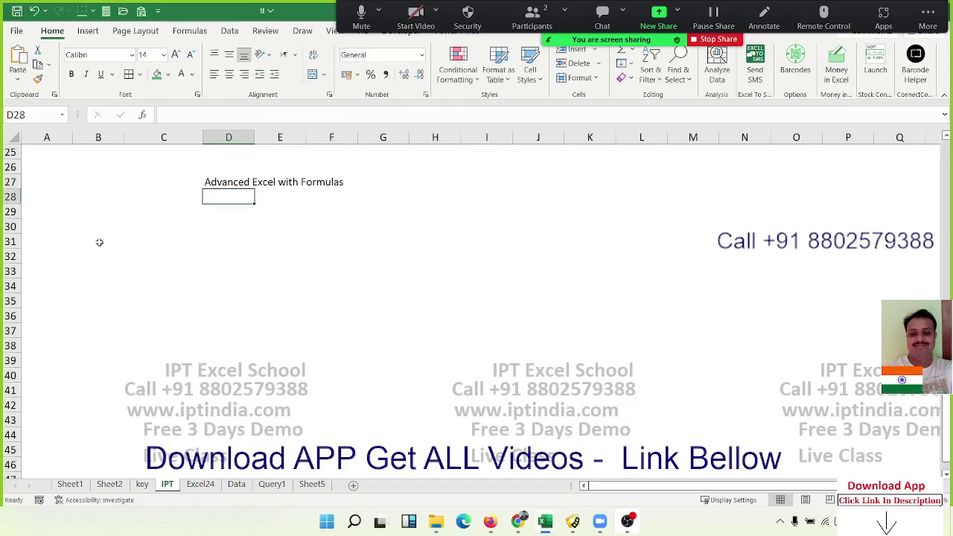
key(Right)
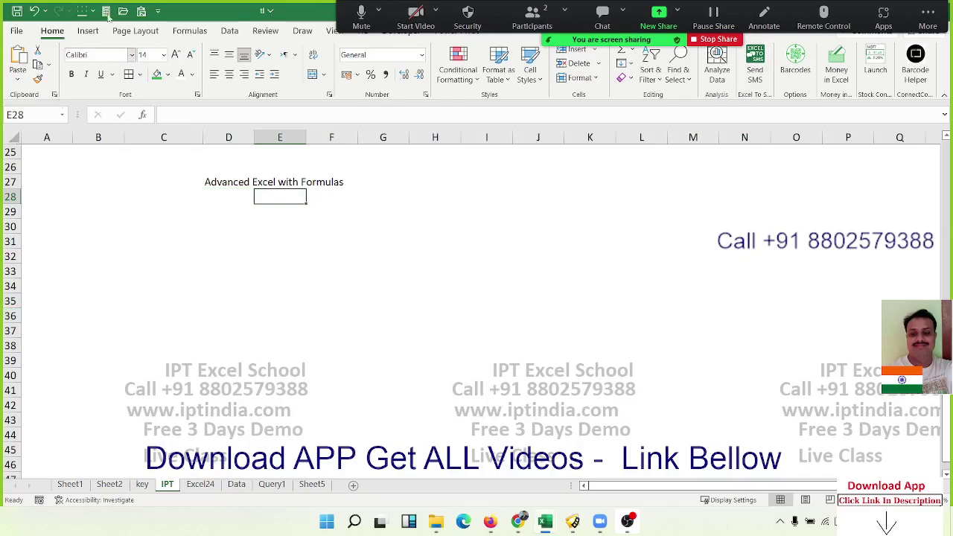
click(88, 30)
click(135, 30)
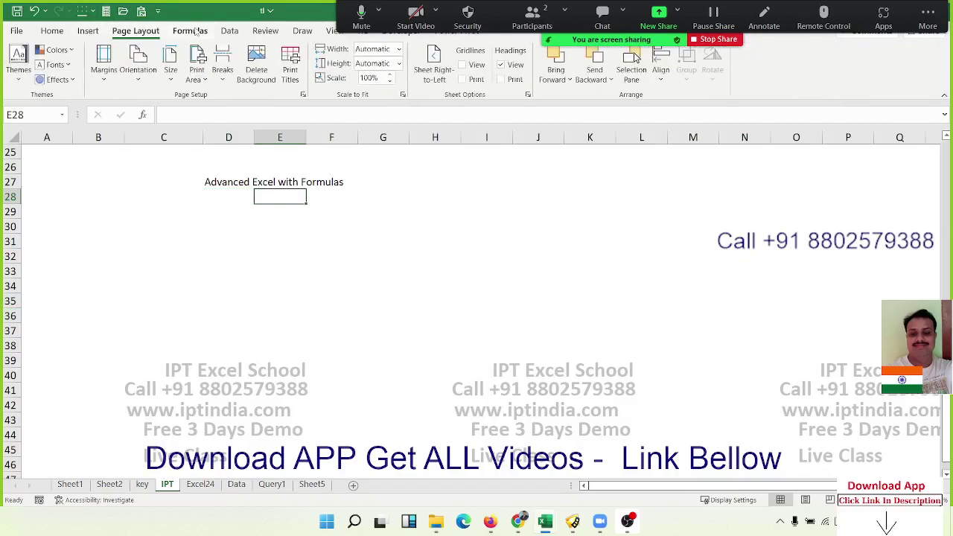
click(189, 30)
click(229, 31)
click(265, 31)
click(302, 30)
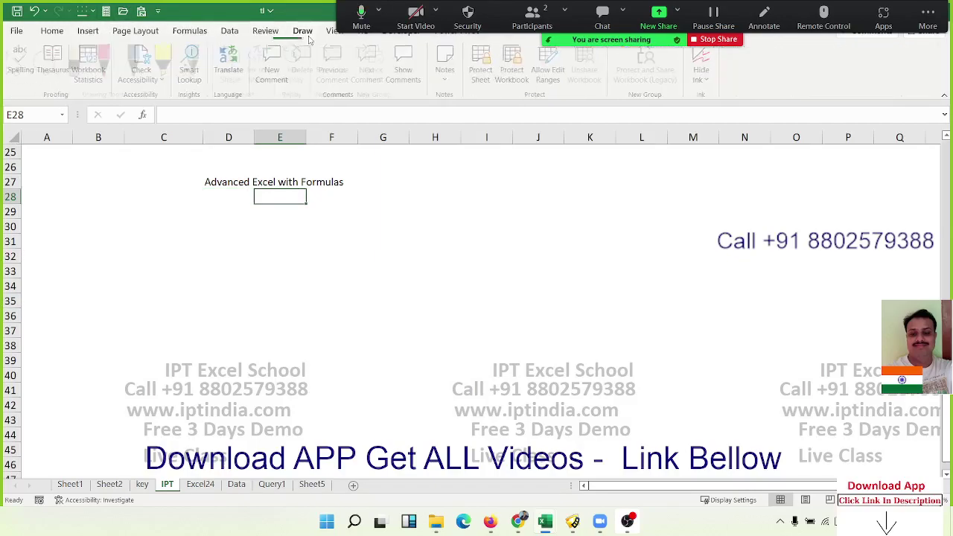
click(265, 31)
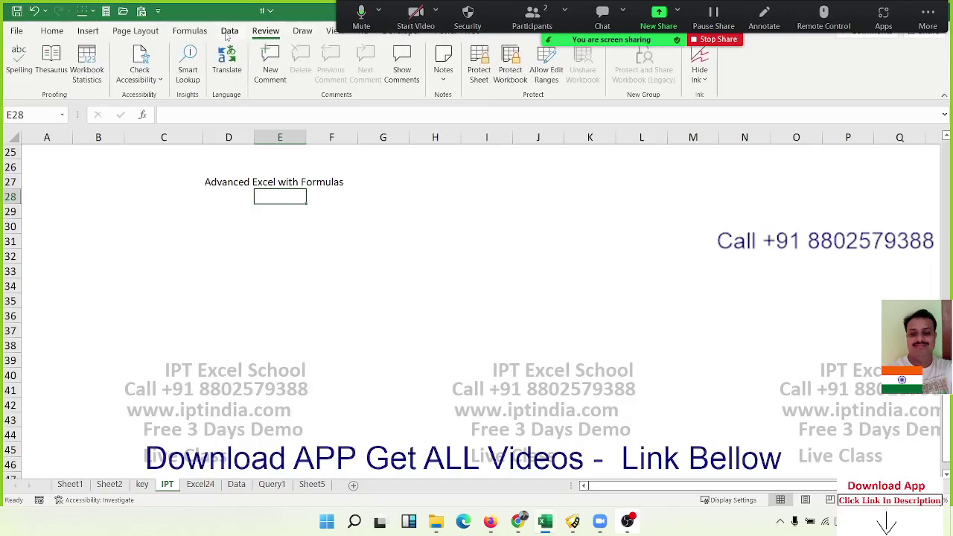
click(230, 31)
click(135, 30)
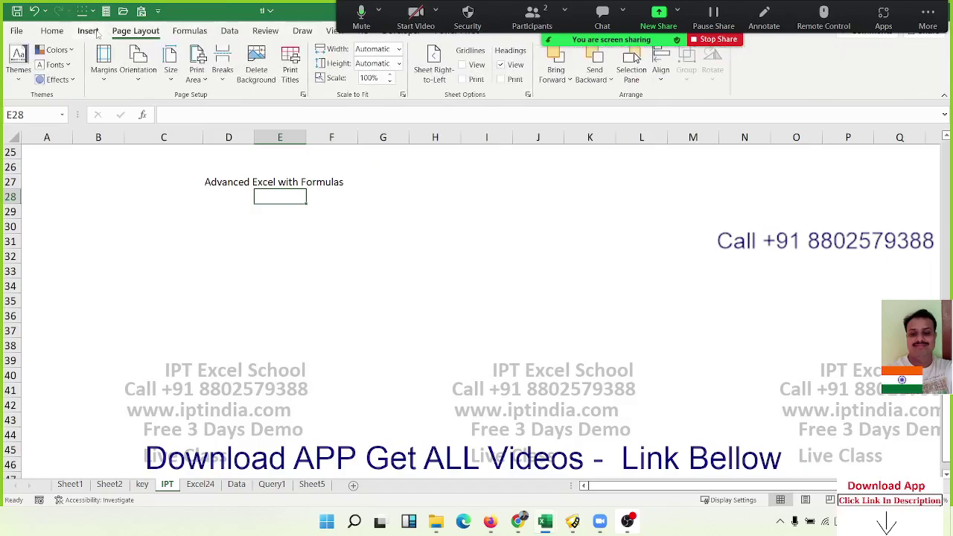
click(88, 31)
click(52, 31)
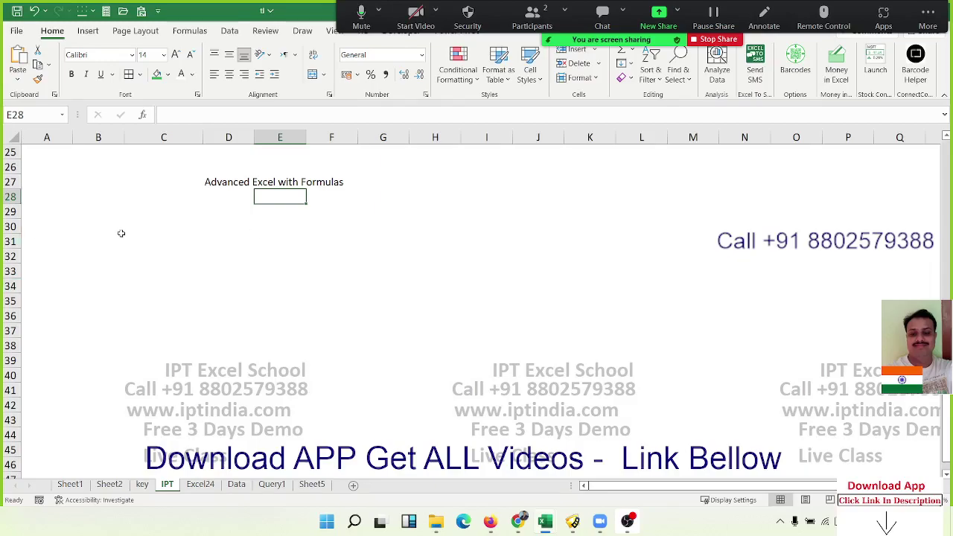
text(>300)
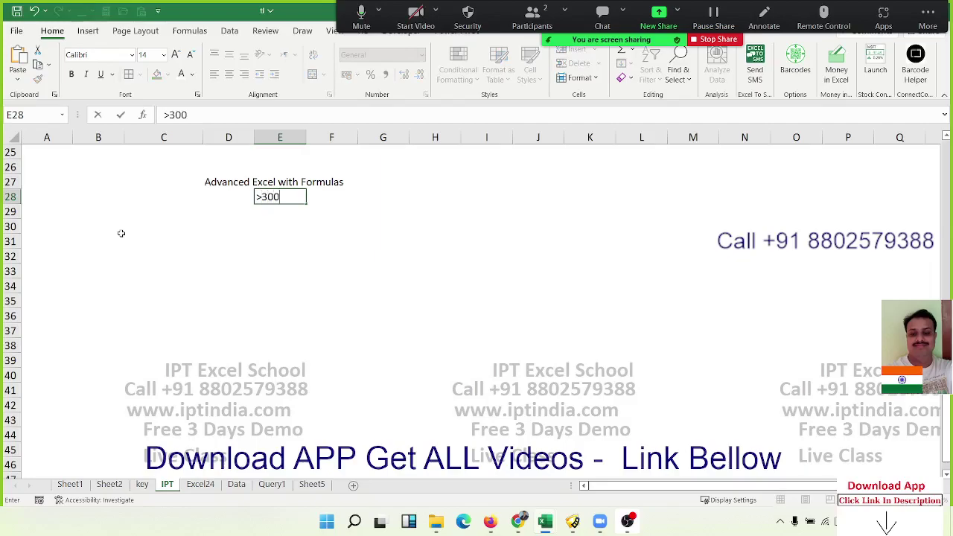
key(Return)
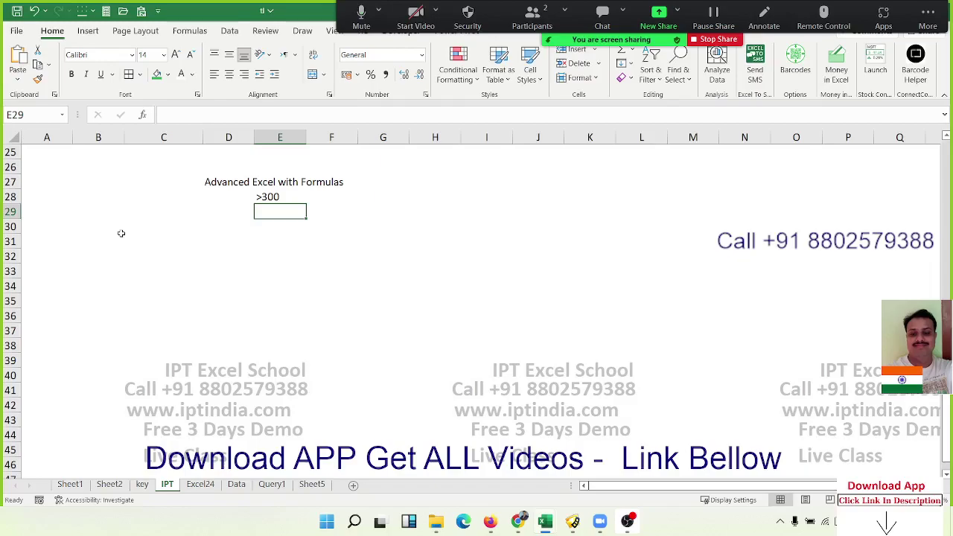
key(Up)
key(Delete)
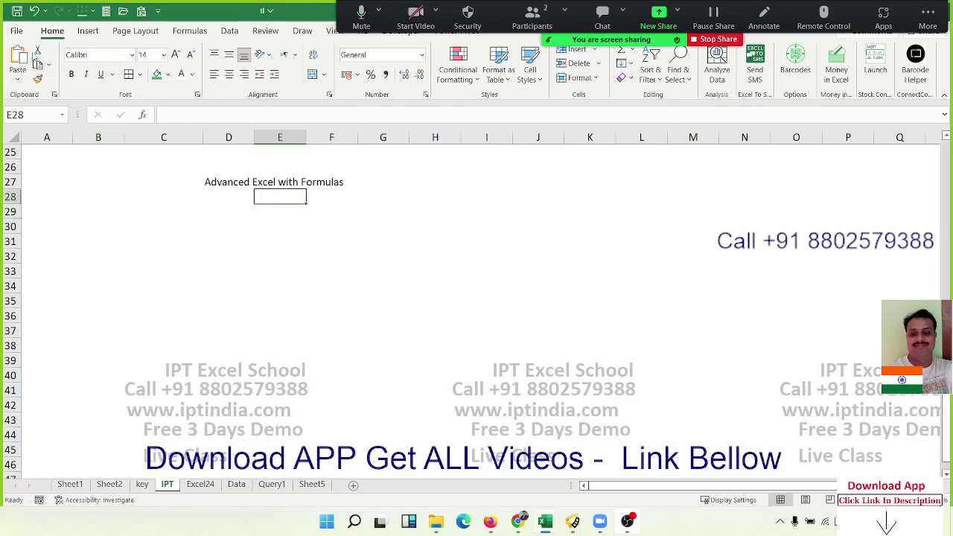
click(17, 31)
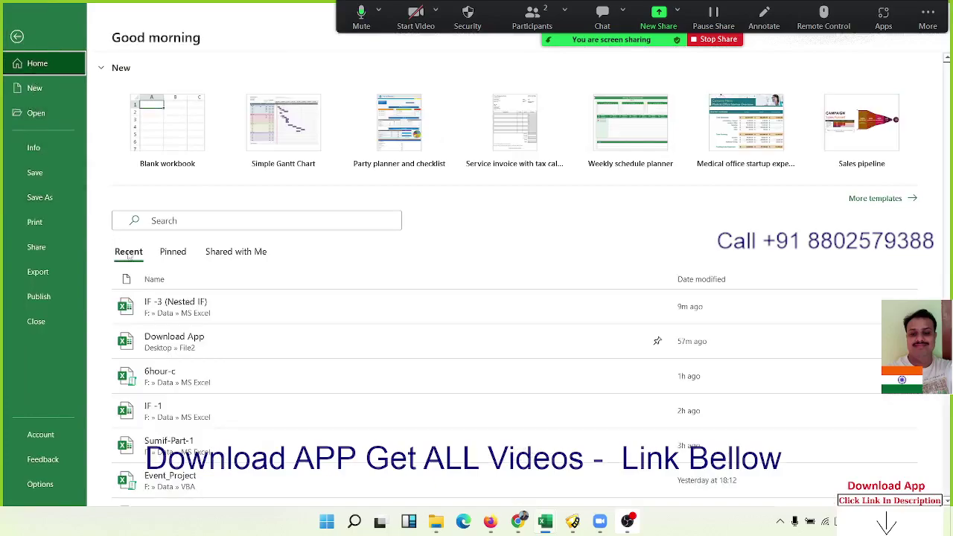
- Open the DA-Sales workbook from the Recent list to show its sales dashboard
scroll(234, 383, down, 3)
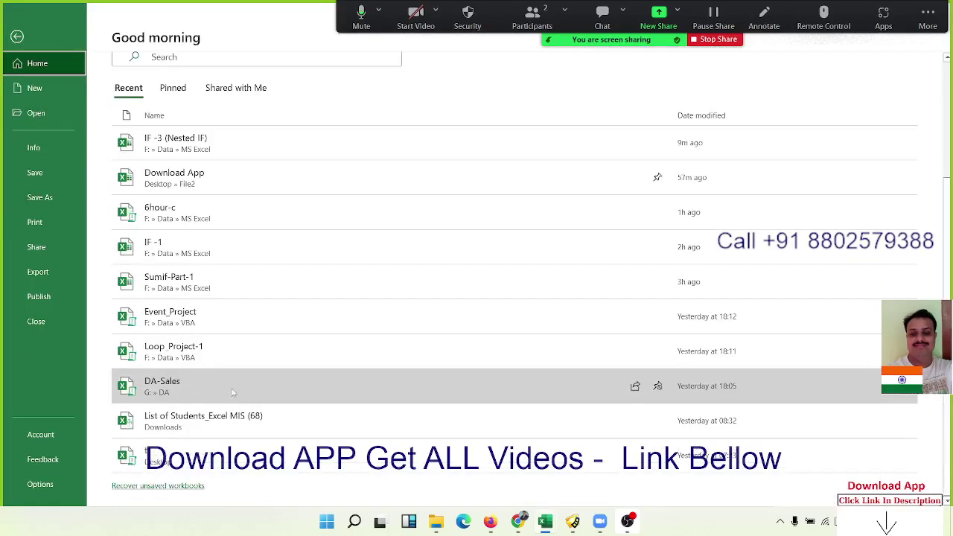
click(232, 392)
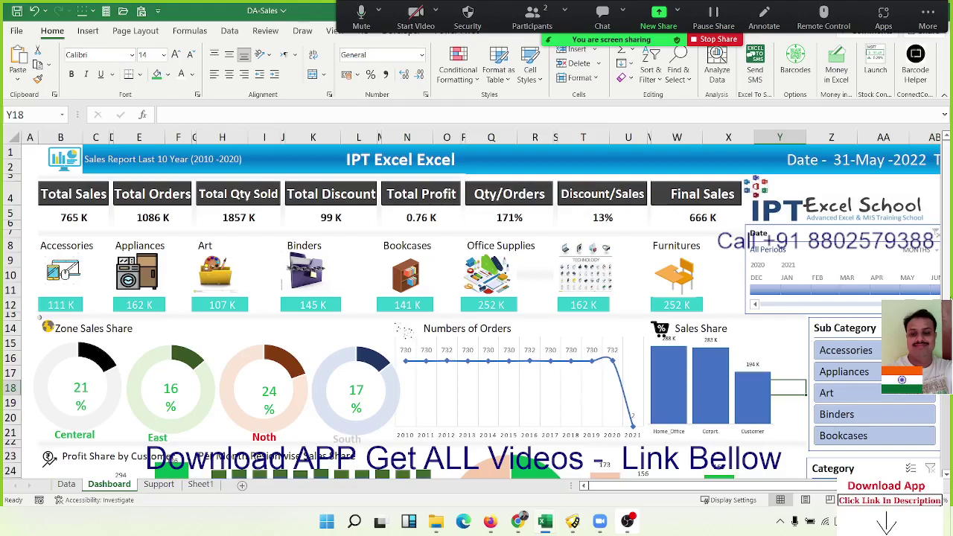
- Look over the DA-Sales dashboard and view the Data sheet before returning to Dashboard
scroll(945, 402, down, 1)
scroll(945, 402, down, 2)
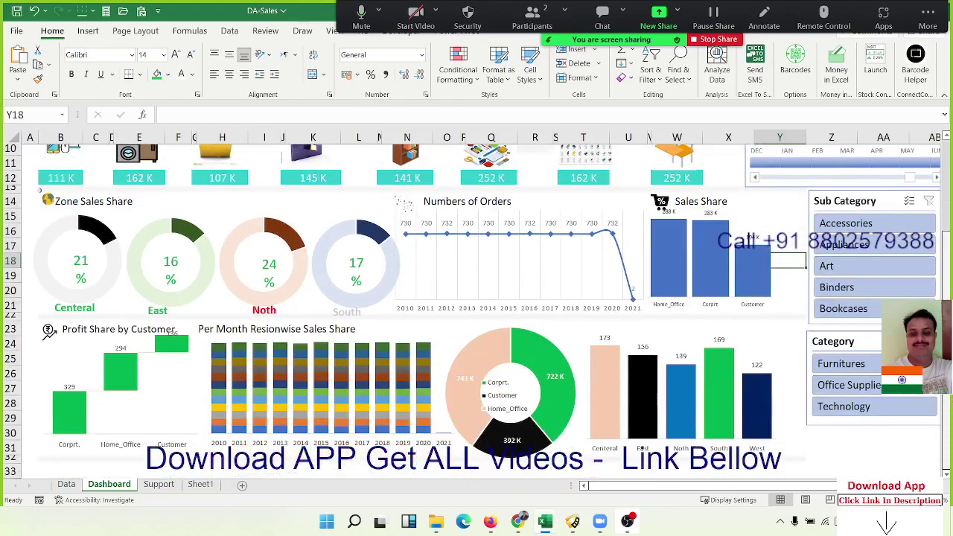
scroll(945, 402, up, 3)
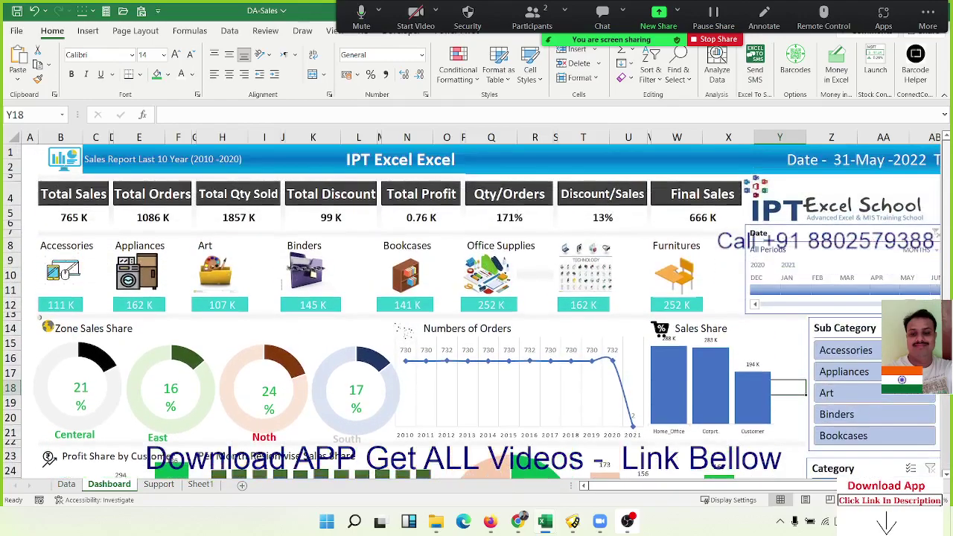
click(65, 485)
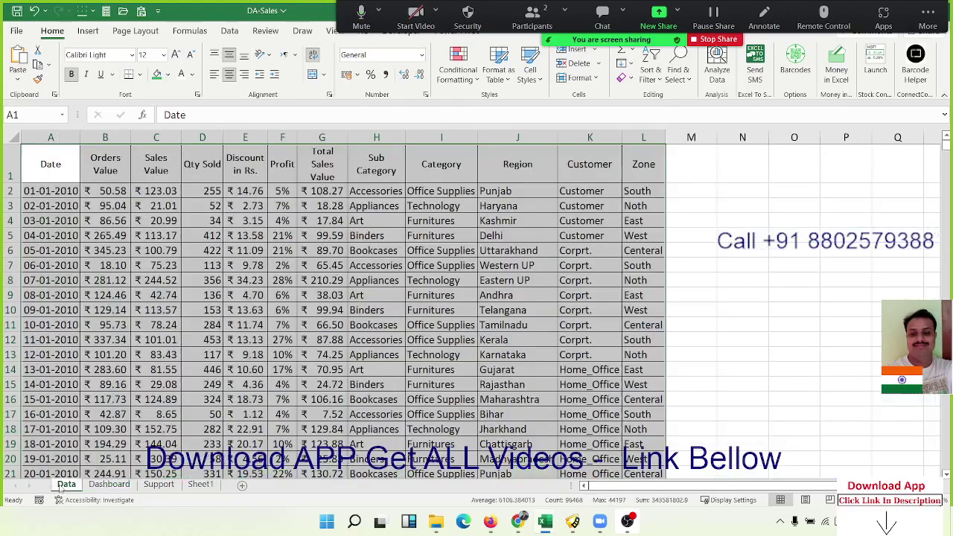
click(109, 484)
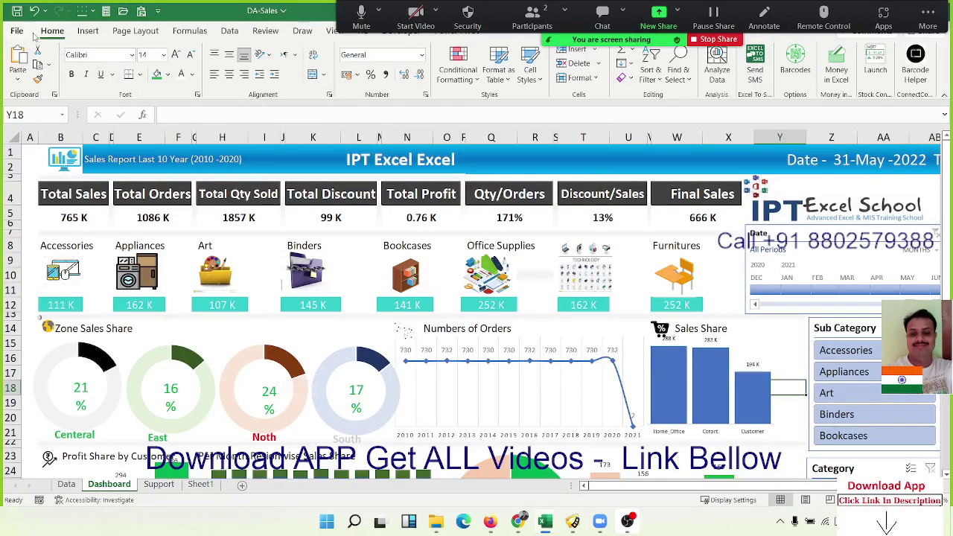
- Scroll the dashboard once more, then close the DA-Sales workbook
scroll(186, 225, down, 1)
scroll(186, 225, down, 6)
scroll(186, 226, up, 3)
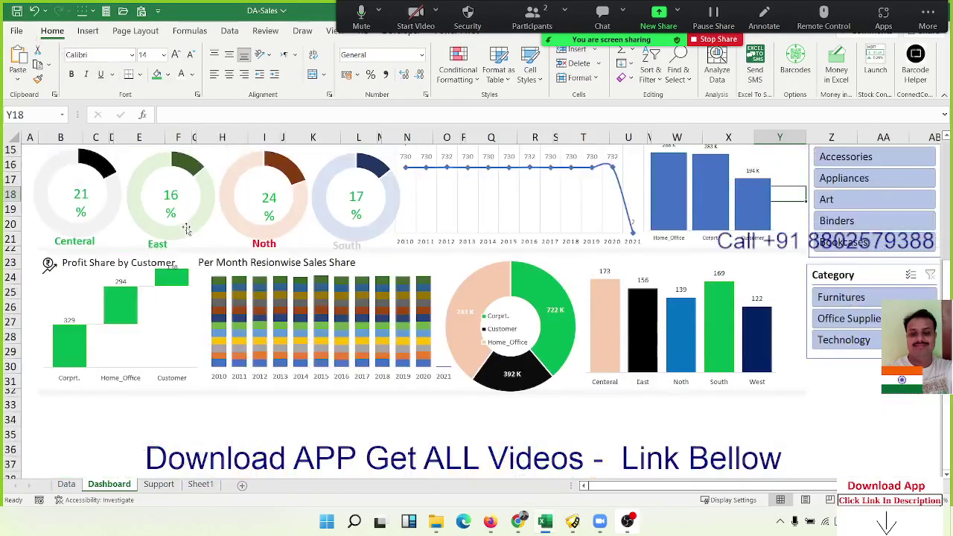
scroll(187, 226, up, 5)
click(15, 30)
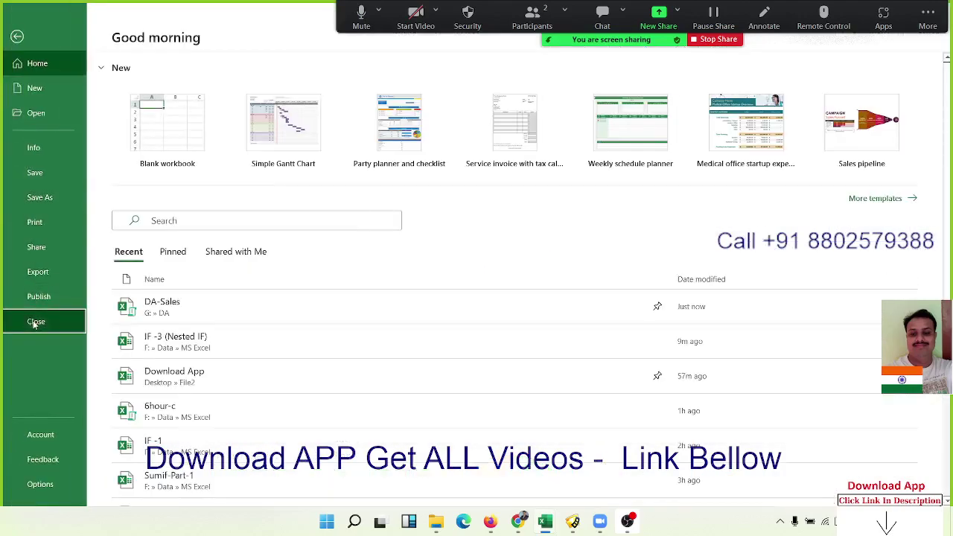
key(Escape)
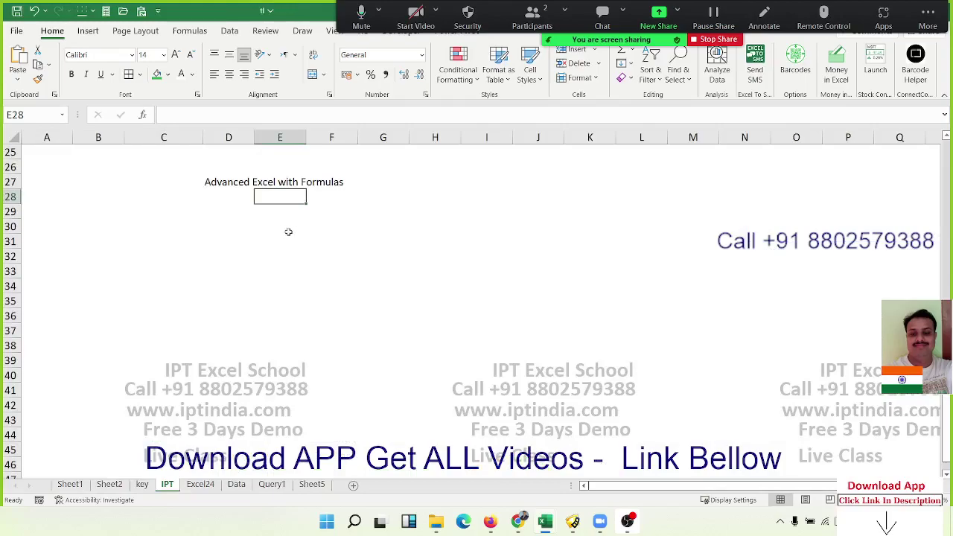
- Enter the duration '2 Month' in G27, correcting the typing slips
click(390, 182)
text(2 )
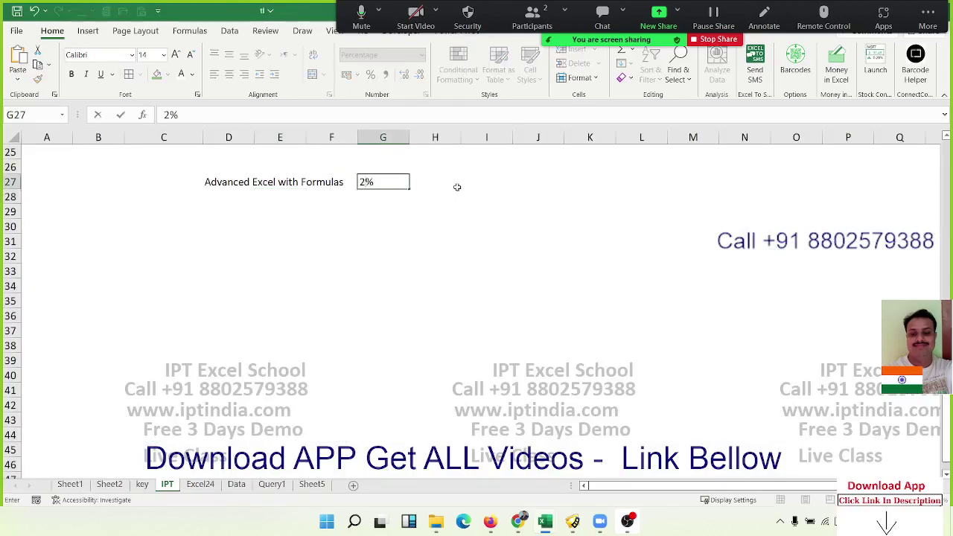
text(Mo)
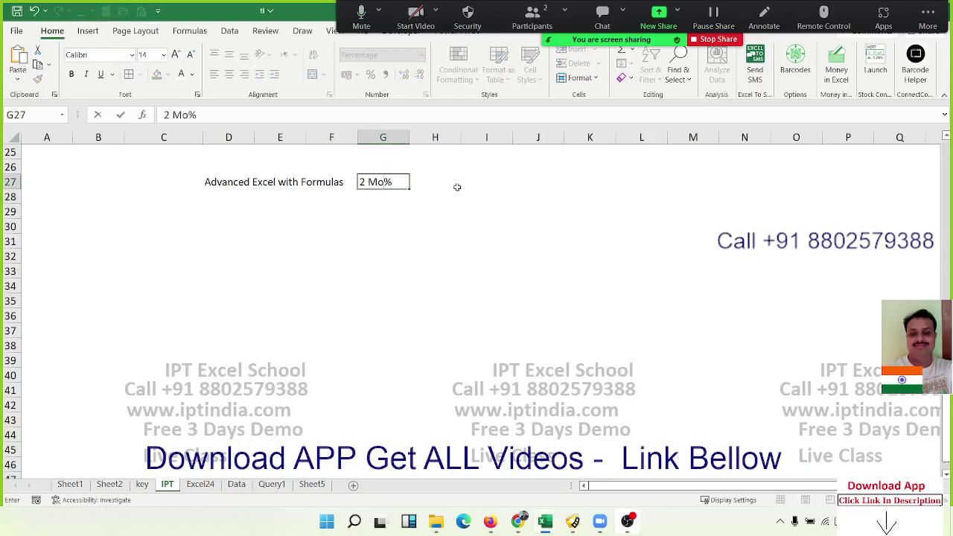
key(Delete)
text(th)
key(BackSpace)
key(BackSpace)
text(nth)
key(Return)
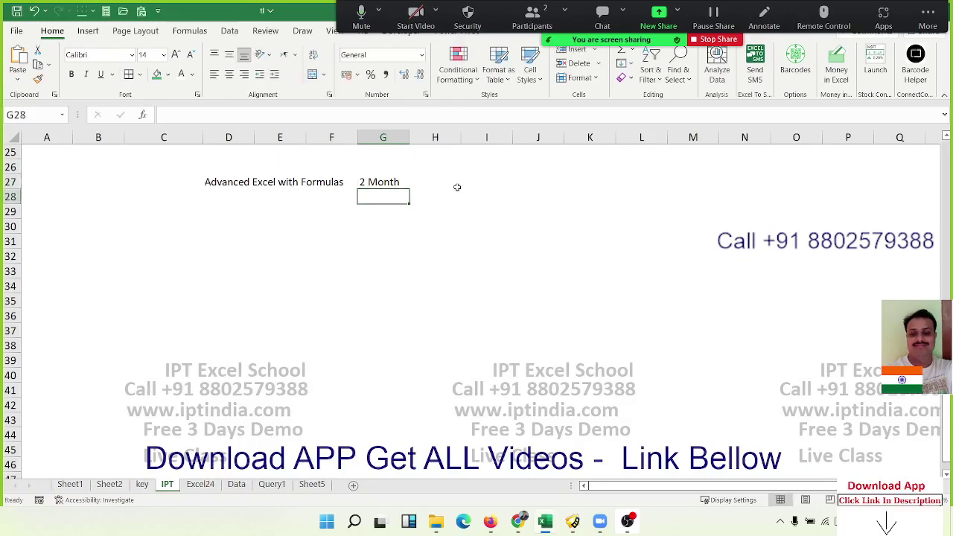
- Enter '45mt 1hour' in H27 and cancel the stray 35 in H28
click(457, 187)
text(45)
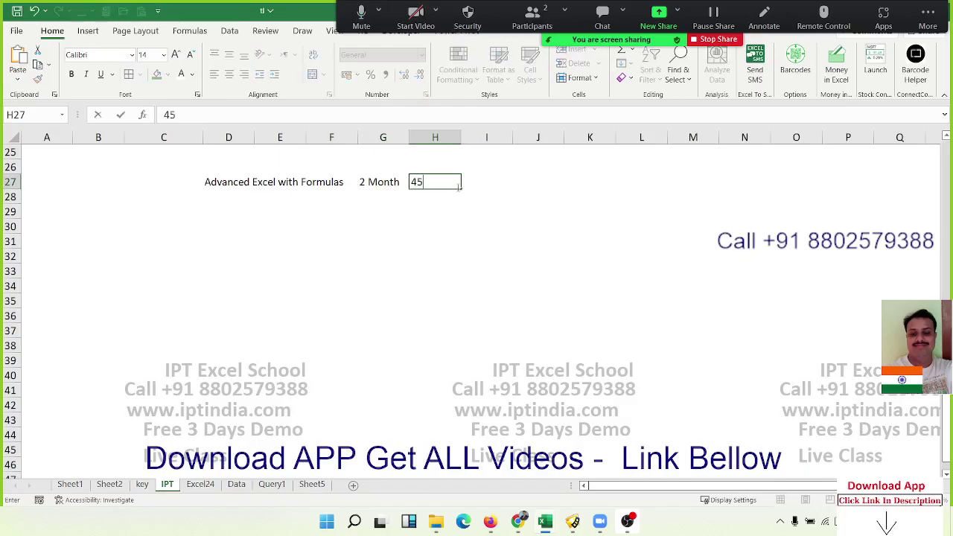
text(mt 1h)
text(ours)
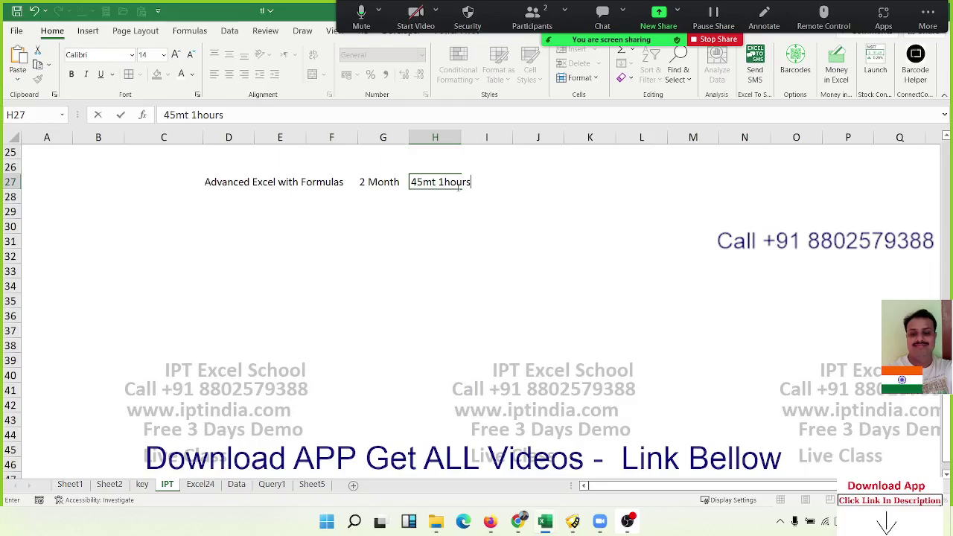
key(BackSpace)
key(Return)
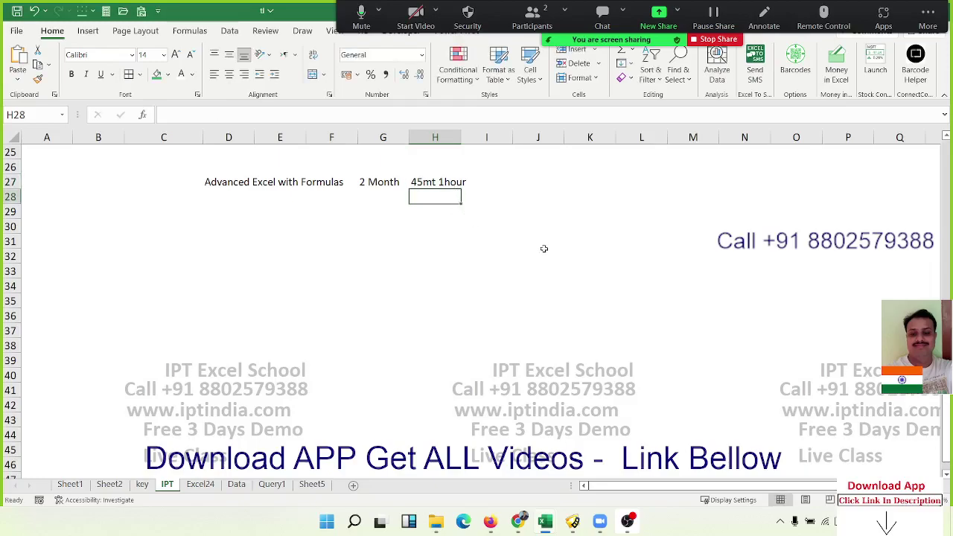
text(35)
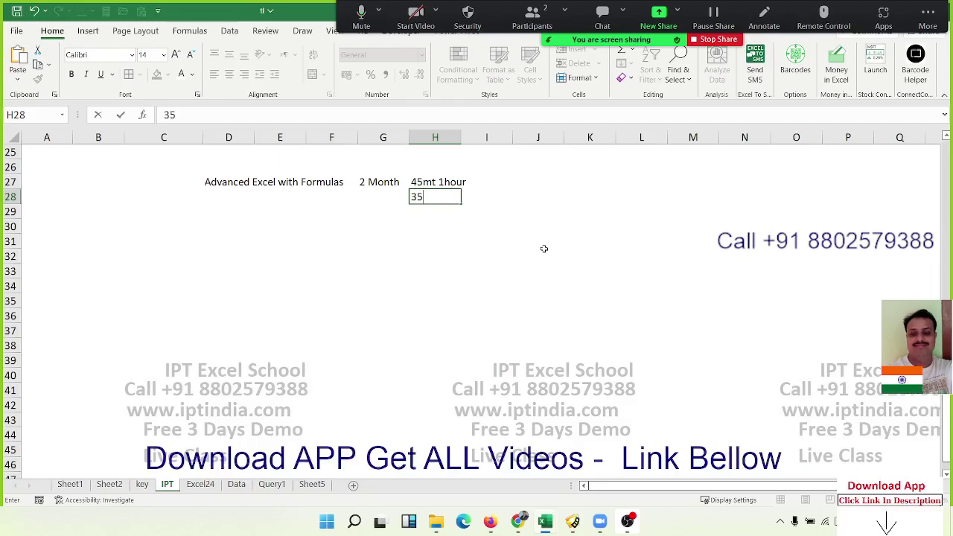
key(Escape)
- Type the notes '*' in J27, '/' in J28 and 'Table' in J26
key(Right)
key(Right)
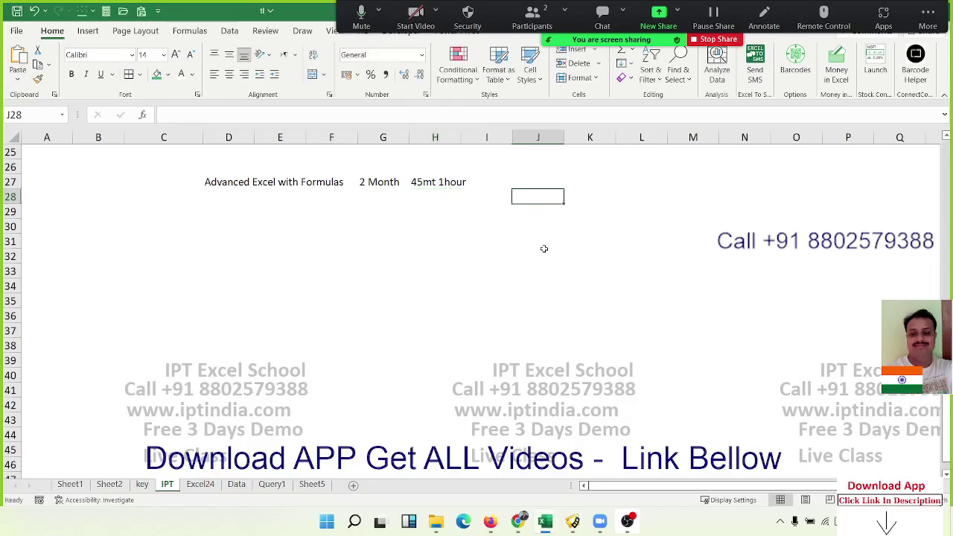
key(Up)
text(*)
key(Return)
text(/)
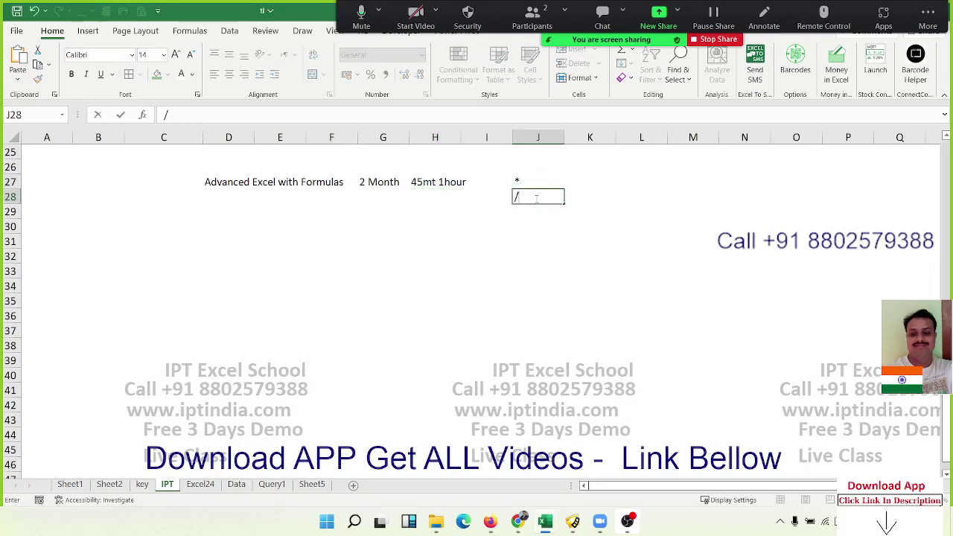
key(Return)
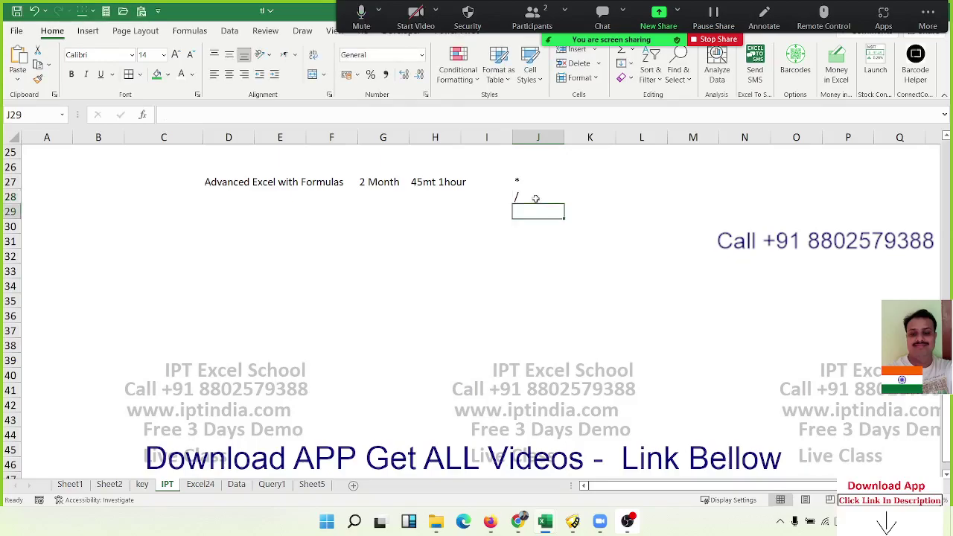
key(Up)
key(Up)
key(Up)
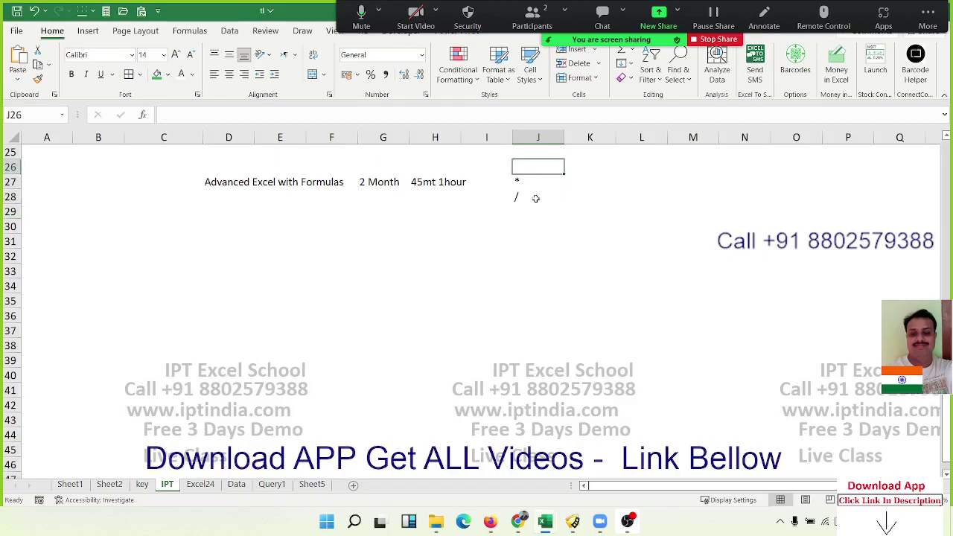
key(Down)
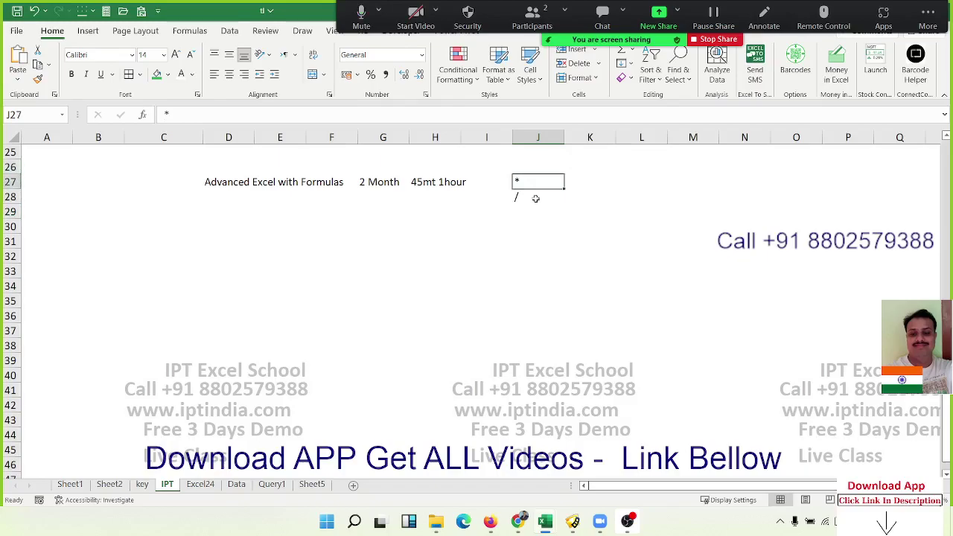
key(Up)
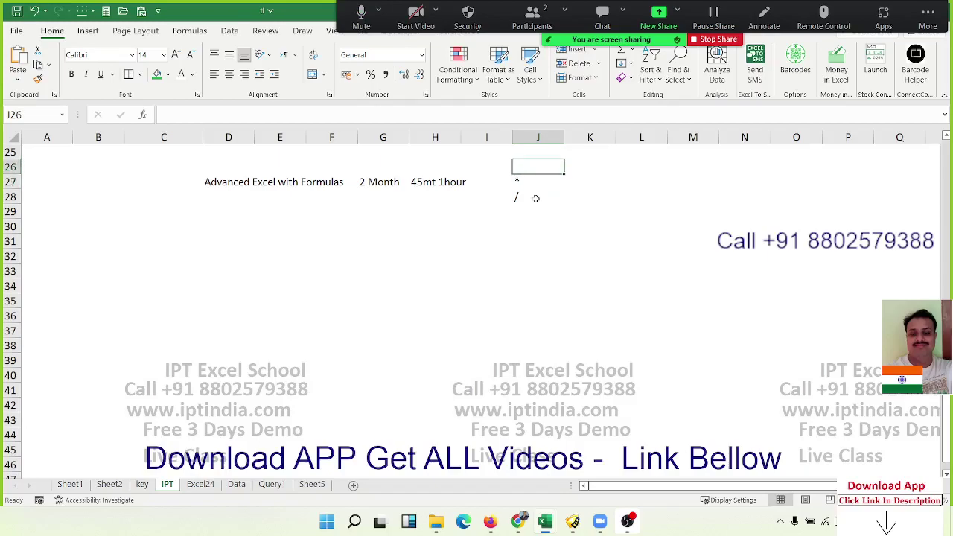
text(Table)
key(Return)
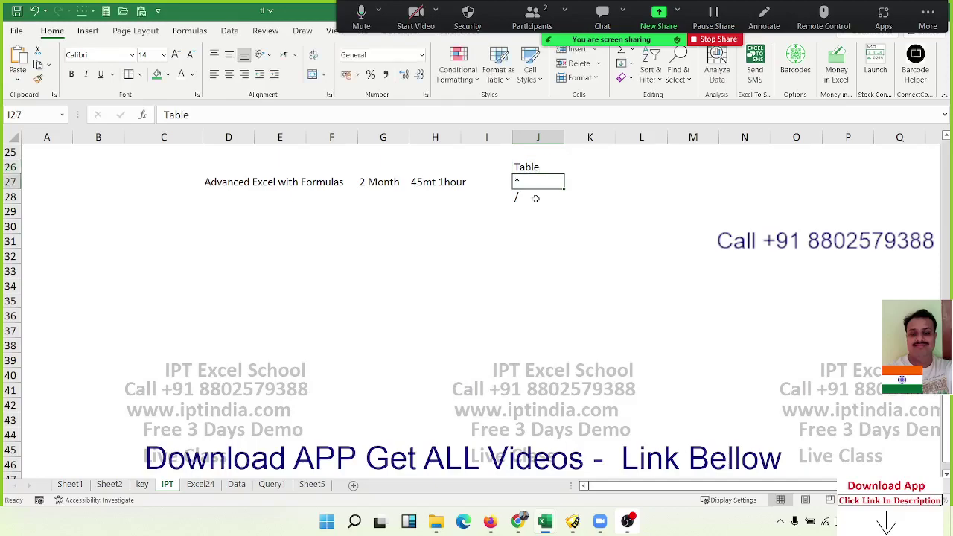
- Add 'LCM' in J29 and another 'LCM' in L27
key(Up)
key(Down)
key(Down)
key(Down)
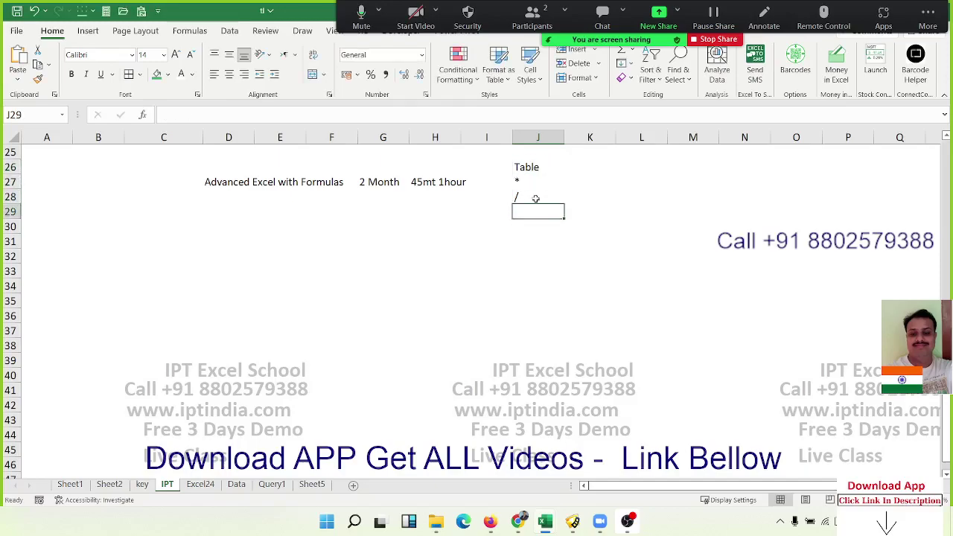
text(LCM)
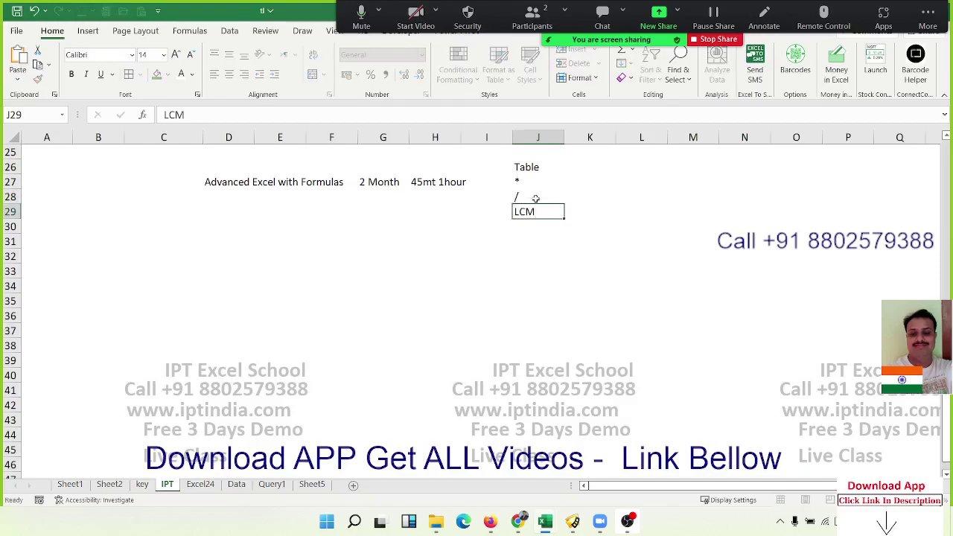
key(Right)
key(Right)
key(Up)
key(Up)
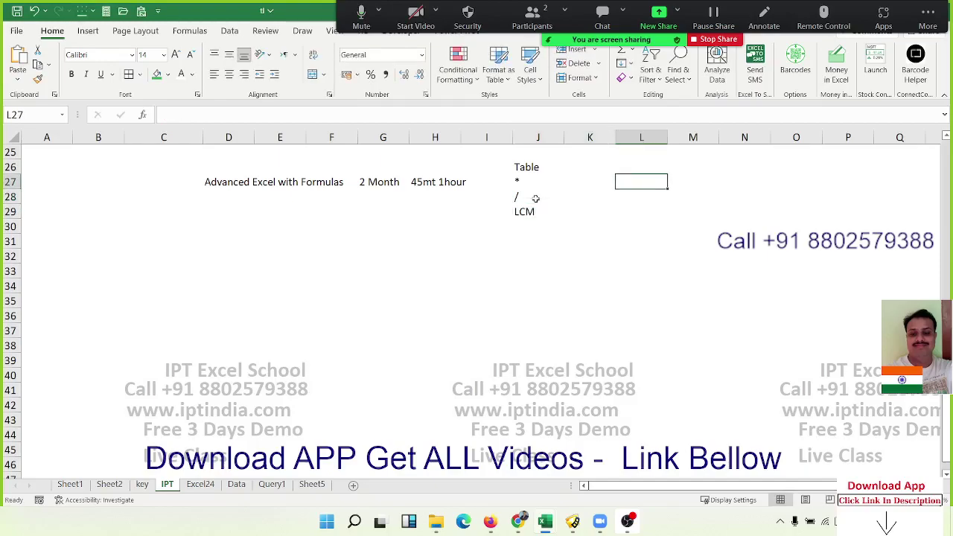
text(LCM)
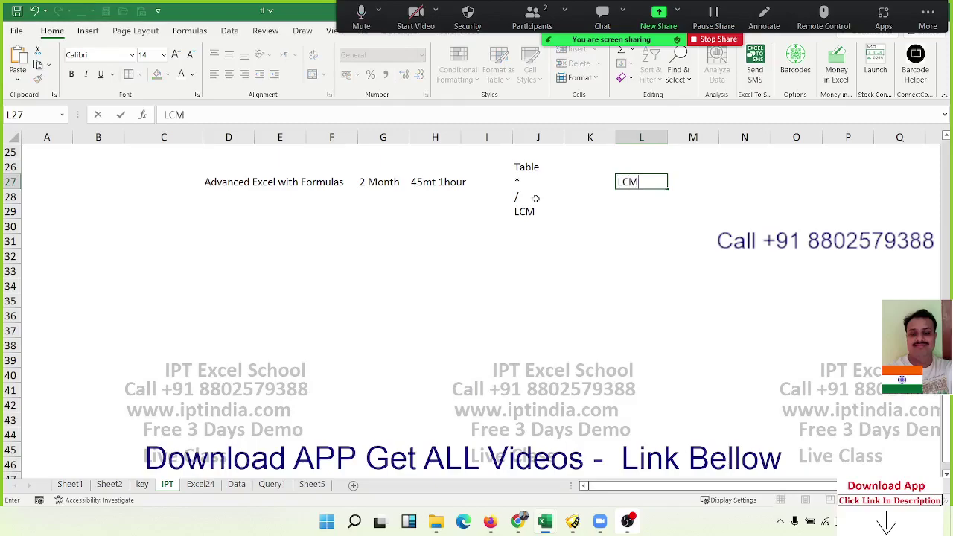
key(Left)
key(Up)
key(Left)
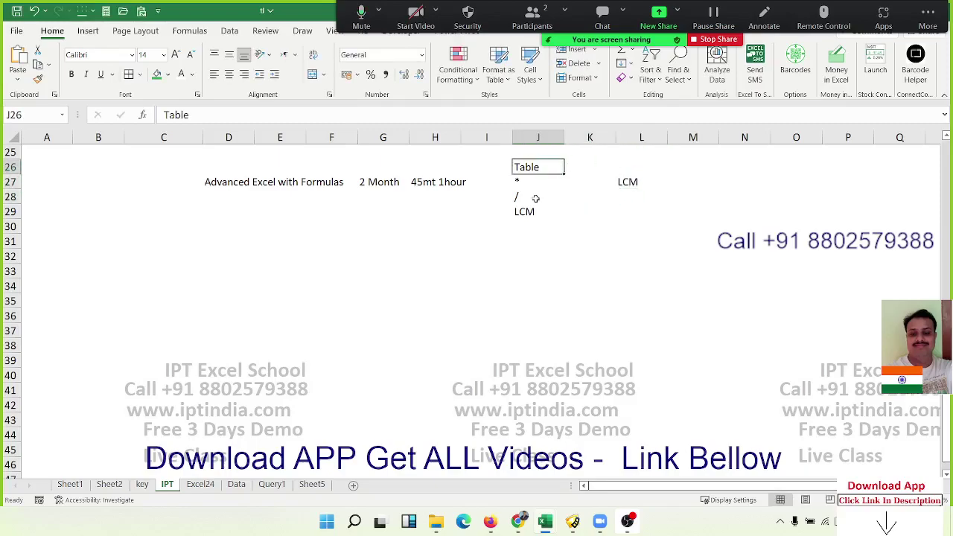
key(Down)
key(Down)
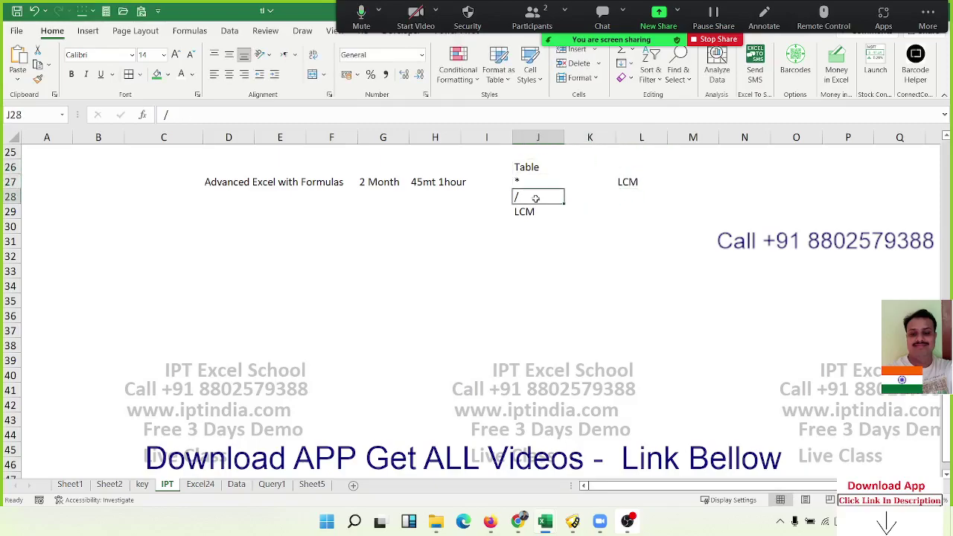
key(Right)
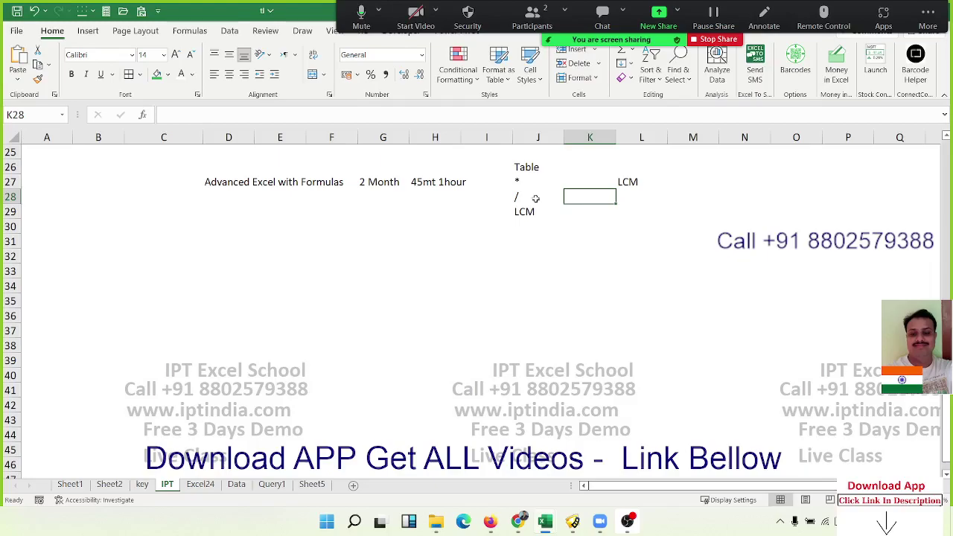
- Clear the scratch notes in J26:L29 and cancel the stray 87 typed in L28
mouse_move(500, 163)
mouse_down()
mouse_move(603, 200)
mouse_move(545, 171)
mouse_up()
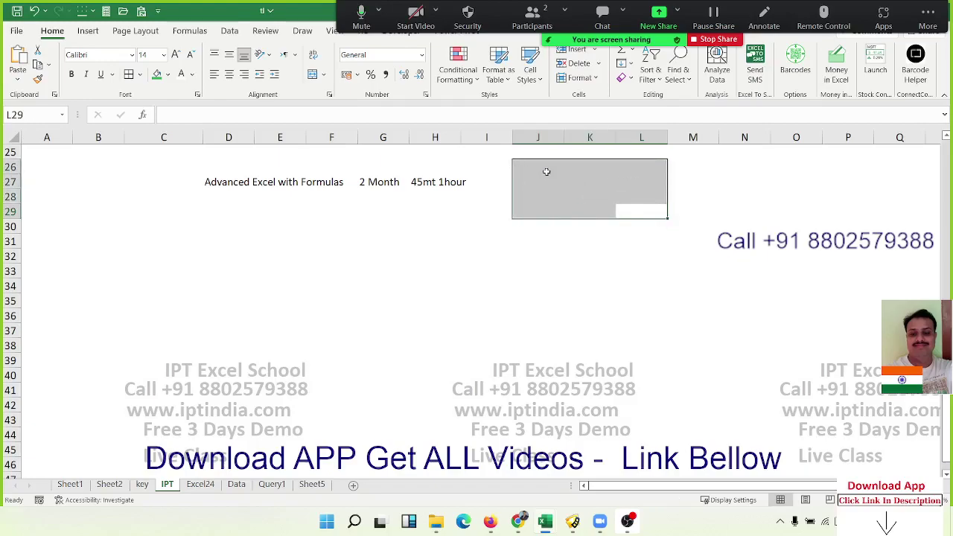
key(Delete)
key(Down)
key(Down)
key(Down)
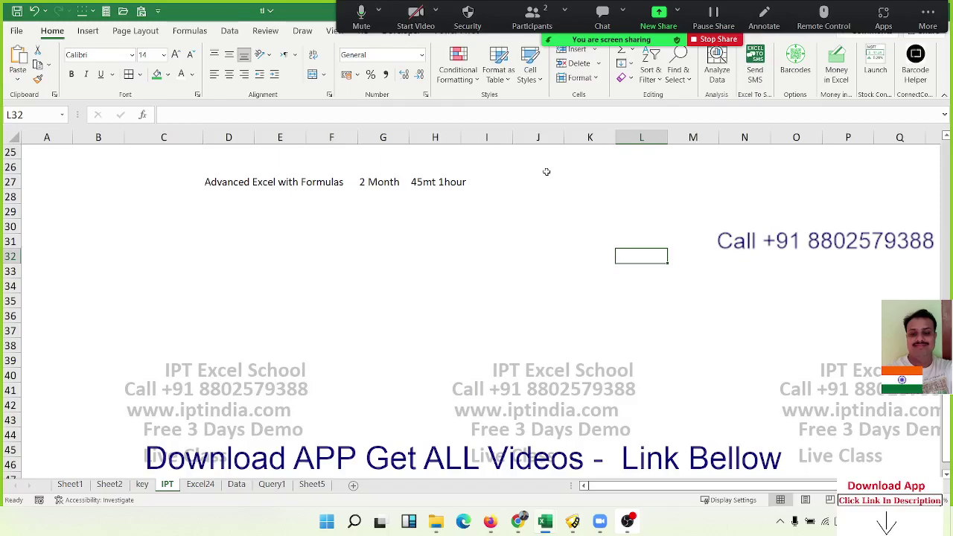
key(Up)
key(Up)
key(Up)
key(Up)
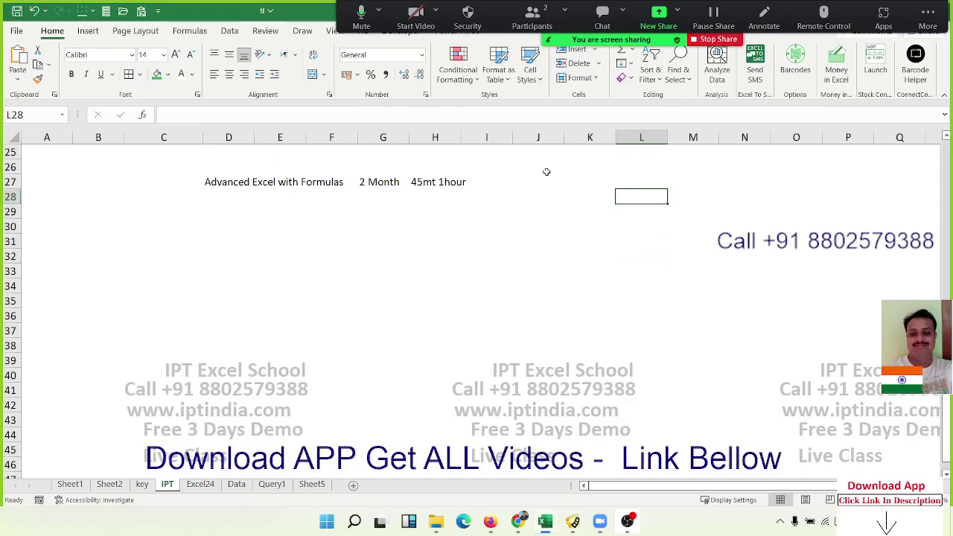
text(87)
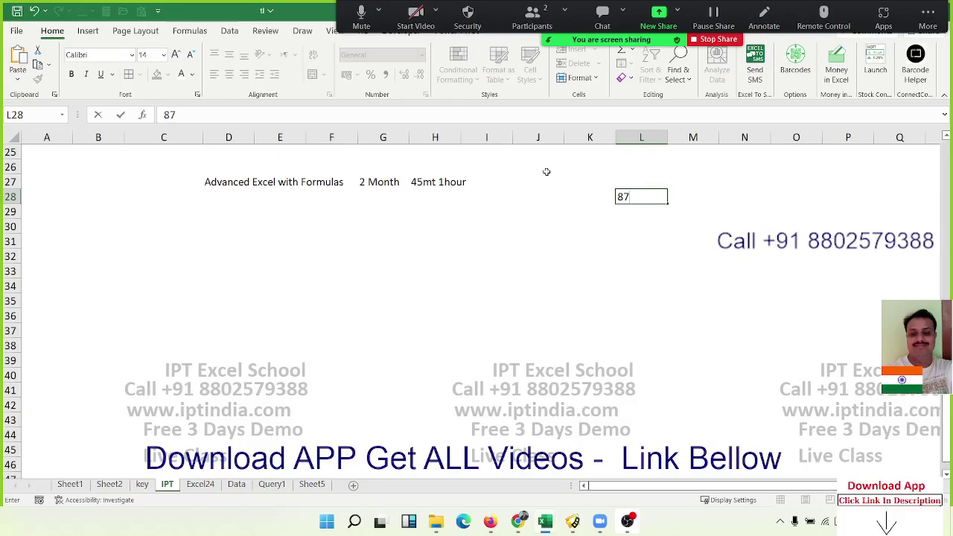
key(Escape)
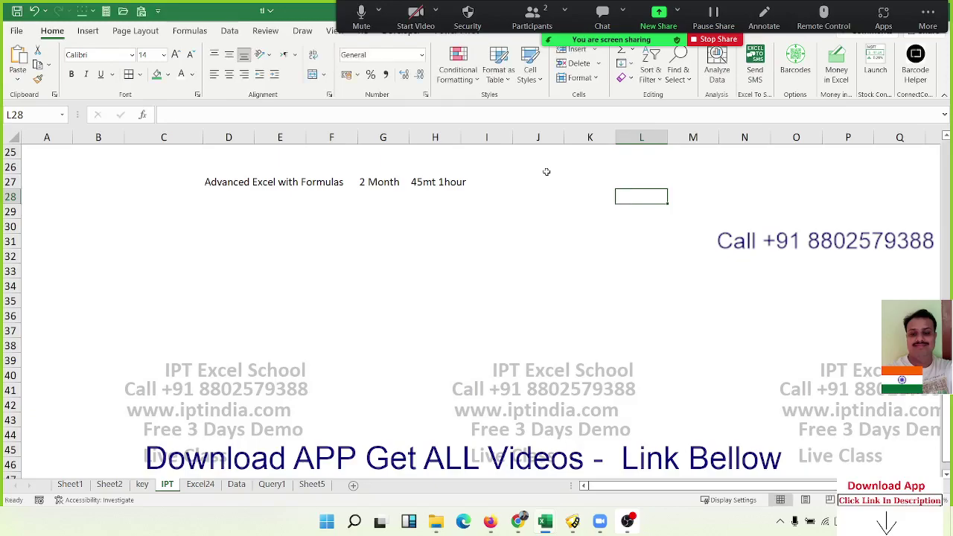